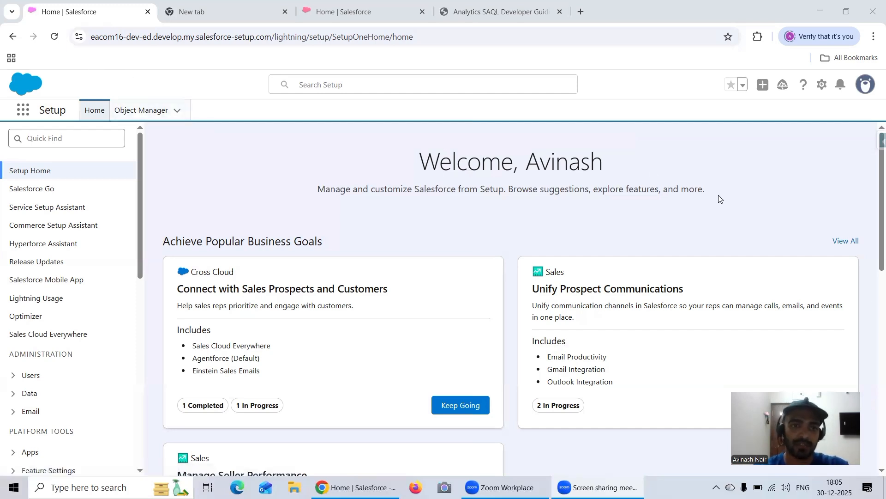
Open Analytics Studio from the app launcher, duplicate its browser tab and return to the original one.
left_click(23, 110)
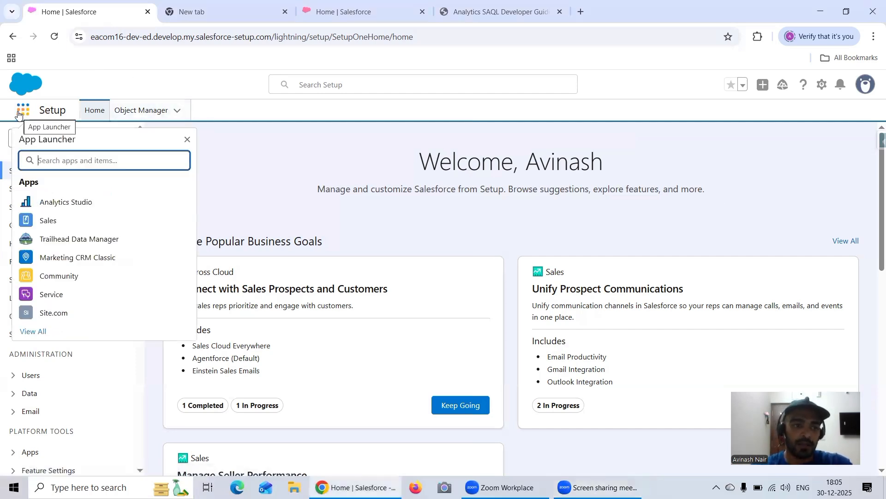
left_click(83, 207)
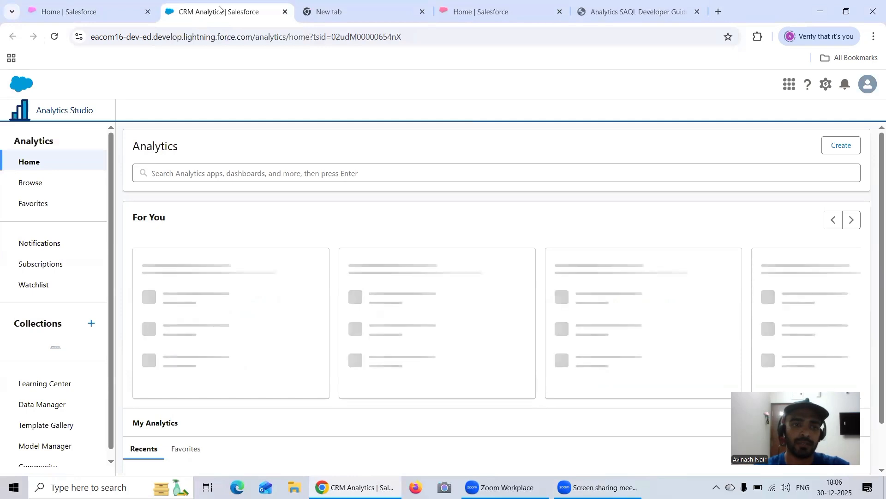
right_click(216, 11)
left_click(259, 112)
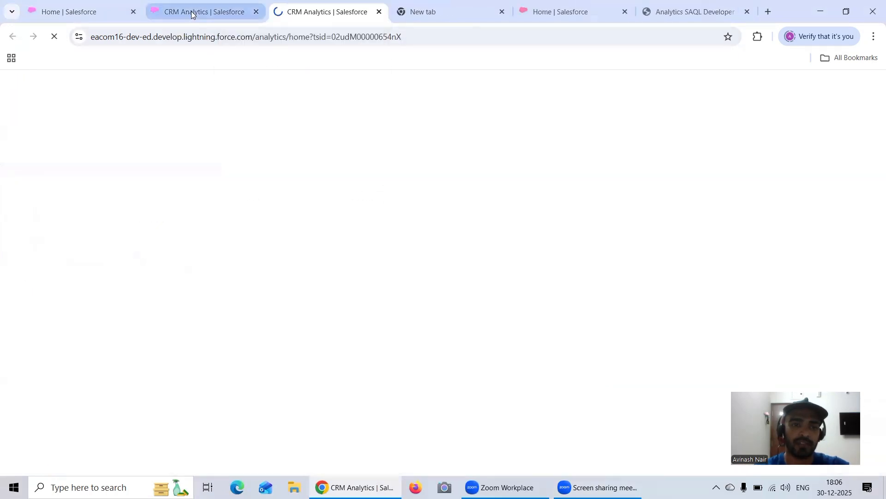
left_click(192, 9)
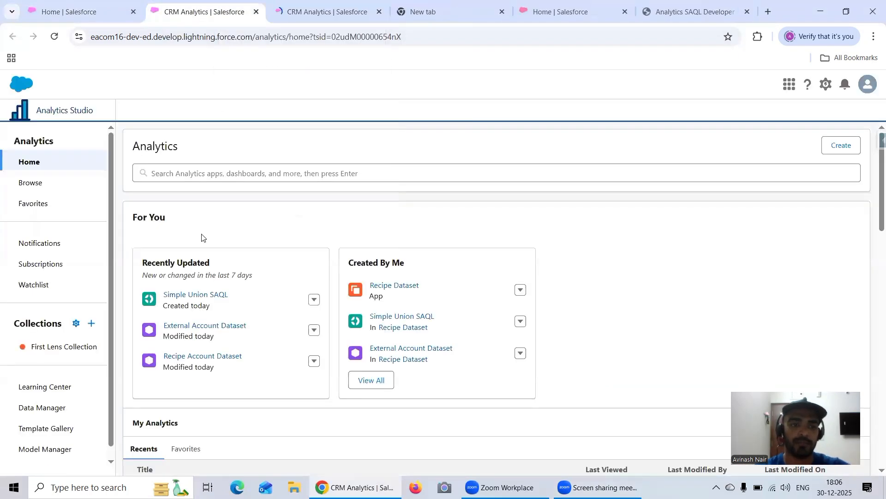
Open Recipe Account Dataset and External Account Dataset, each in its own new lens.
left_click(212, 356)
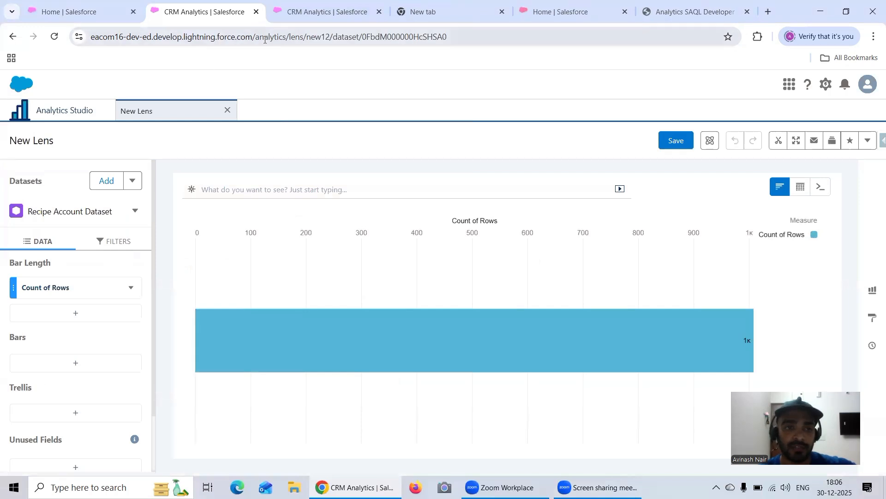
left_click(47, 108)
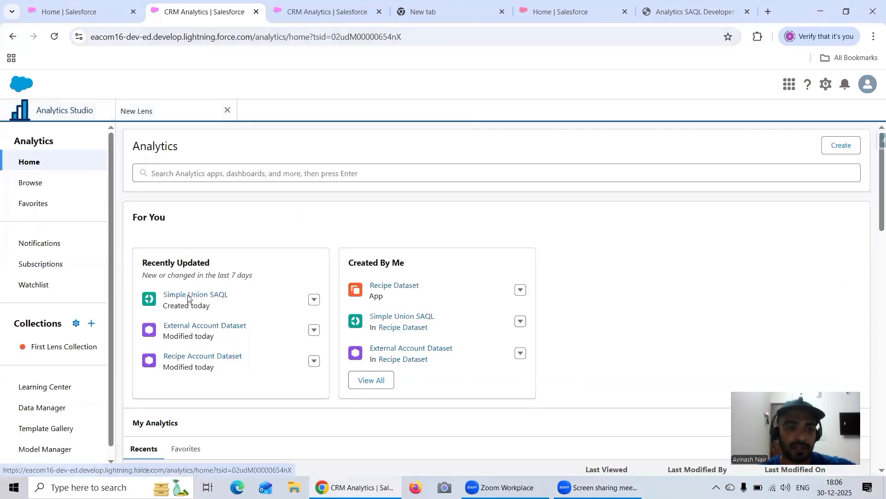
left_click(196, 326)
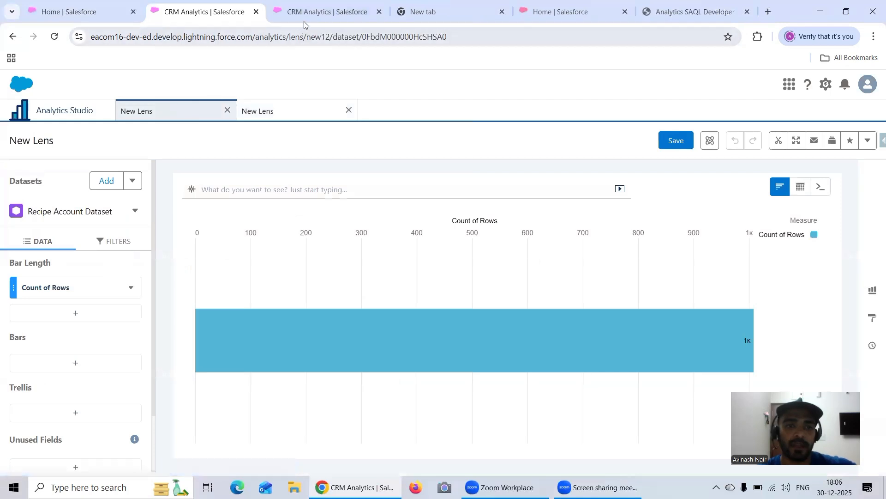
In the duplicated browser tab, create a lens on Recipe Account Dataset with External Account Dataset added, and show it in query mode.
left_click(304, 19)
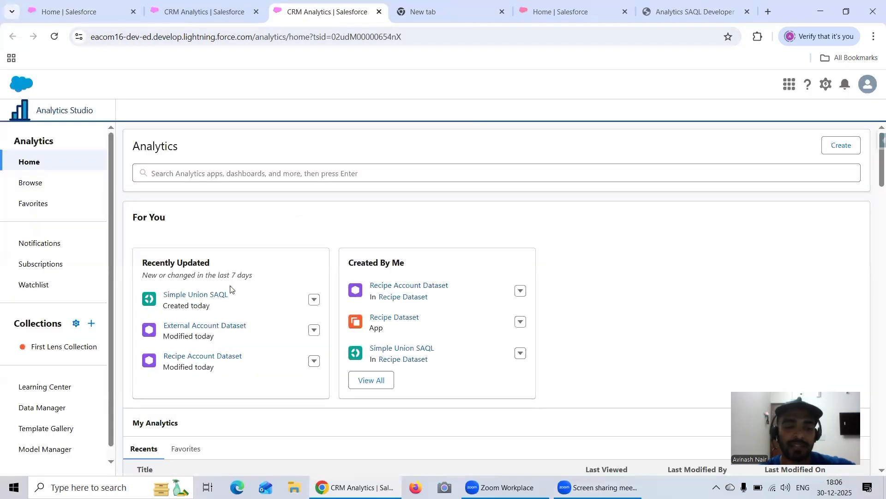
left_click(215, 356)
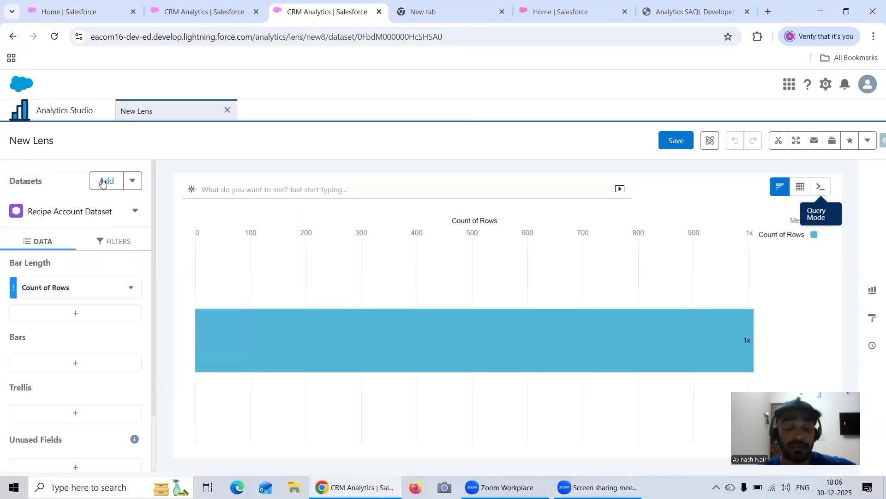
left_click(102, 183)
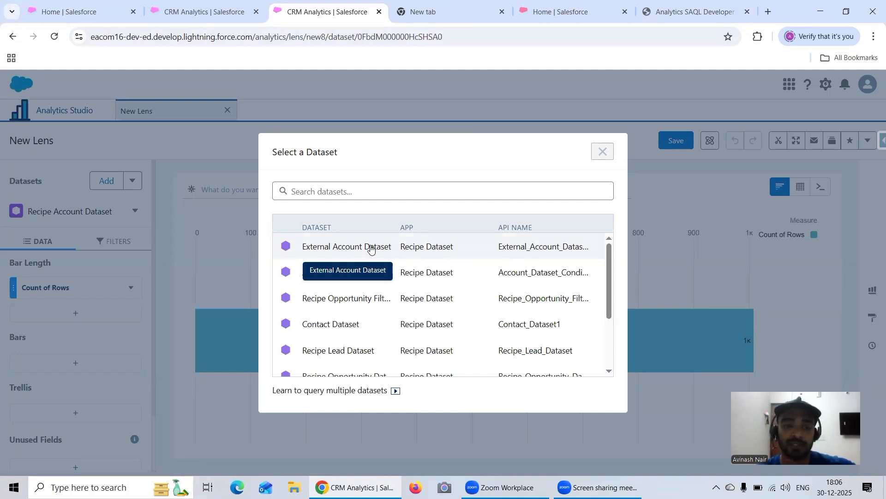
left_click(370, 250)
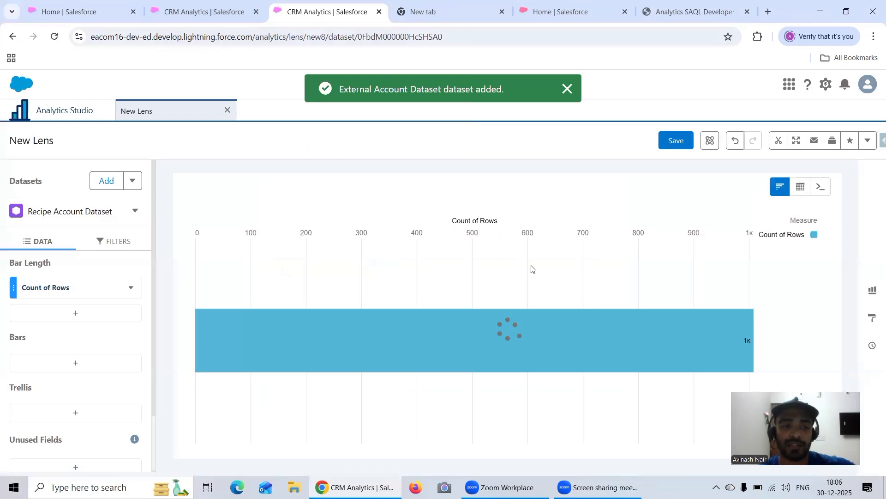
left_click(821, 187)
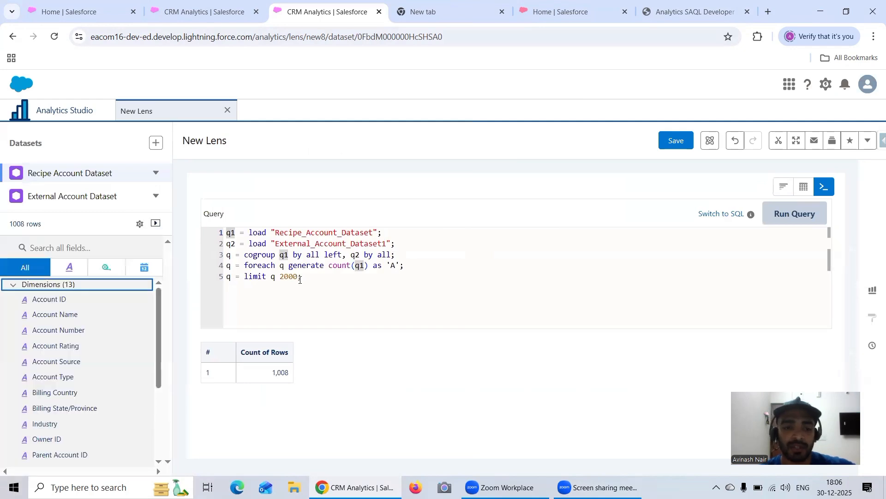
left_click(306, 277)
left_click_drag(306, 277, 203, 257)
key("ctrl+c")
key("BackSpace")
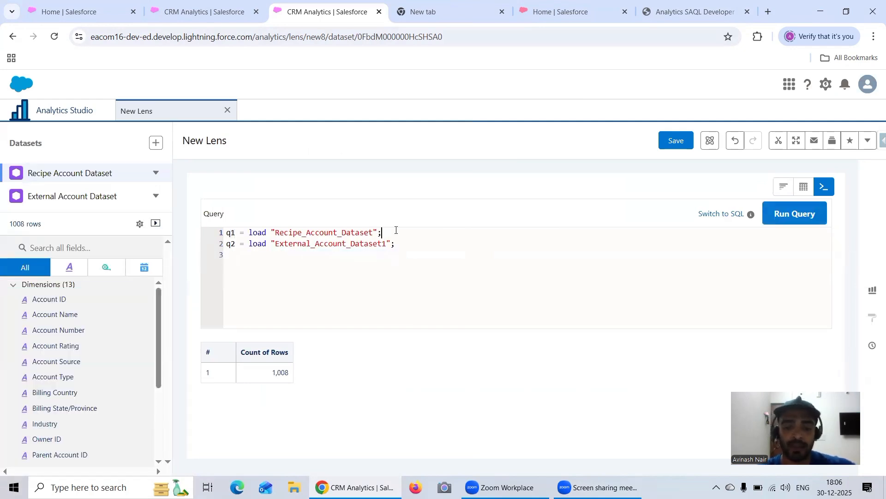
key("Return")
key("Return")
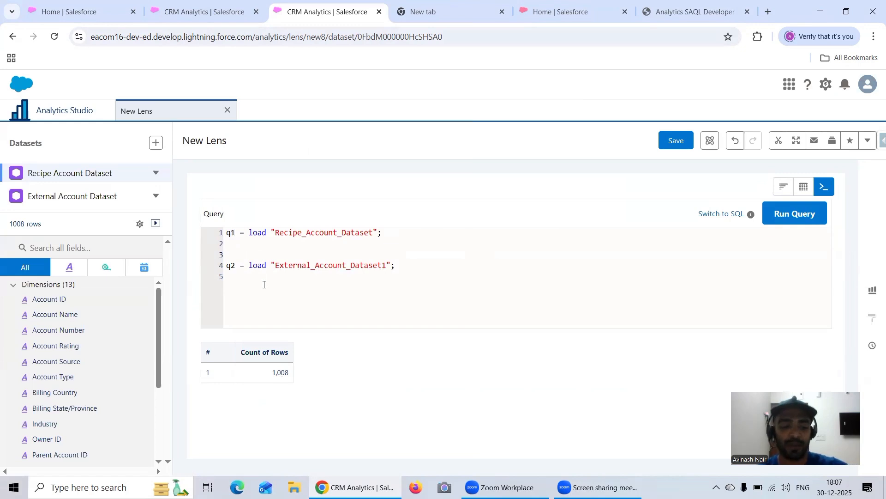
key("Delete")
key("Delete")
left_click(264, 283)
key("ctrl+v")
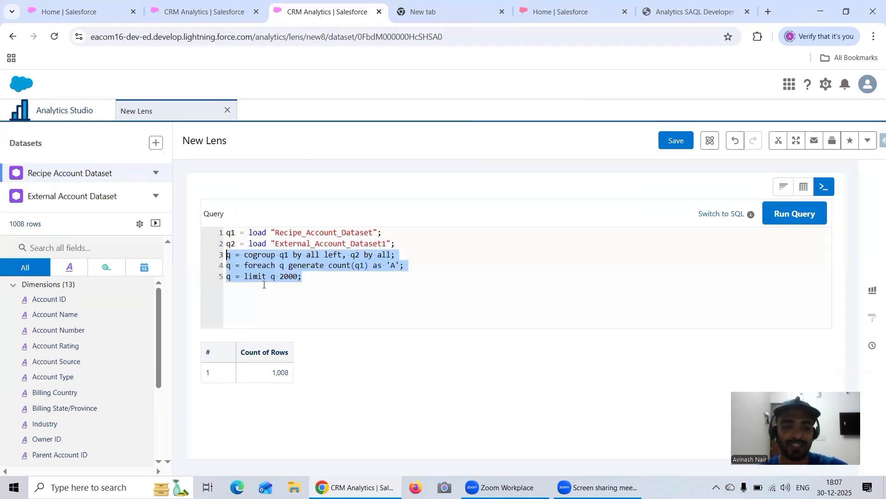
left_click(305, 285)
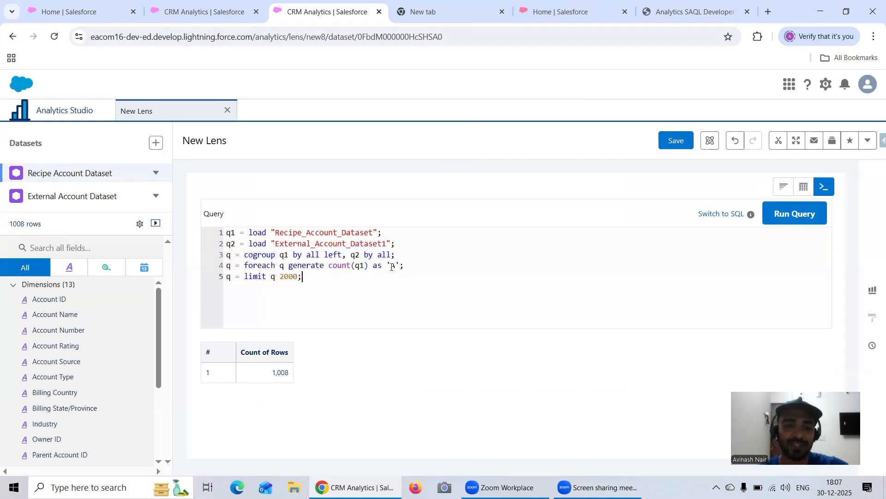
double_click(360, 266)
left_click(314, 281)
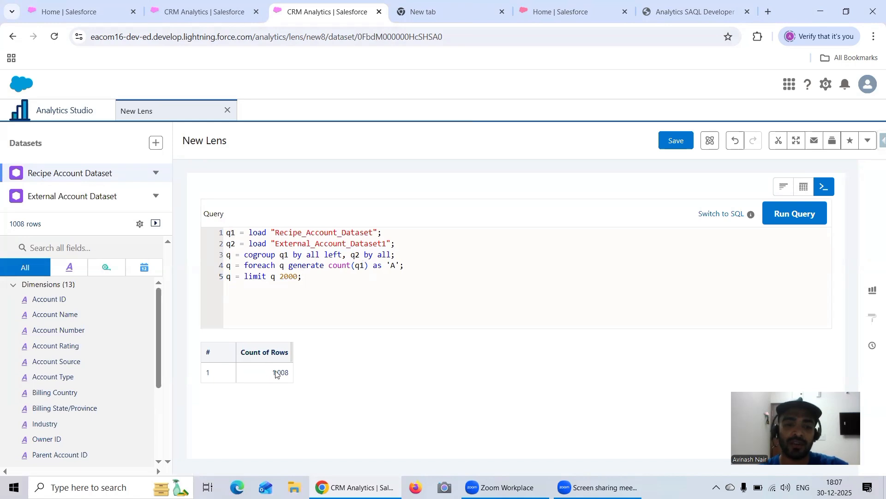
Delete the cogroup, foreach and limit statements from the query and separate the two load statements with blank lines.
left_click_drag(310, 280, 220, 258)
key("BackSpace")
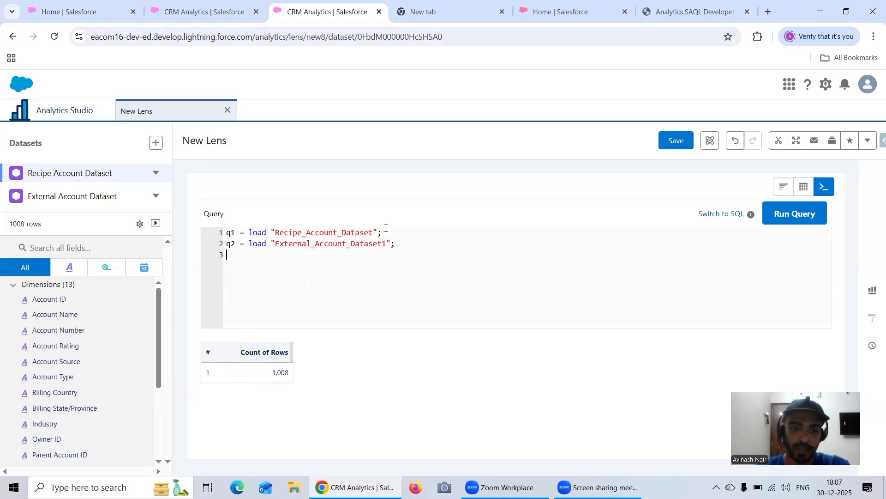
left_click(391, 230)
key("Return")
key("Return")
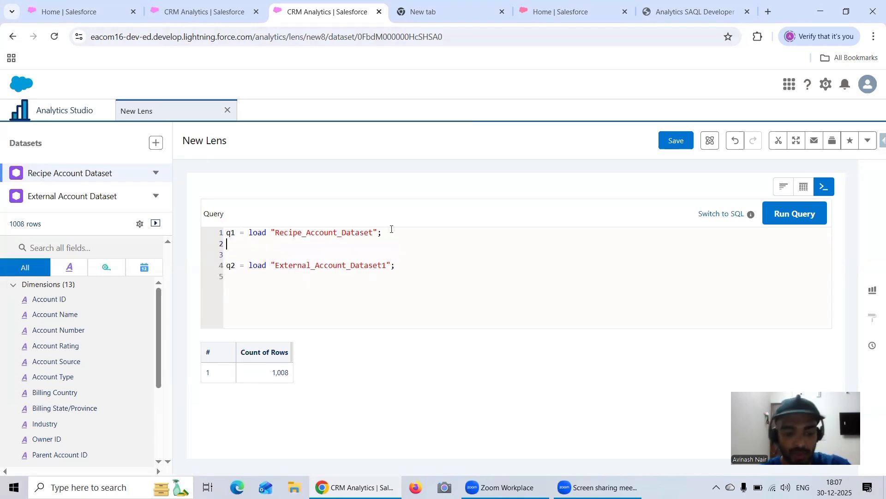
Add the statement "q1 = group q1 by all;" directly below the Recipe_Account_Dataset load statement.
key("Up")
type("q1 = ")
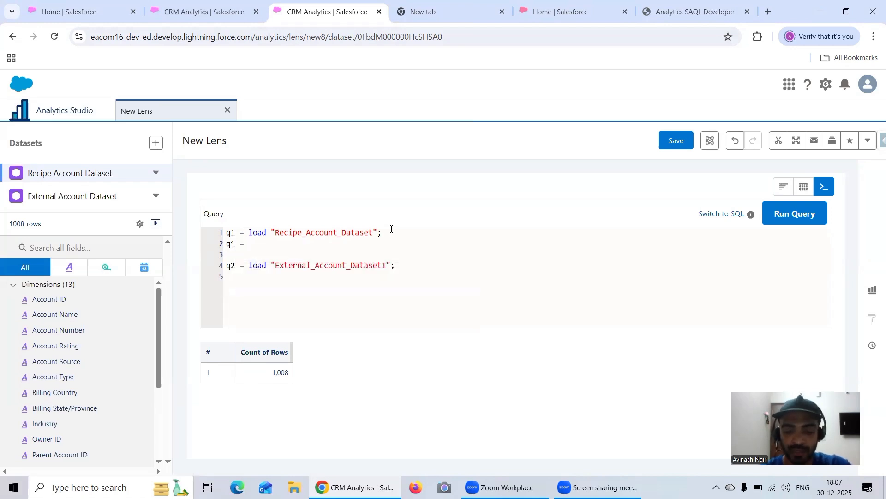
type("load")
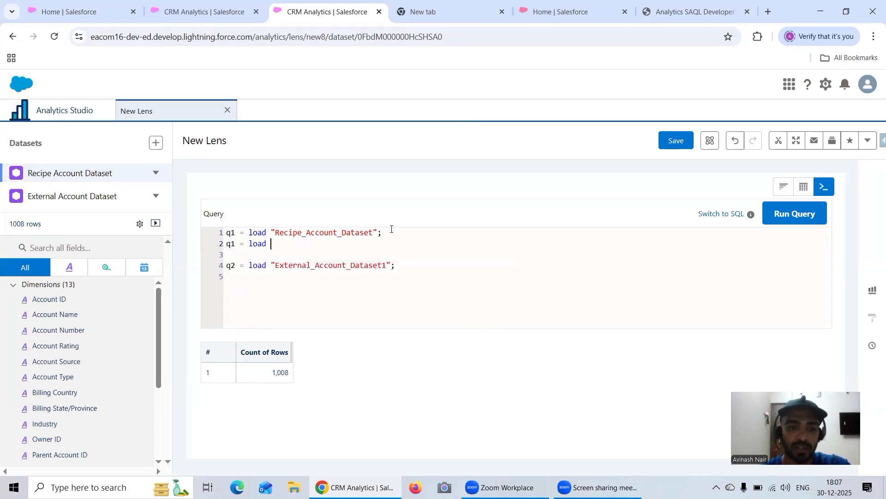
key("BackSpace")
key("BackSpace")
key("BackSpace")
key("BackSpace")
key("BackSpace")
key("BackSpace")
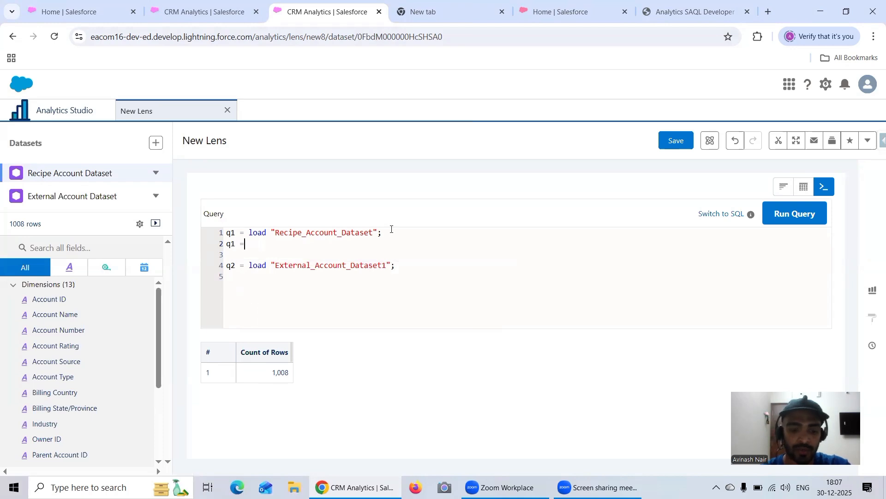
type("group a")
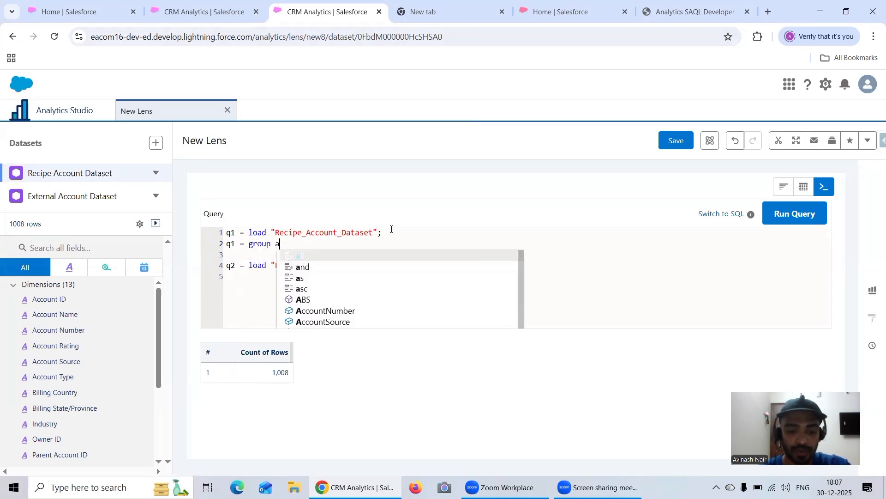
key("BackSpace")
type("q1 b")
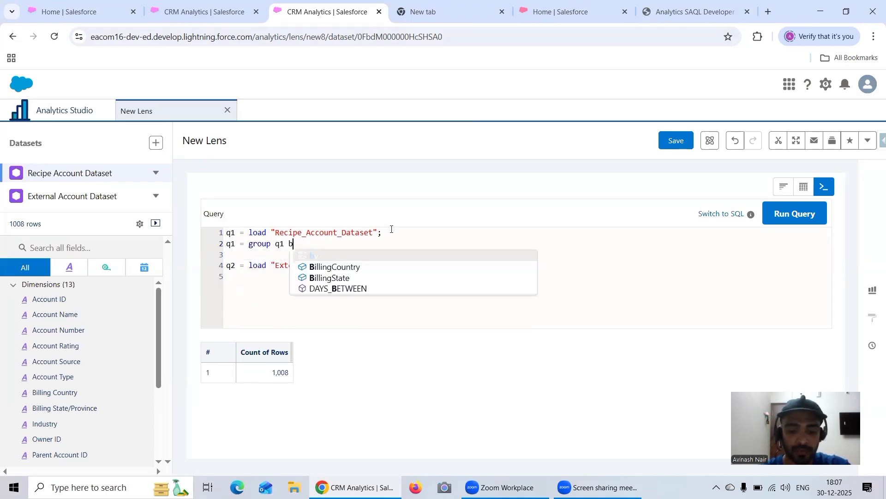
type("y all;")
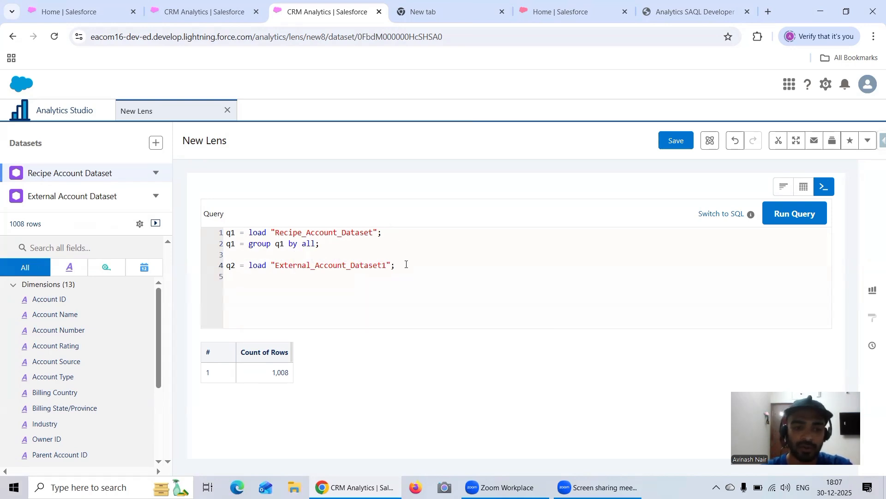
Copy the q1 group statement to a new line below the External_Account_Dataset1 load statement.
left_click_drag(344, 241, 214, 243)
key("ctrl+c")
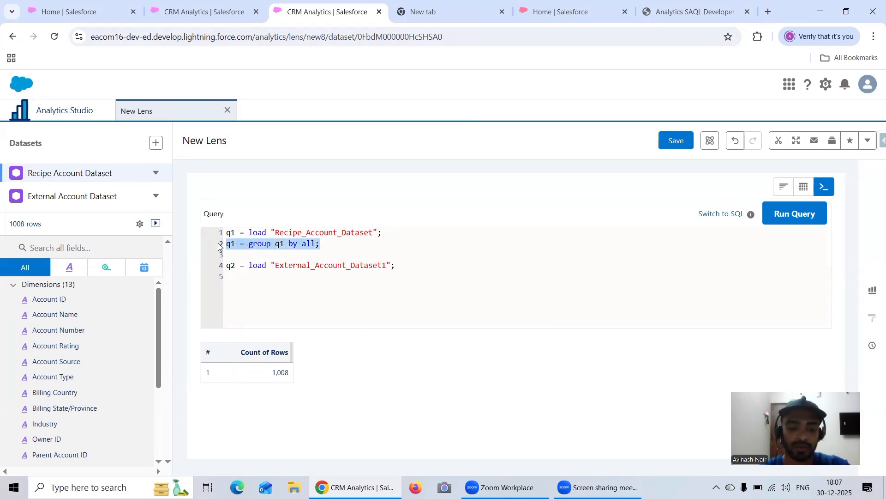
left_click(398, 266)
key("Return")
key("ctrl+v")
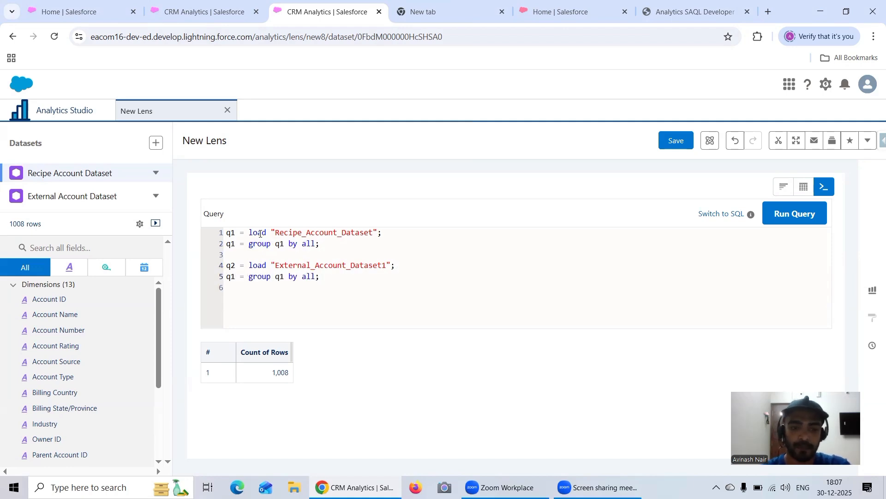
Change both q1 references in the copied statement to q2 so it reads "q2 = group q2 by all;".
key("Left")
key("BackSpace")
type("2")
key("Right")
key("Right")
key("Right")
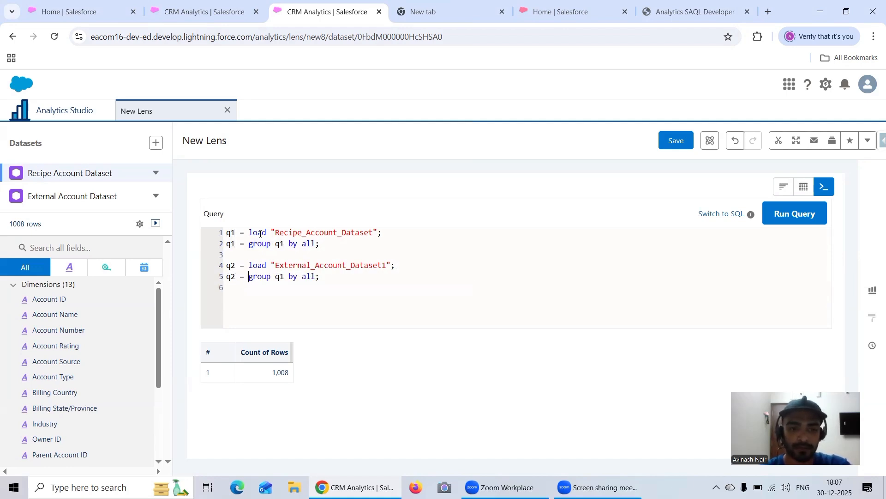
key("Right")
key("Right")
key("Right")
key("Right")
key("Right")
key("BackSpace")
type("2")
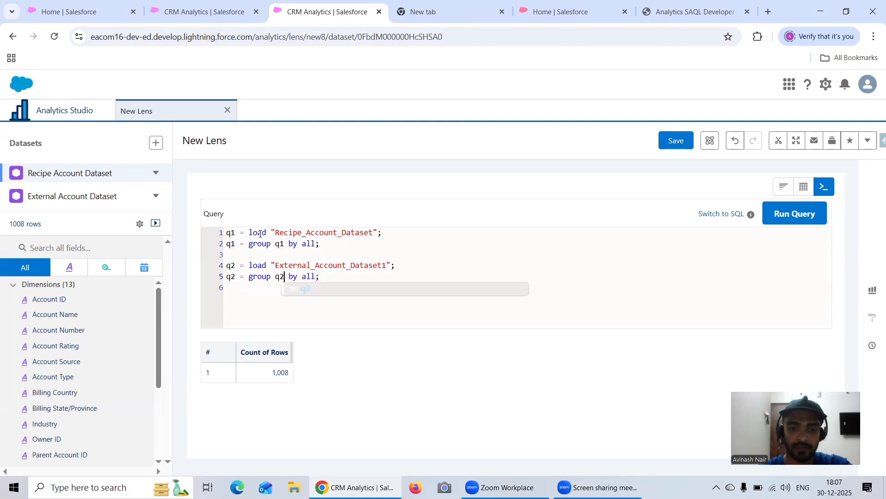
Add the statement "q1 = foreach q1 generate count() as 'count';" directly below the q1 group statement.
left_click(341, 246)
key("Return")
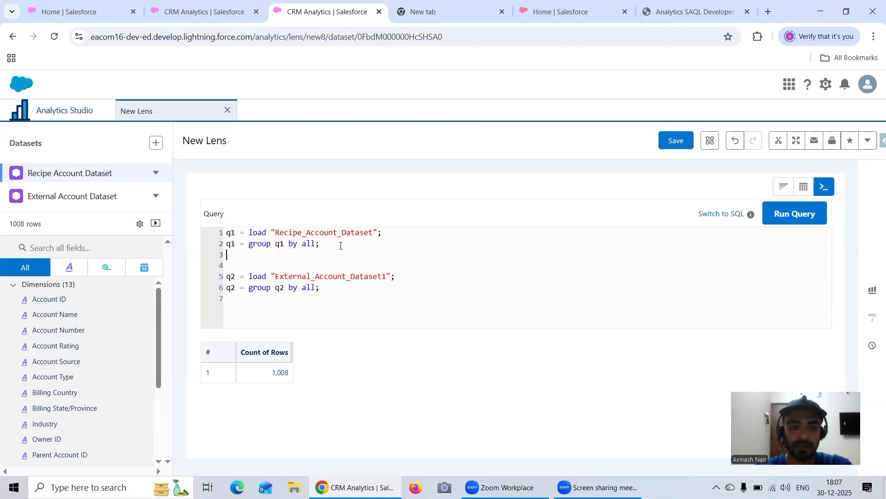
type("q1 ")
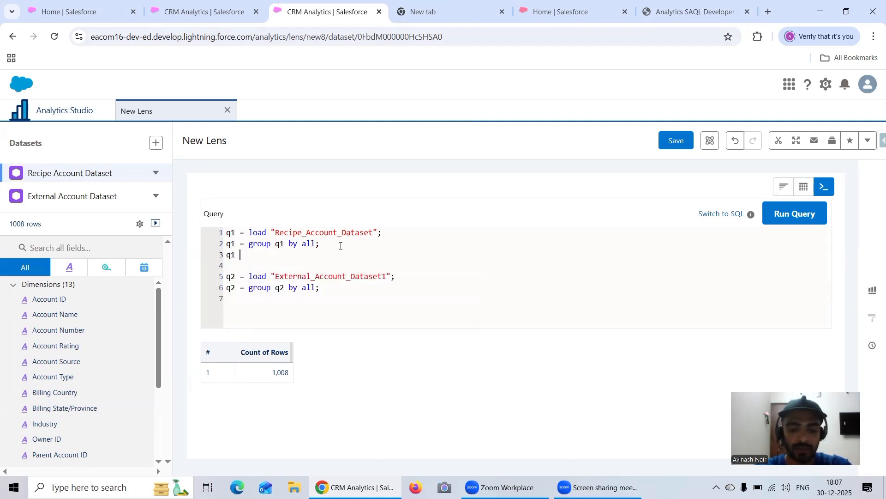
type("= fore")
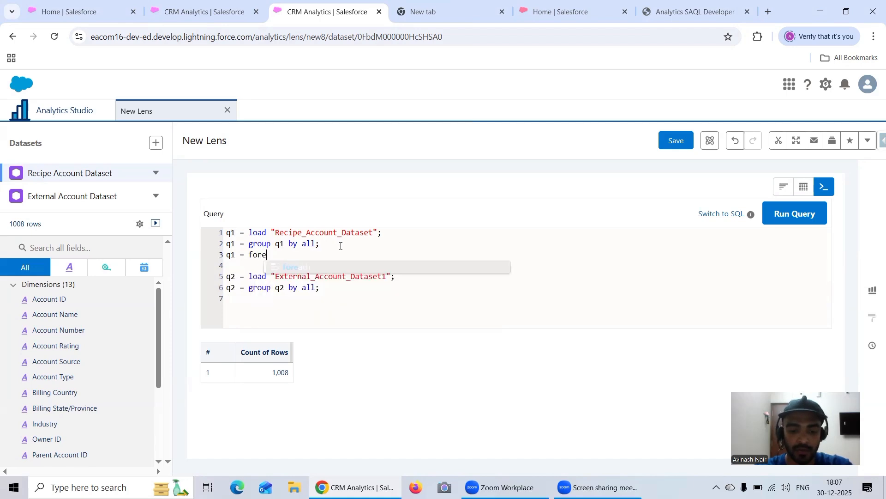
type("ach q1 ")
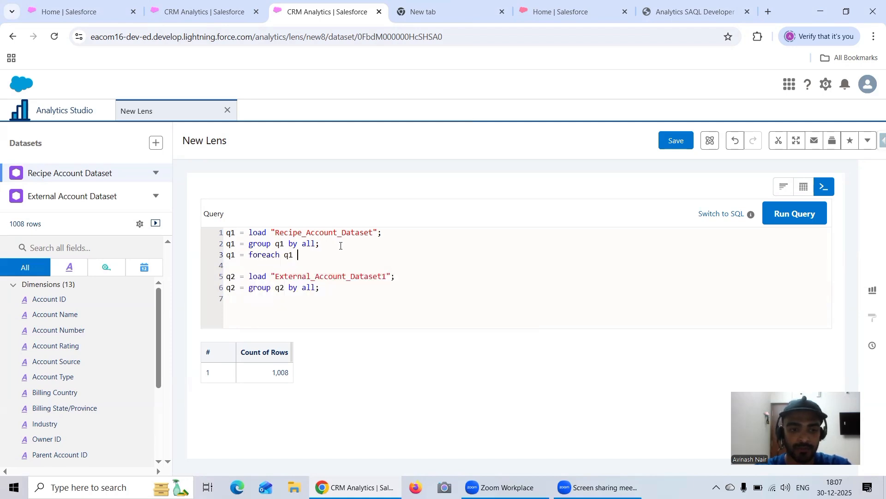
type("generate co")
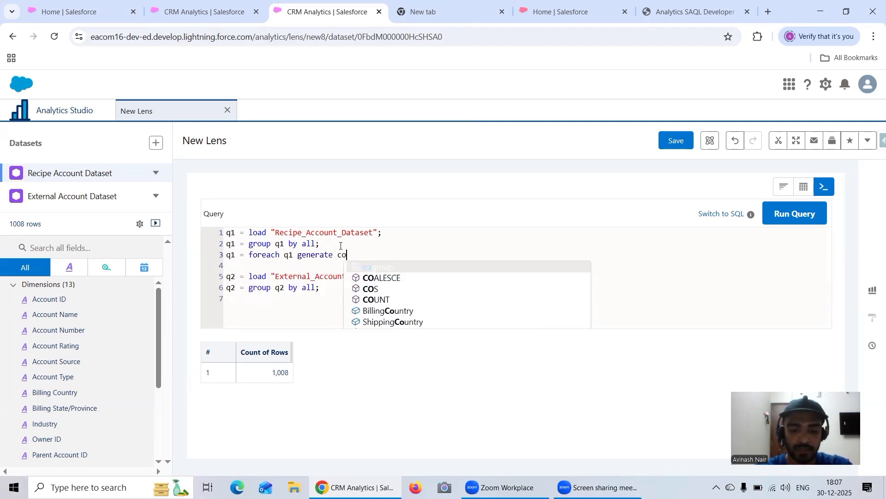
type("unt()")
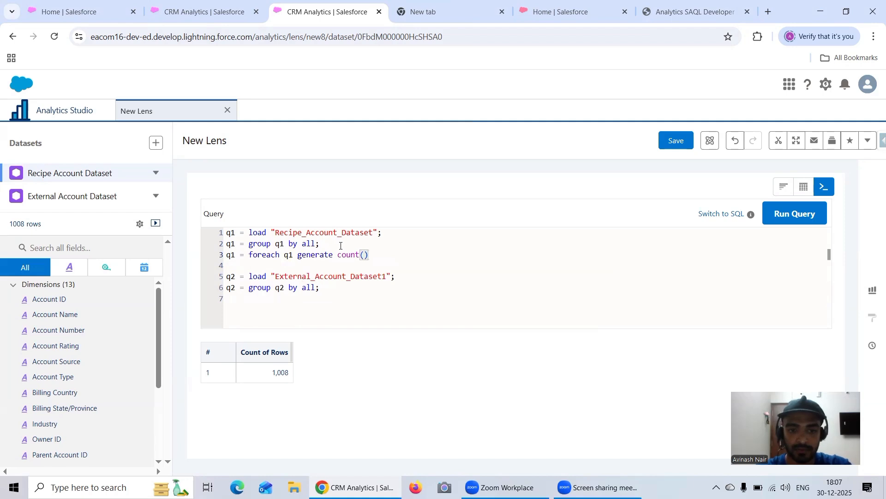
type(" as ''count")
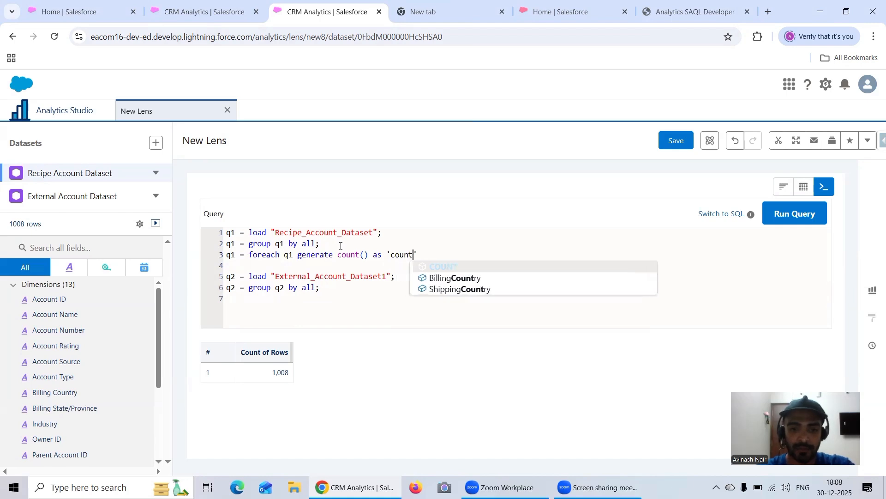
type(";")
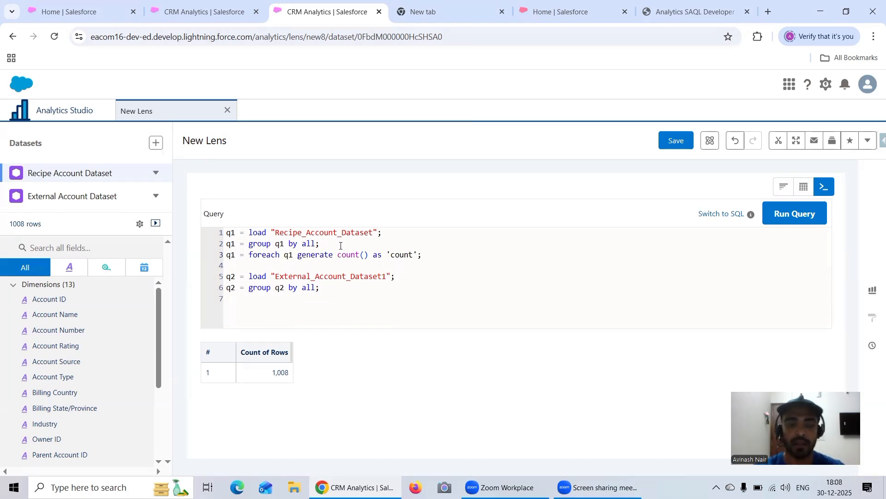
Copy the q1 foreach statement below the q2 group statement and change its source stream to q2, after the foreach keyword.
left_click_drag(424, 255, 222, 258)
key("ctrl+c")
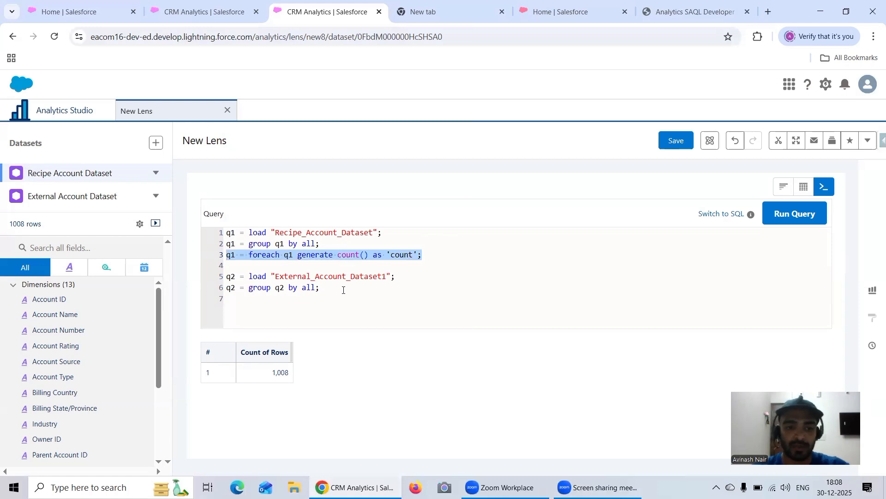
left_click(344, 290)
key("ctrl+v")
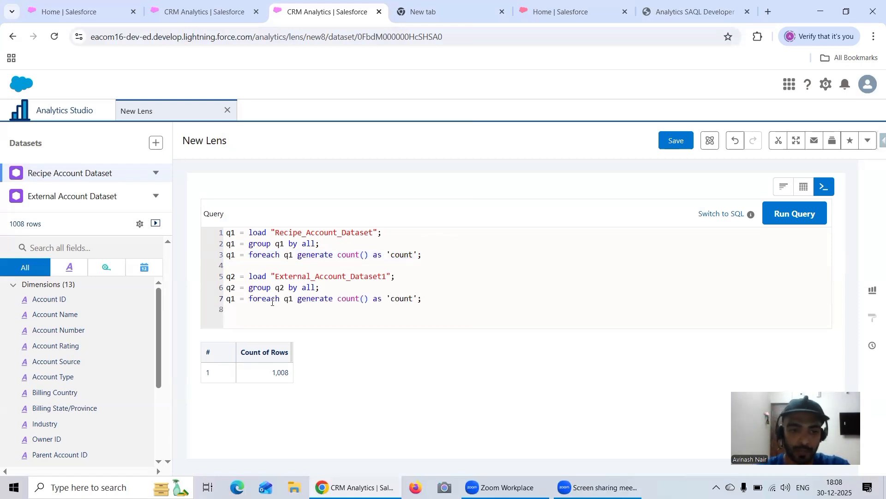
left_click(293, 299)
key("BackSpace")
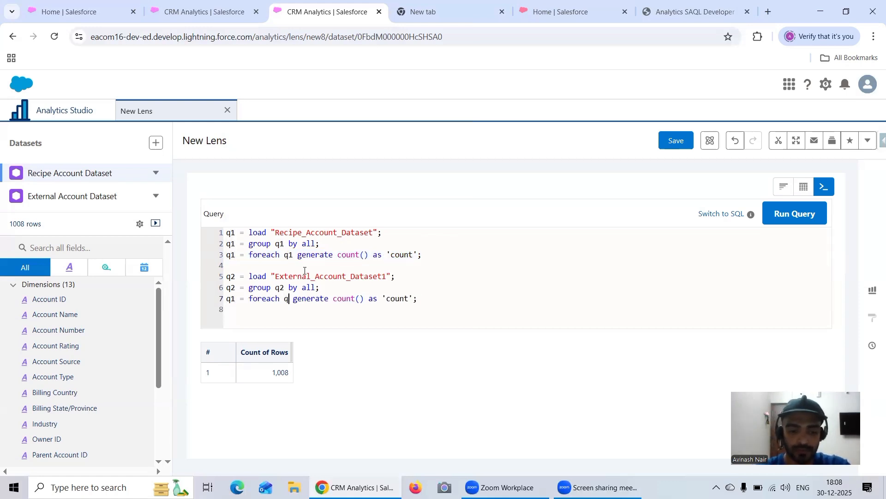
type("2")
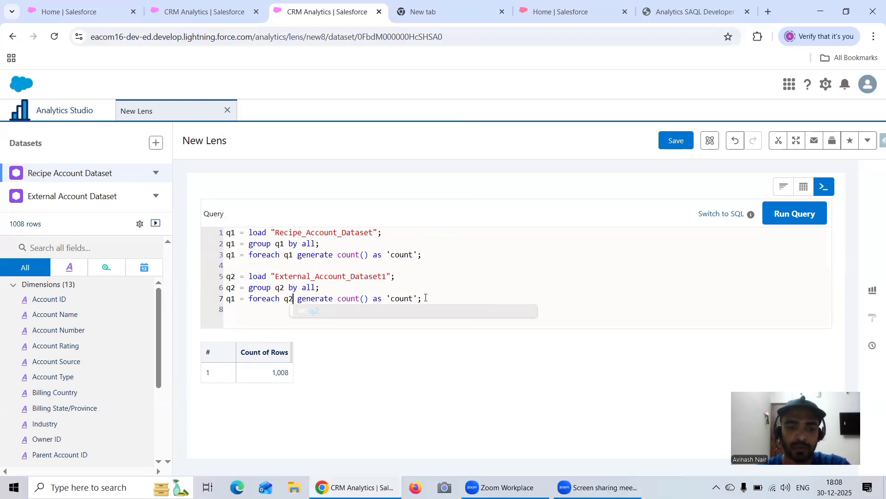
Comment out the three statements of the External_Account_Dataset1 block and run the query on the Recipe_Account_Dataset block alone.
left_click_drag(424, 299, 211, 276)
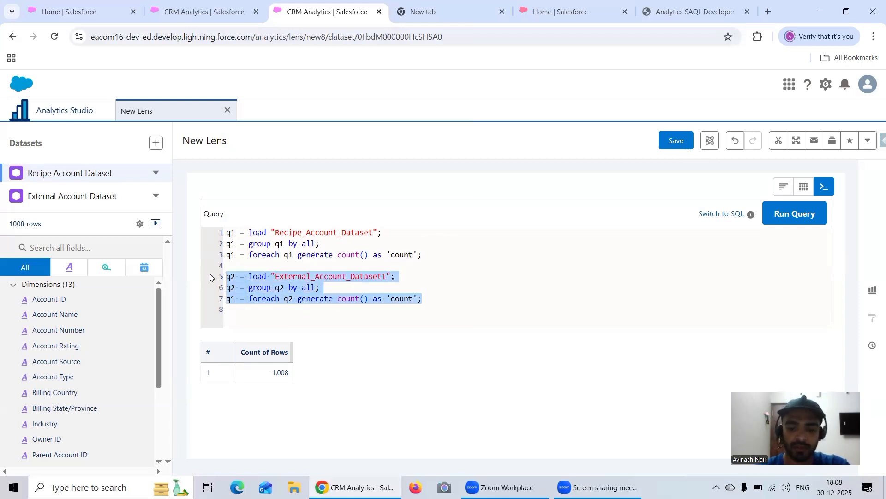
key("ctrl+slash")
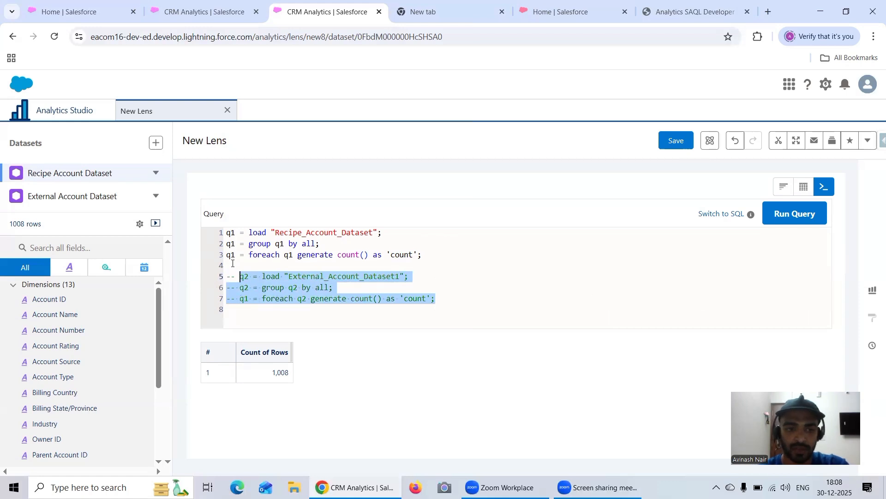
left_click(780, 215)
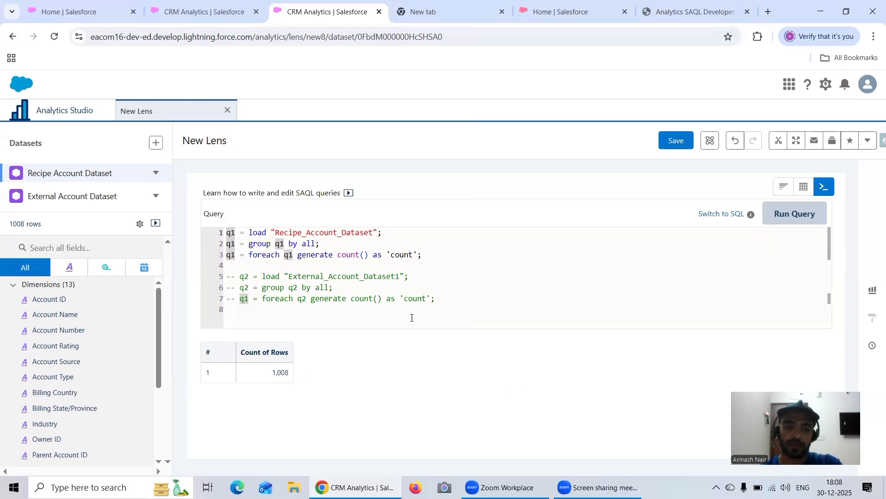
Check both datasets' row counts in their separate lenses and run the query with the External_Account_Dataset1 statements uncommented.
left_click_drag(435, 301, 216, 277)
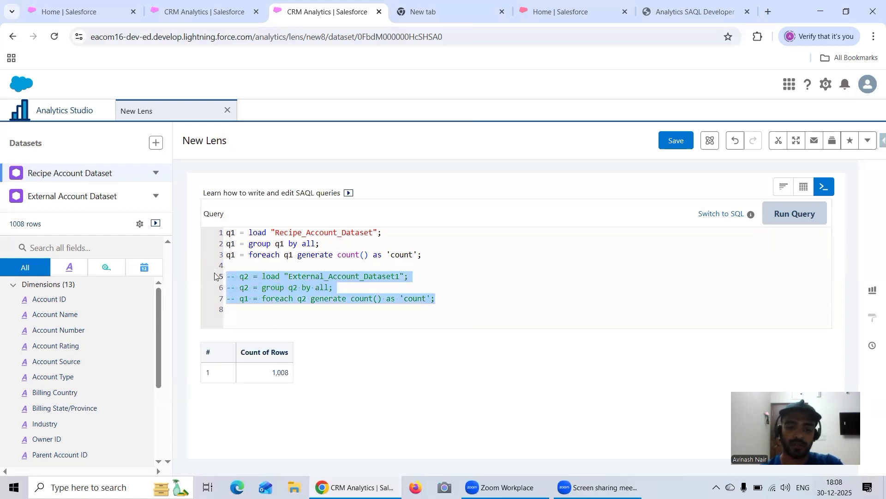
left_click(189, 12)
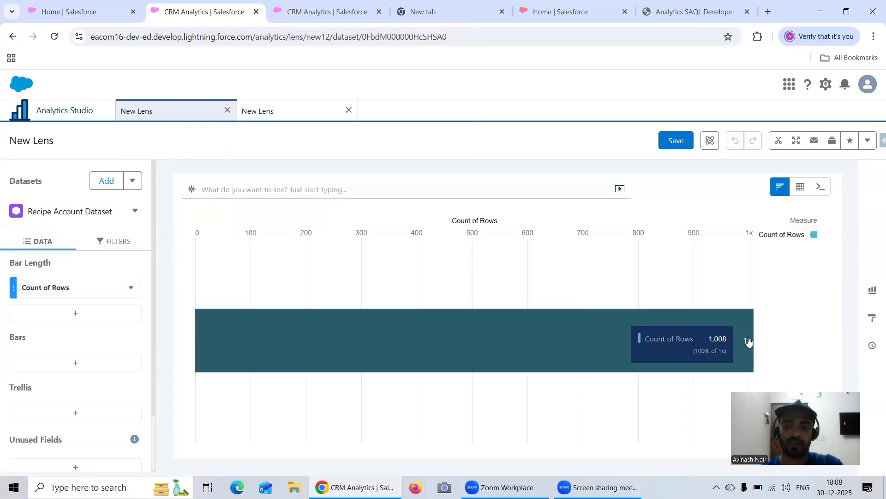
left_click(298, 111)
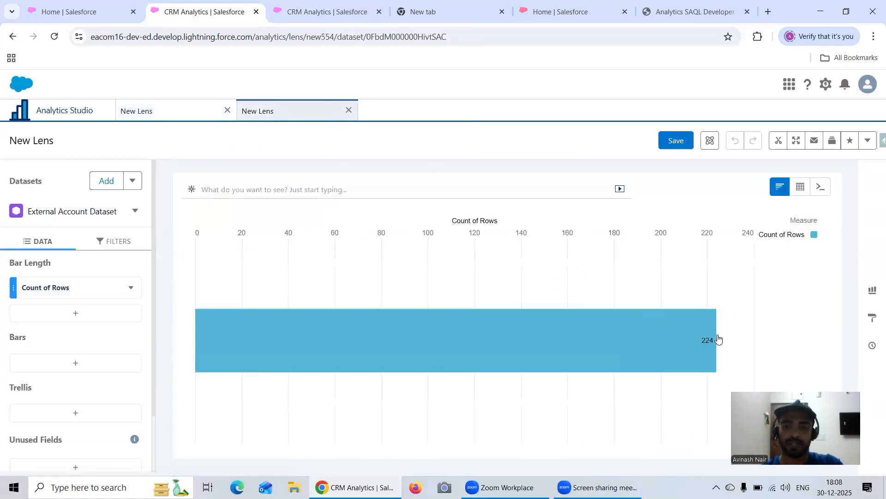
left_click(319, 12)
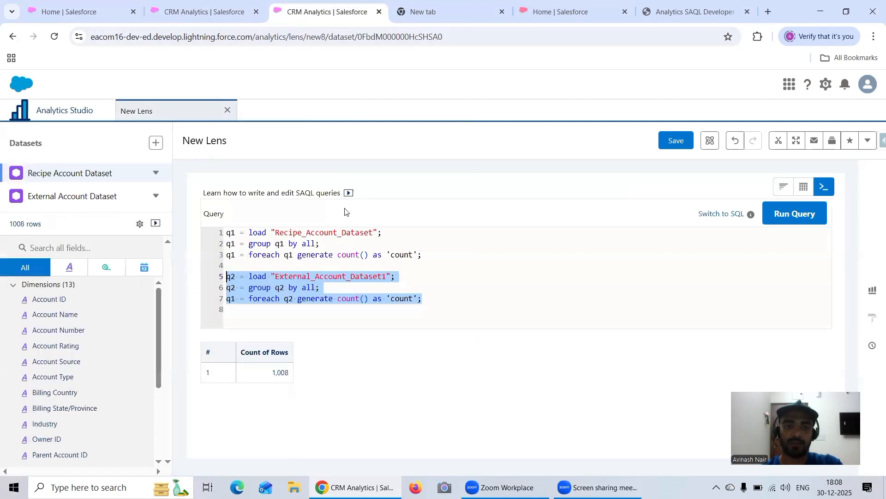
left_click(795, 213)
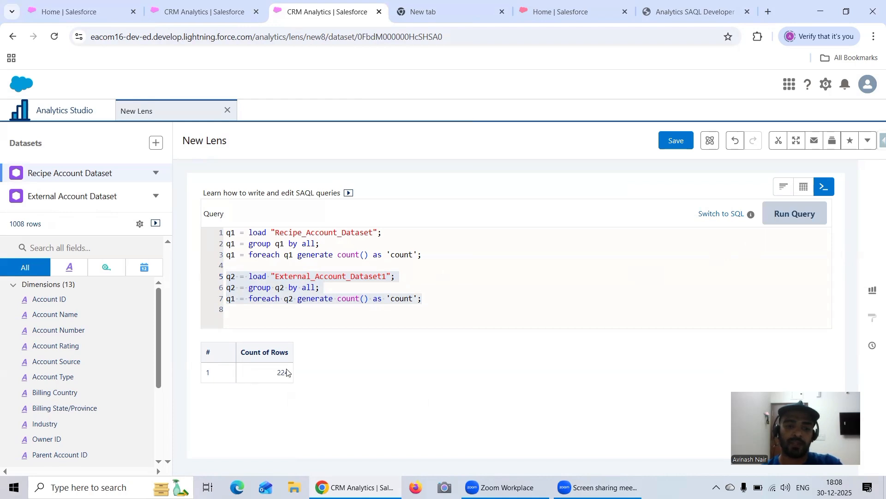
Add the statement "q3 = union q1, q2;" below the External_Account_Dataset1 block, separated by a blank line, and run the query.
left_click(432, 301)
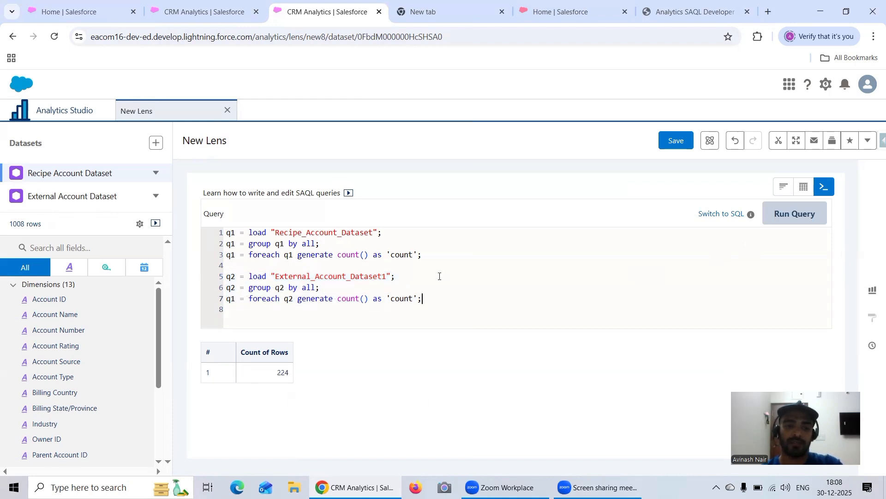
key("Return")
key("Return")
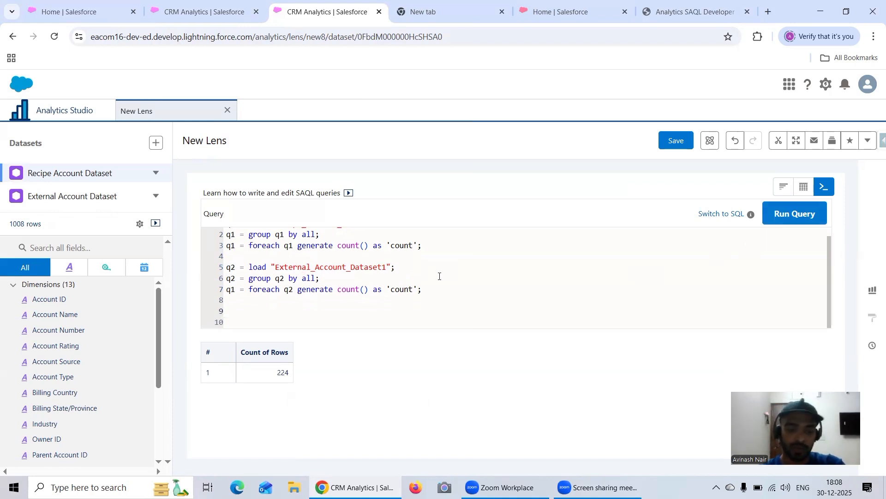
type("q3 =")
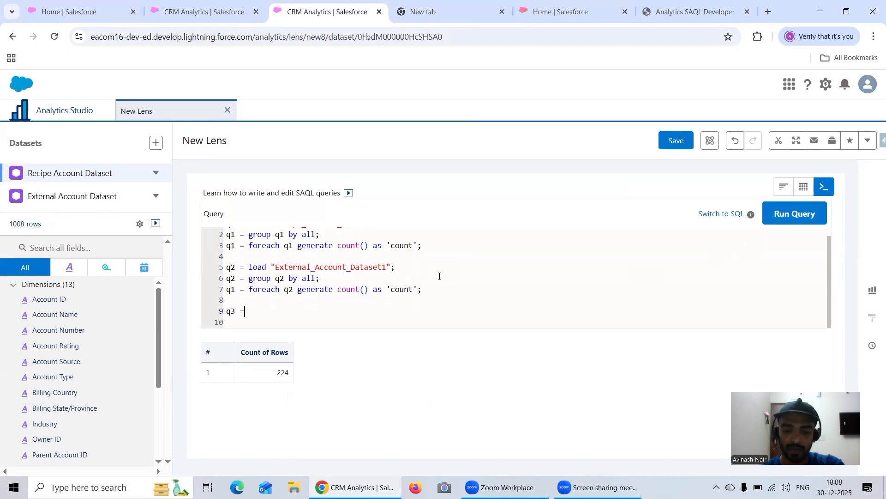
type(" union")
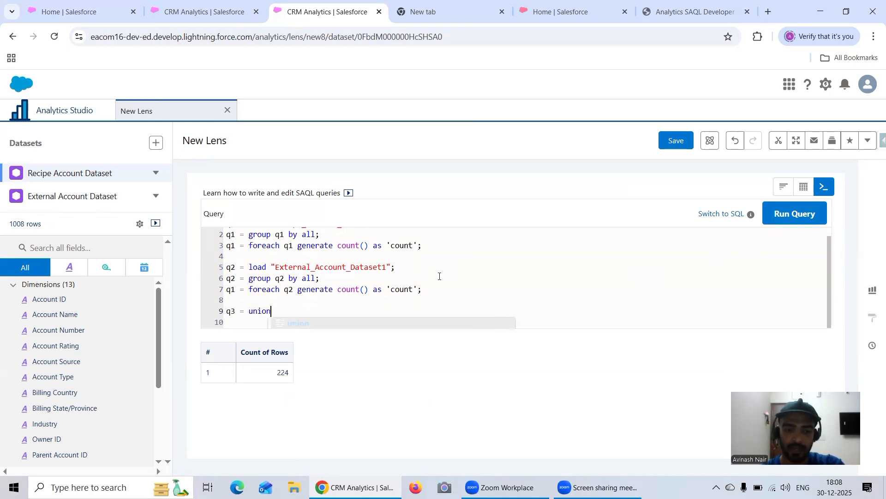
type(" q1.")
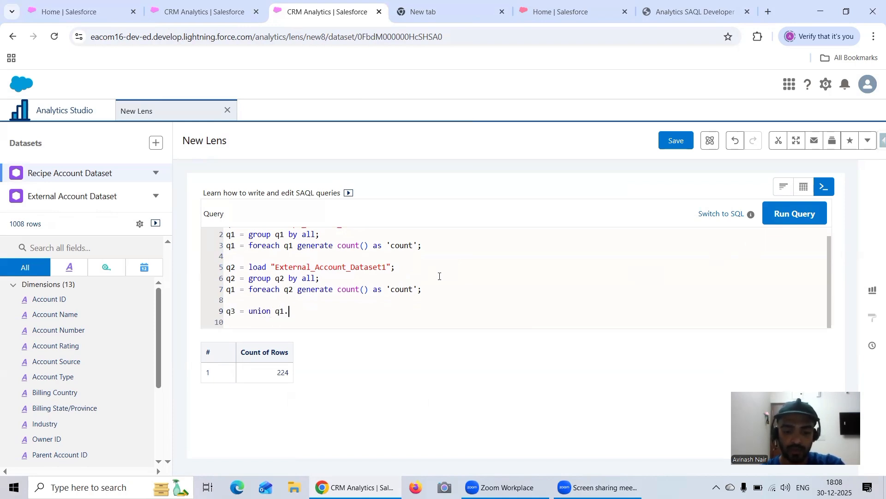
type(" q2")
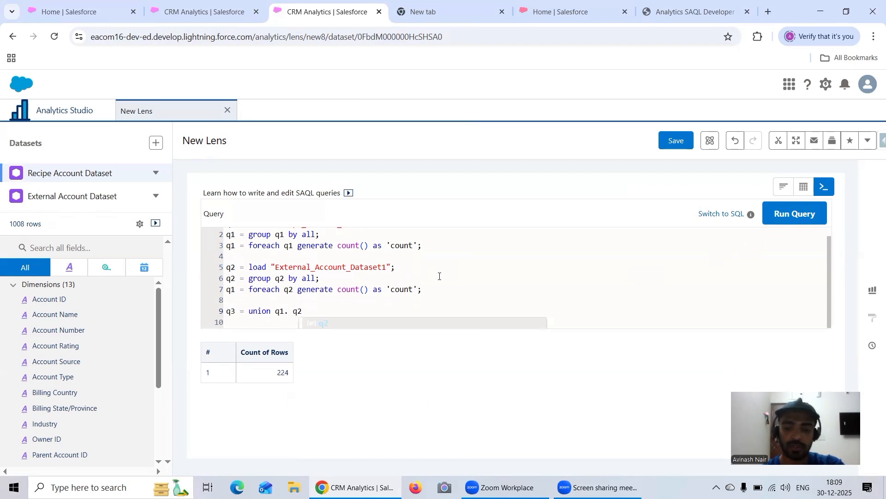
type(";")
key("Return")
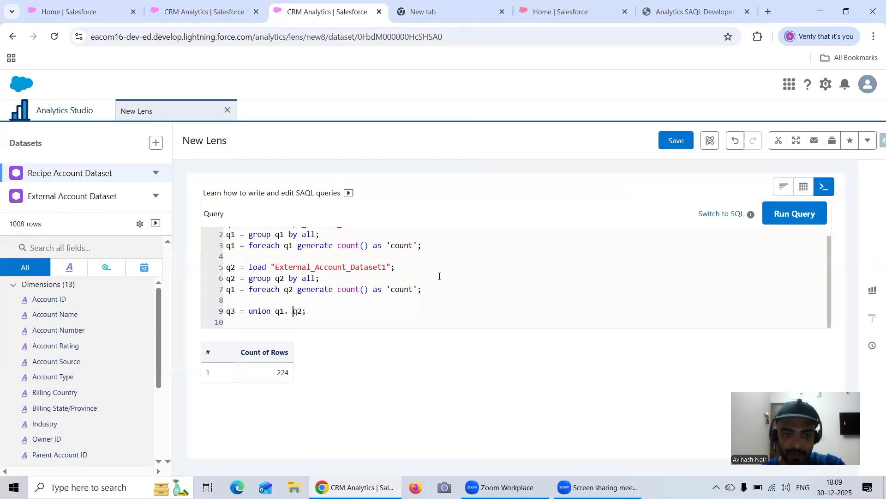
key("BackSpace")
type(",")
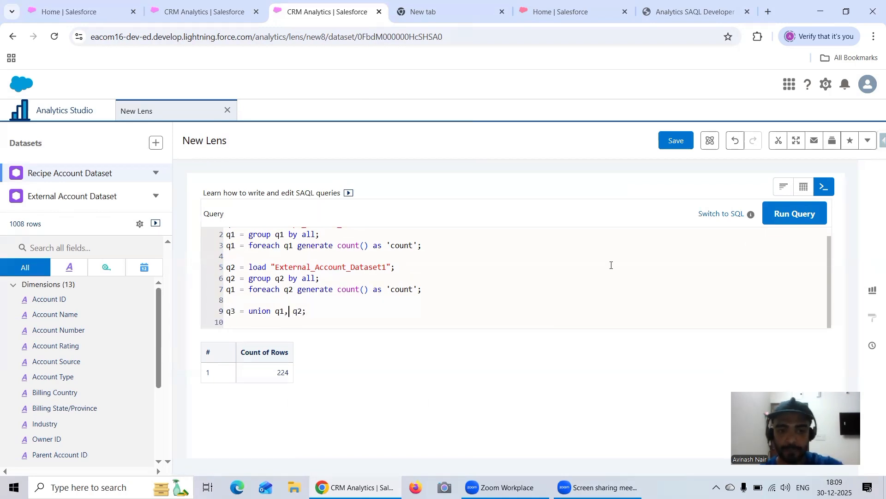
left_click(794, 213)
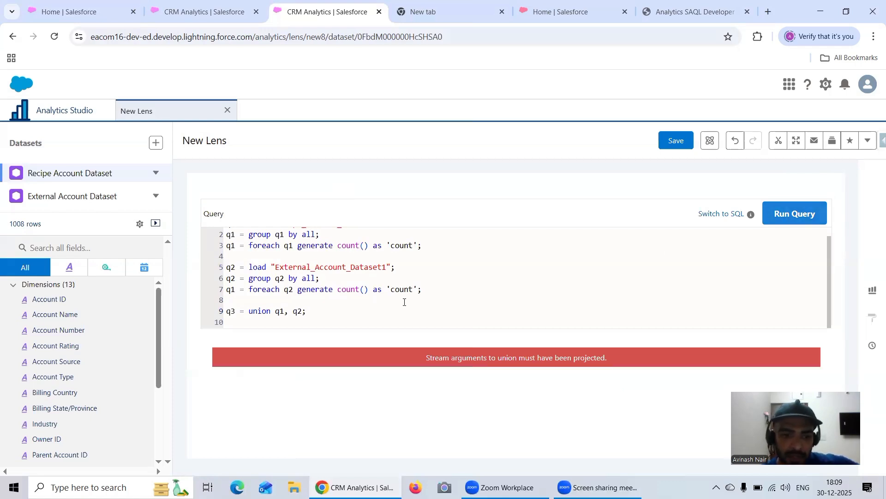
Change the result stream of the second foreach statement to q2 and run the query again.
double_click(234, 288)
type("q2")
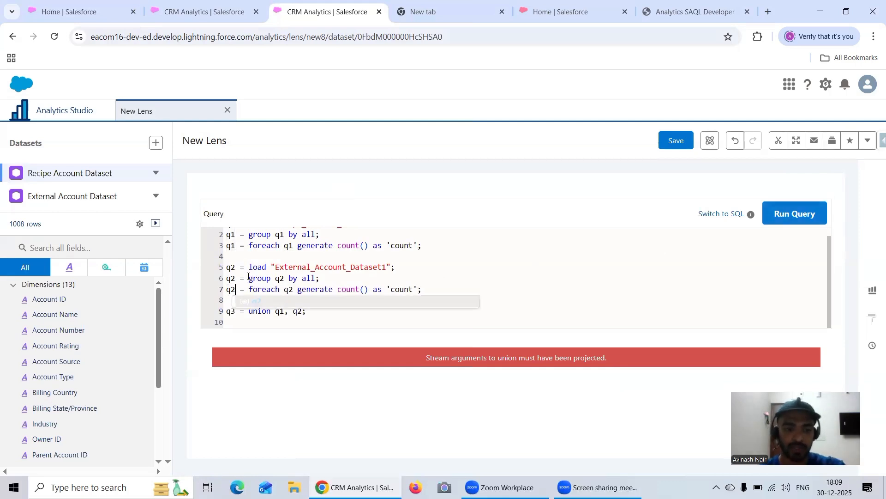
left_click(787, 216)
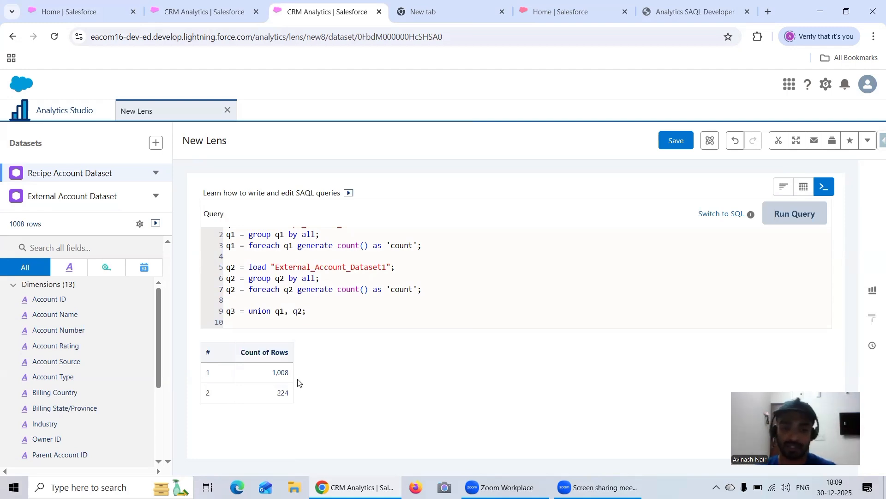
Add the statement "q3 = group q3 by all;" on a new line below the union statement.
left_click(311, 313)
key("Return")
type("q3 ")
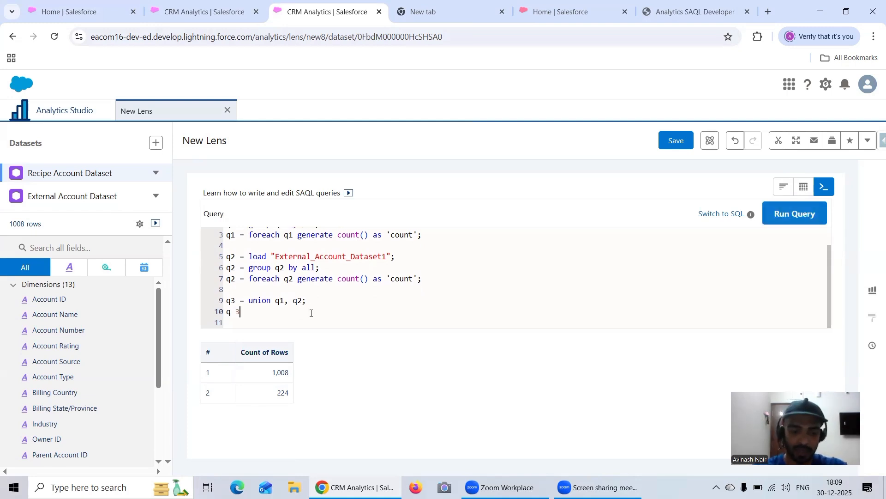
type("=")
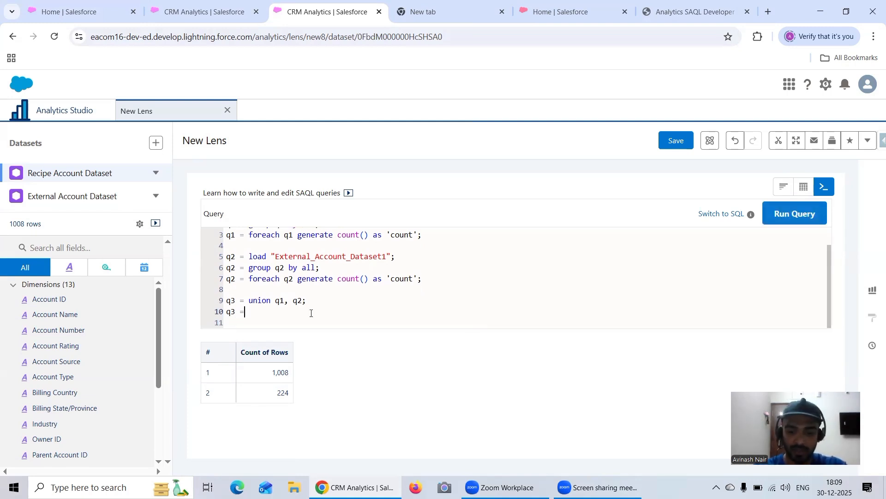
type(" group q")
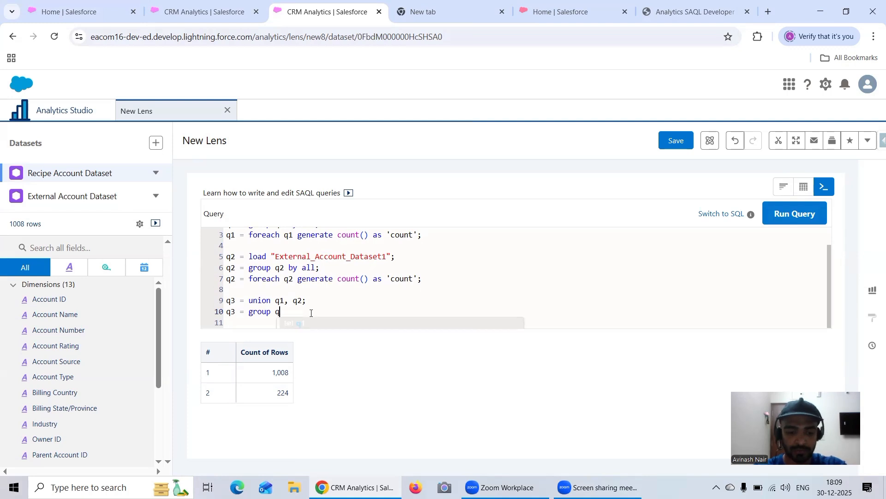
type("3 by all")
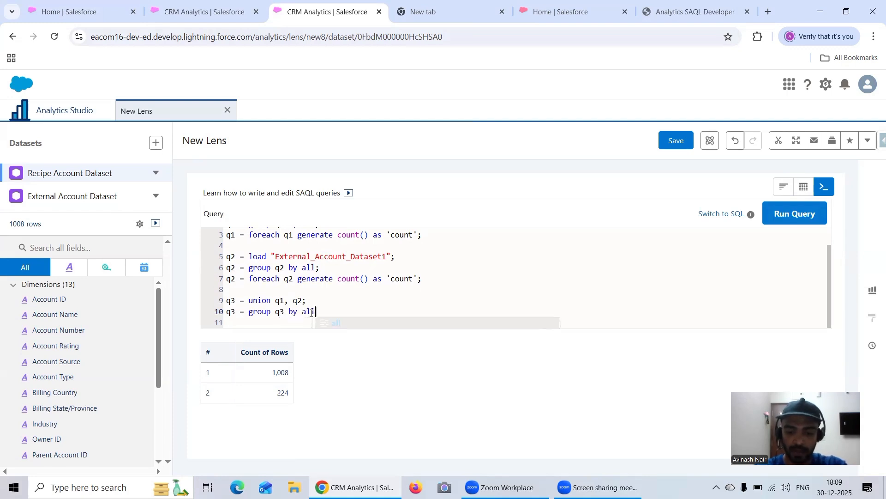
type(";")
key("Return")
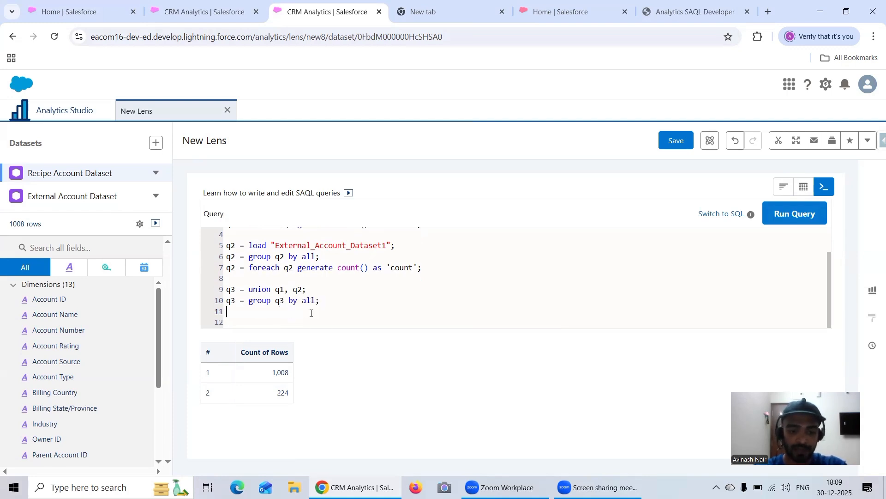
Add the statement "q3 = foreach q3 'count' as 'count';" below the q3 group statement.
type("q3 ")
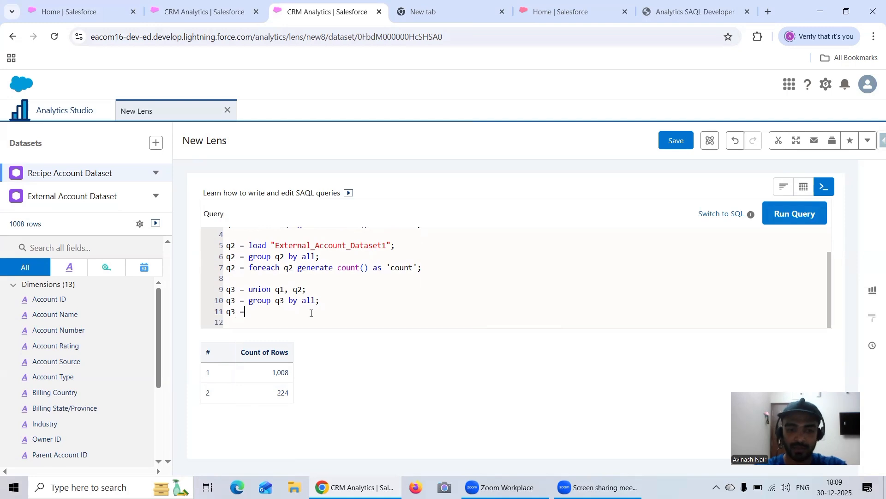
type("= fore")
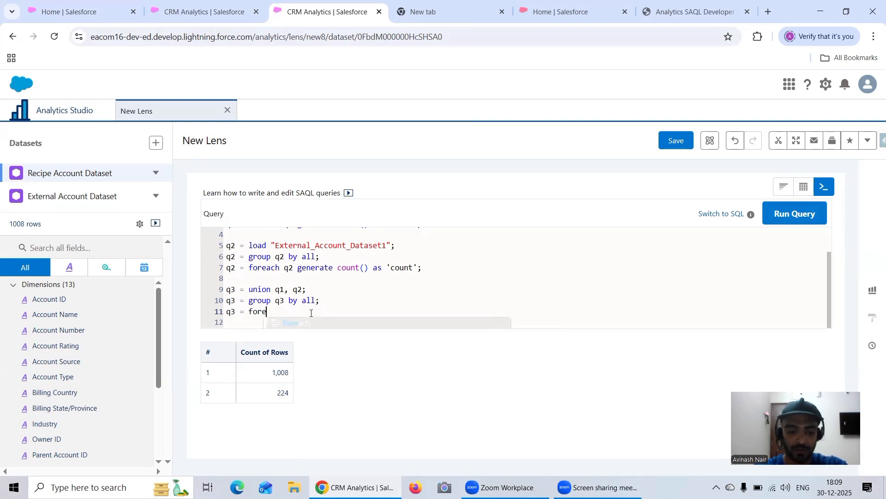
type("ach q3")
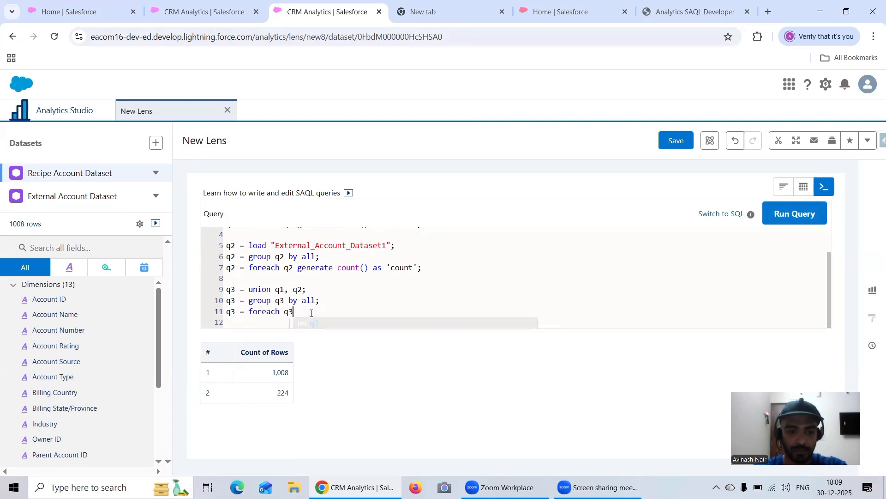
type(" count")
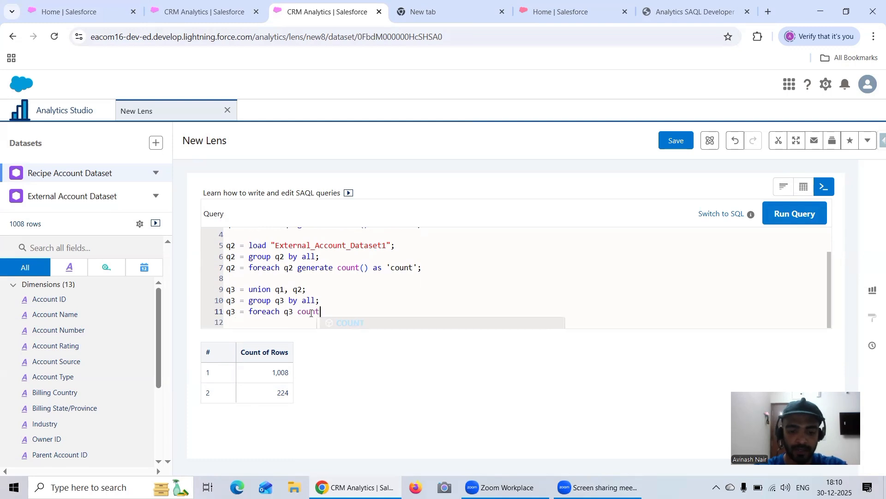
type("() a")
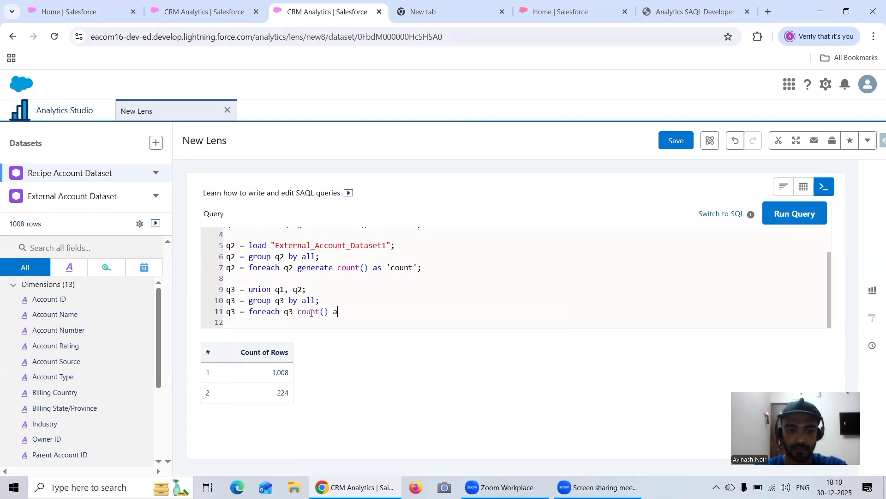
key("BackSpace")
key("BackSpace")
key("BackSpace")
key("BackSpace")
key("Left")
key("Left")
key("Left")
key("Left")
key("Left")
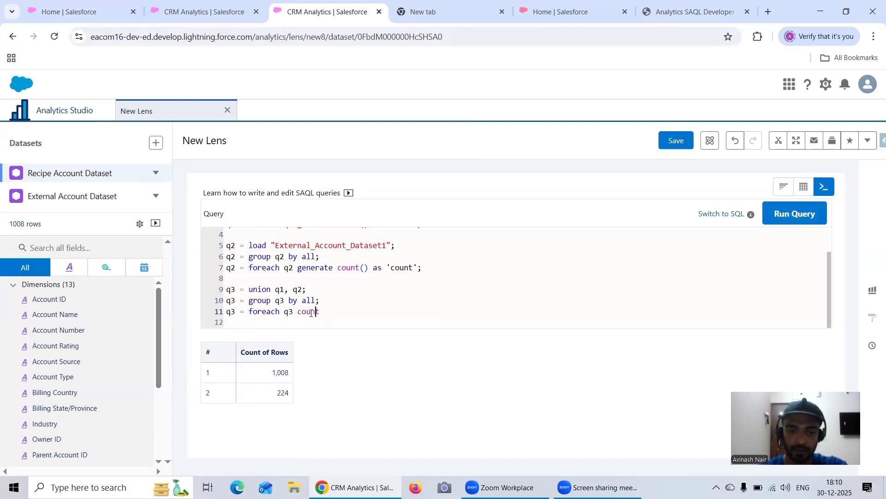
type("'")
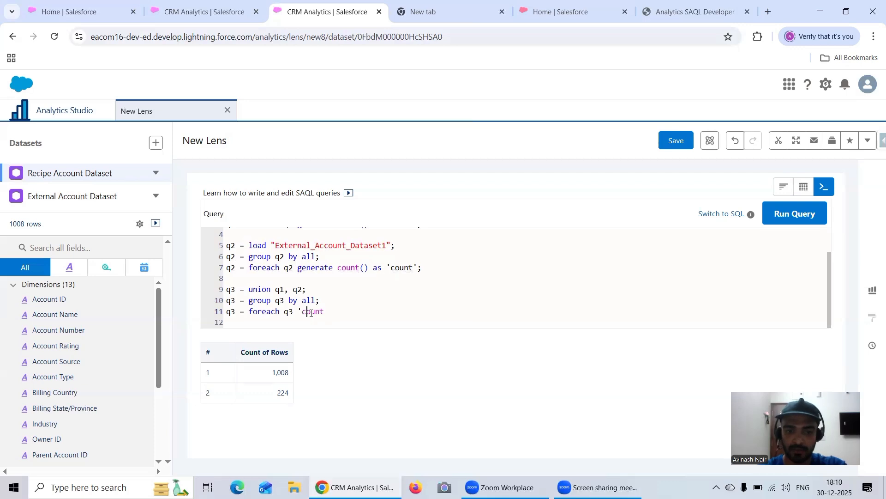
key("Right")
key("Right")
key("Right")
key("Right")
key("Right")
type("' as '")
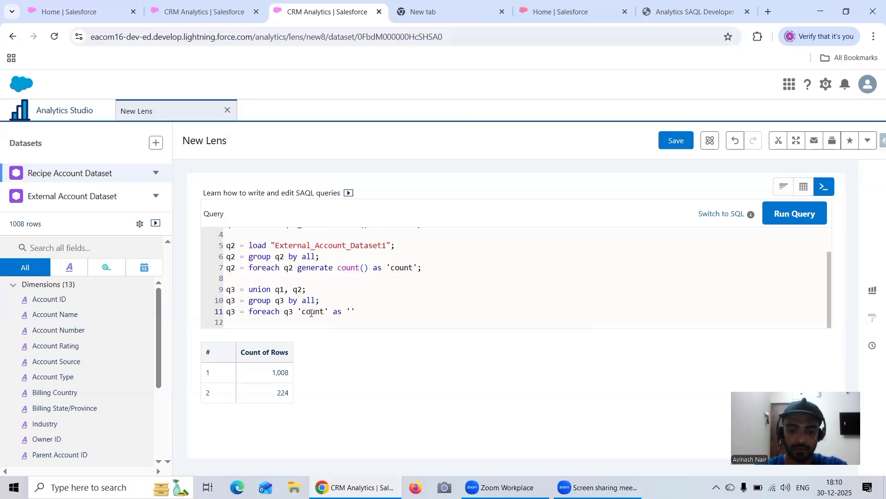
type("count")
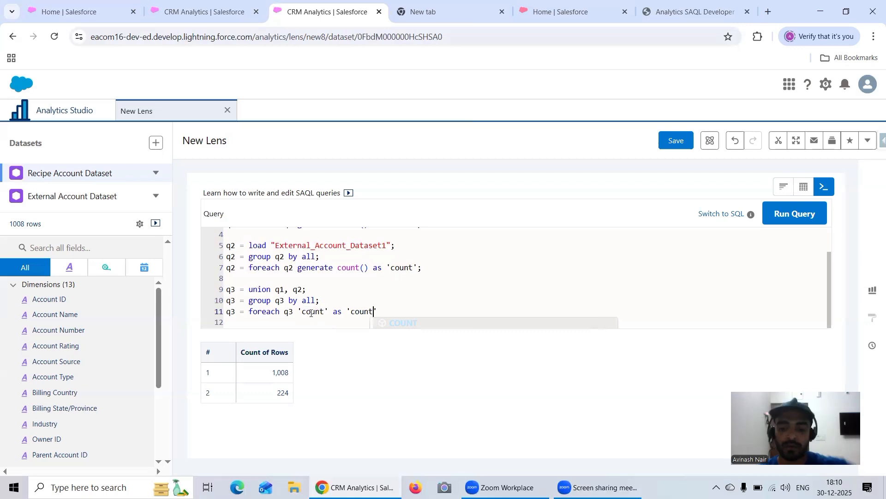
type("';")
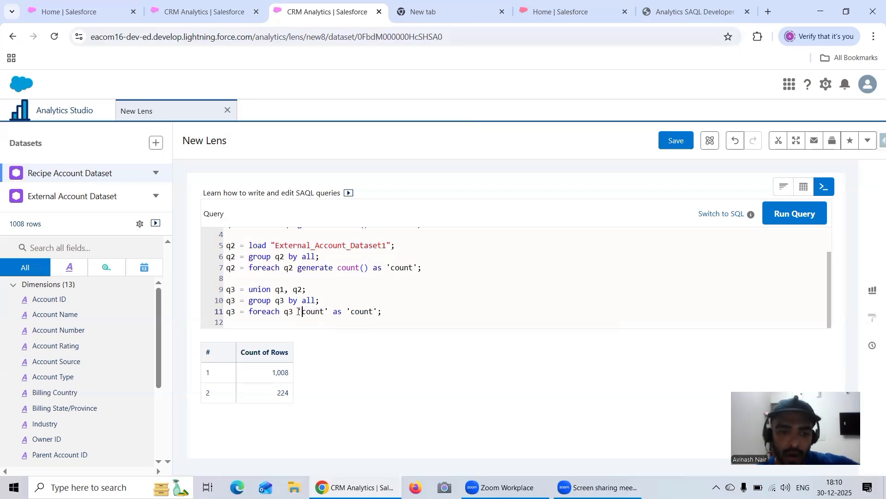
Wrap the first 'count' of the q3 foreach statement in sum() and run the query.
left_click(299, 311)
type("sum")
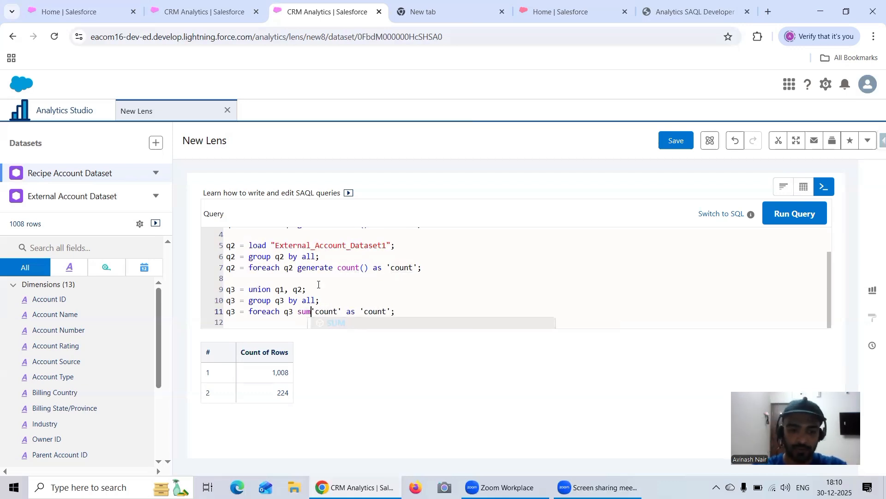
type("(")
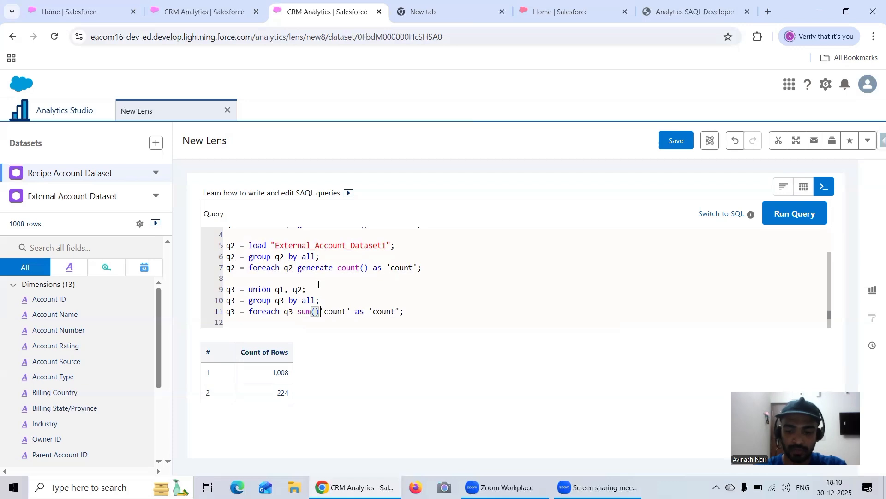
key("Delete")
key("Right")
key("Right")
key("Right")
key("Right")
key("Right")
key("Right")
key("Right")
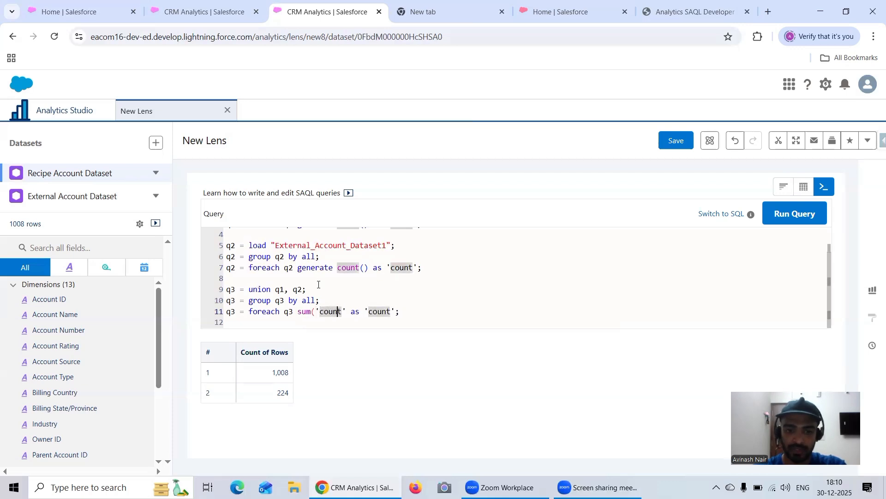
type(")")
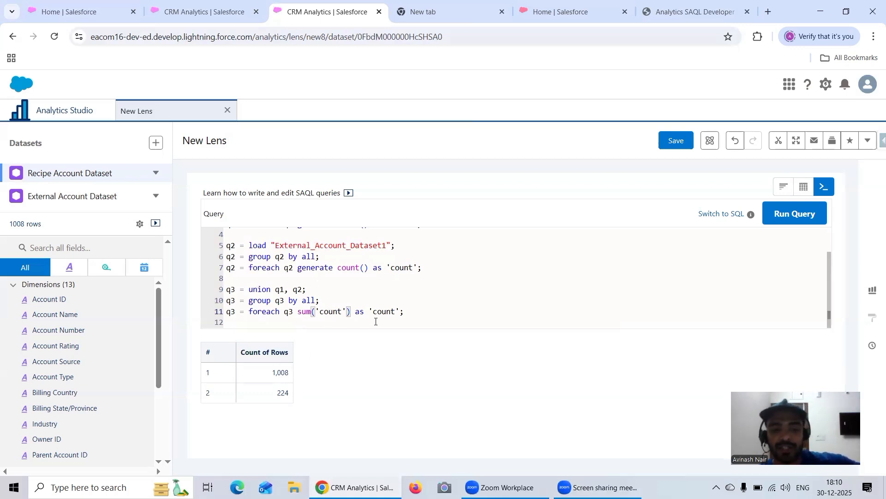
left_click(801, 213)
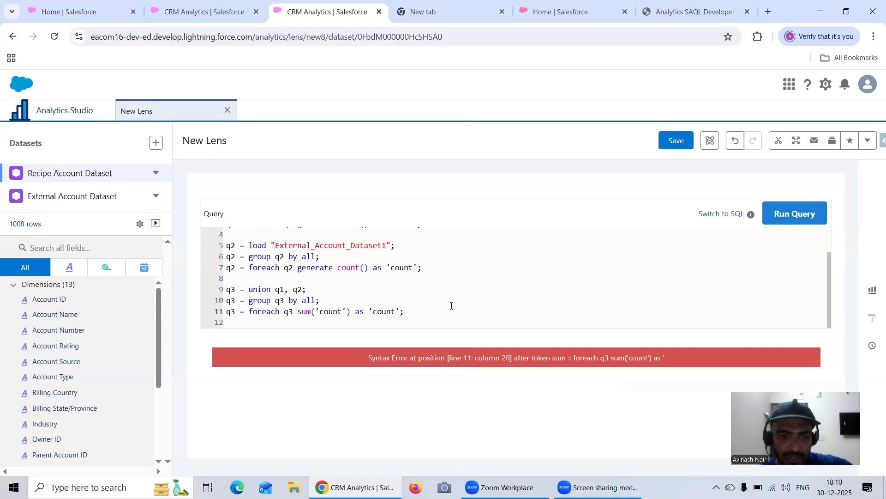
Insert the keyword generate before sum('count') in the q3 foreach statement and run the query again.
left_click(298, 312)
type("generate")
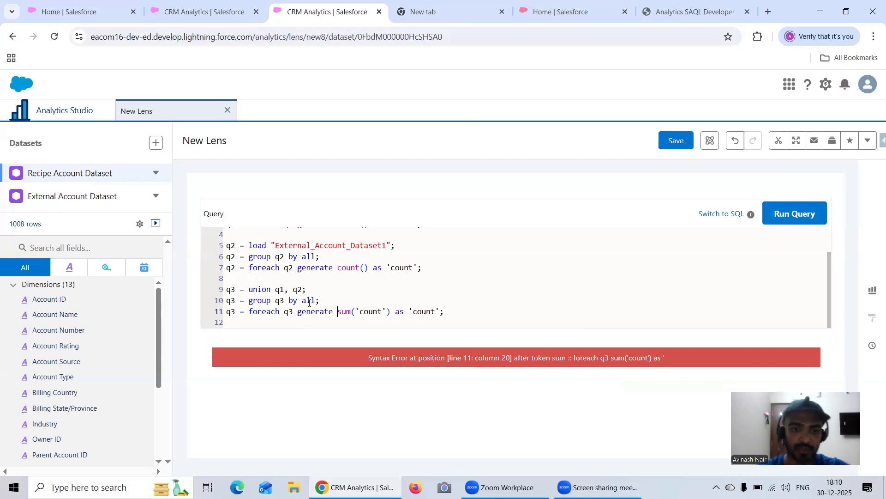
left_click(792, 214)
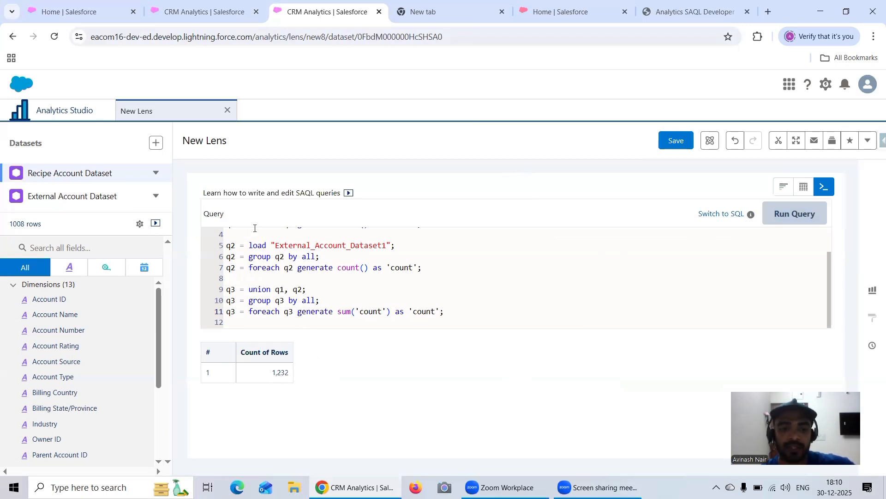
Open the saved Simple Union SAQL lens in query mode and check the last row number of its results.
left_click(202, 14)
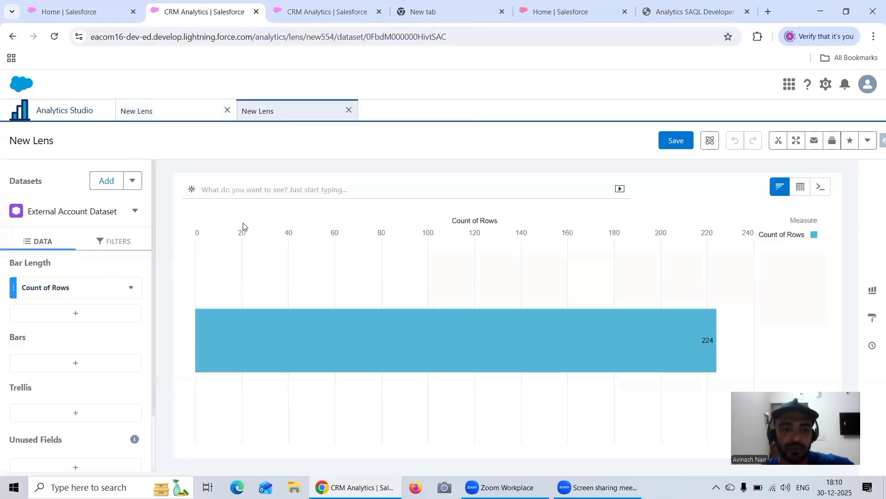
left_click(65, 113)
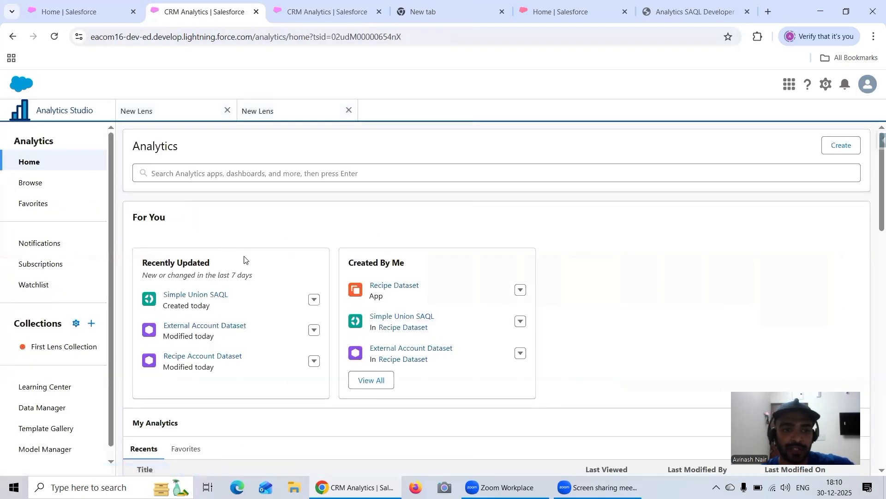
left_click(209, 296)
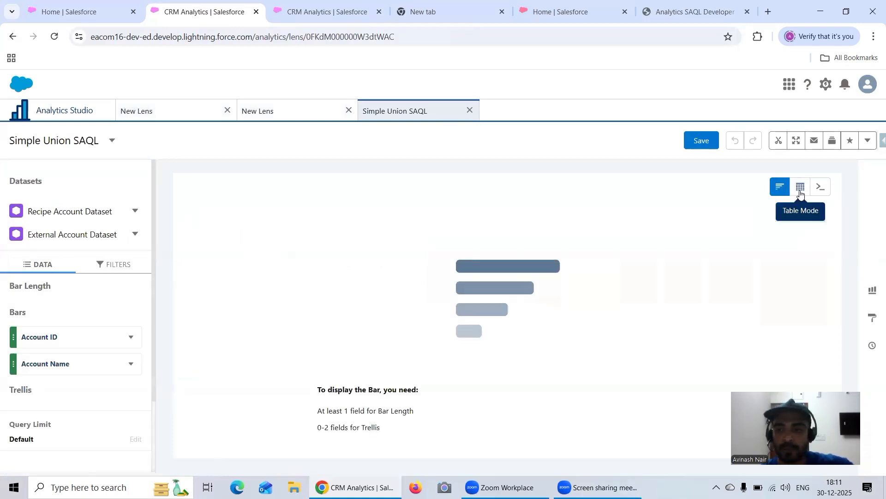
left_click(820, 186)
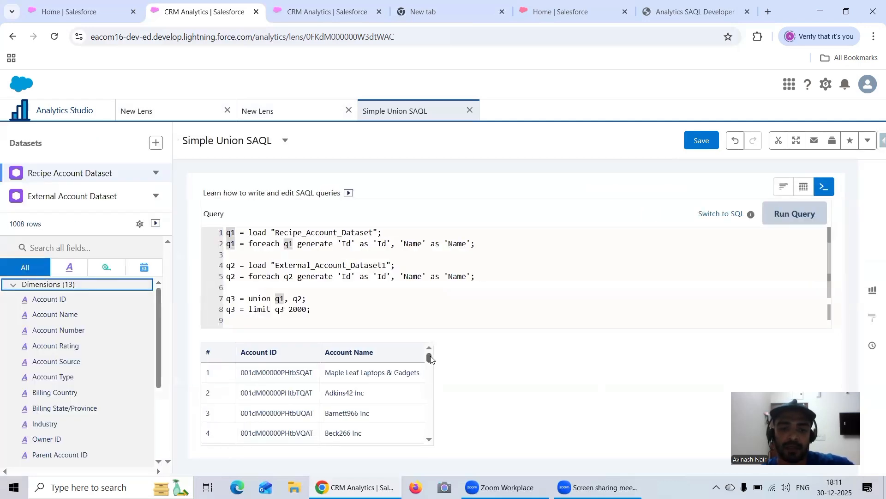
left_click_drag(429, 360, 430, 448)
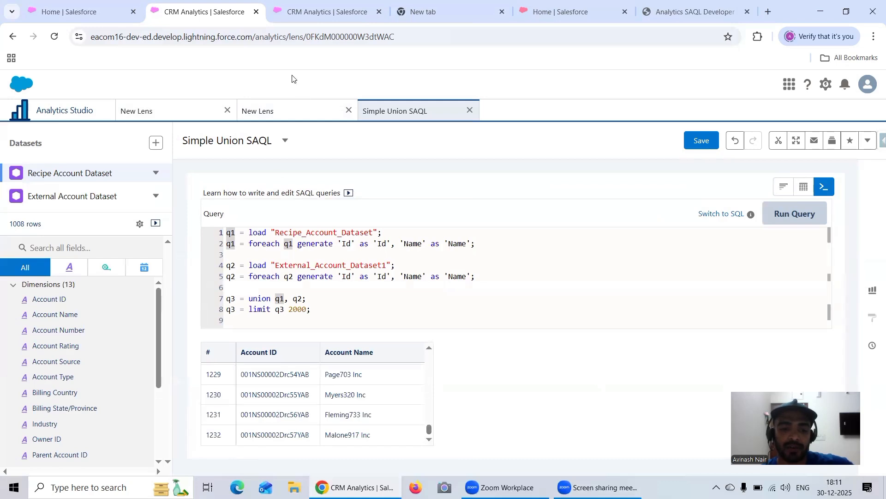
Return to the lens with the count query and review its statements from the first load to the final sum.
left_click(308, 21)
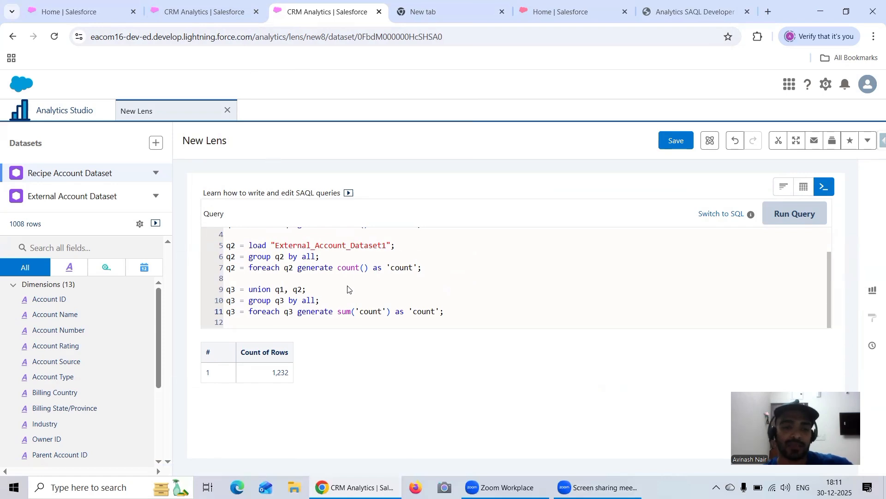
scroll(348, 290, "up", 2)
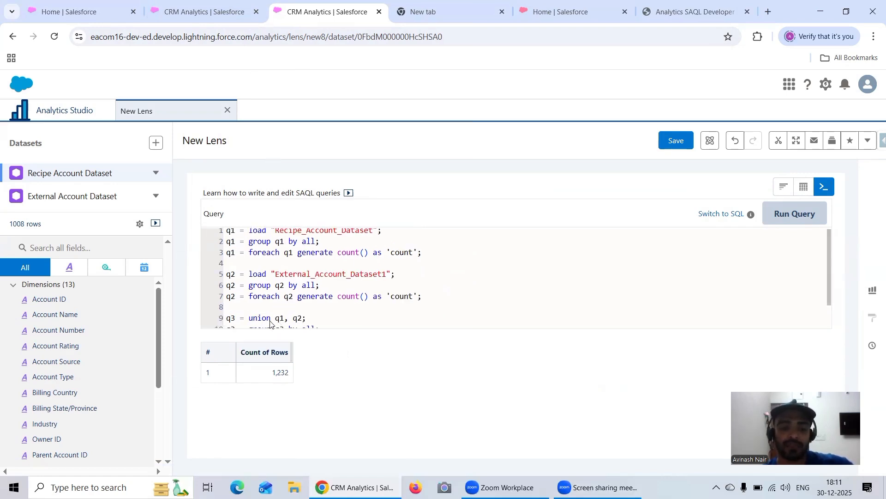
scroll(285, 306, "down", 1)
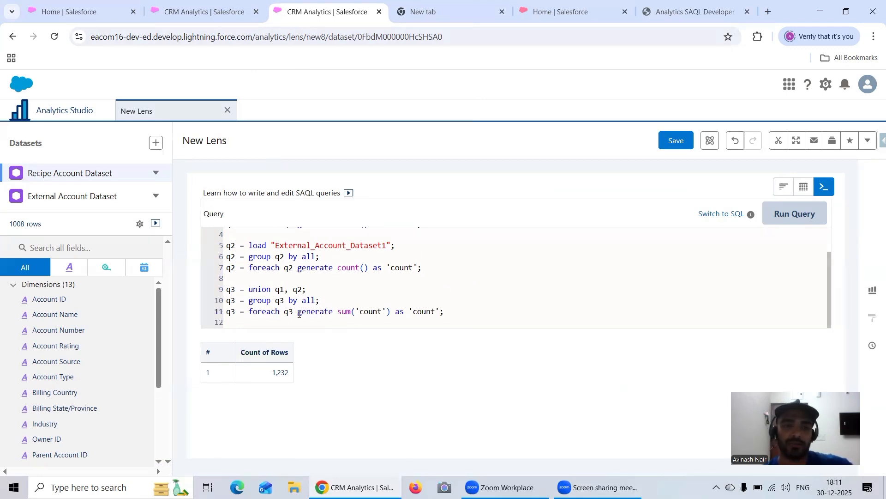
Open the Data Export page of Salesforce Inspector Advanced from Setup Home in a new browser tab.
left_click(74, 12)
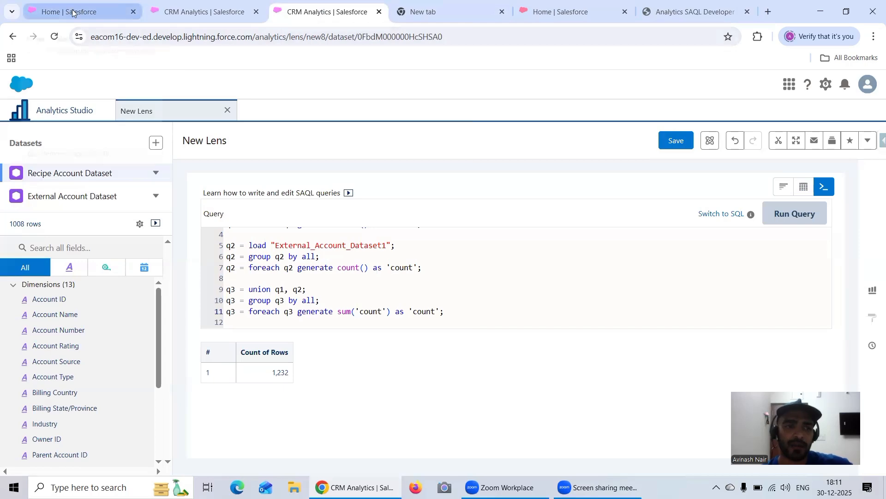
left_click(872, 145)
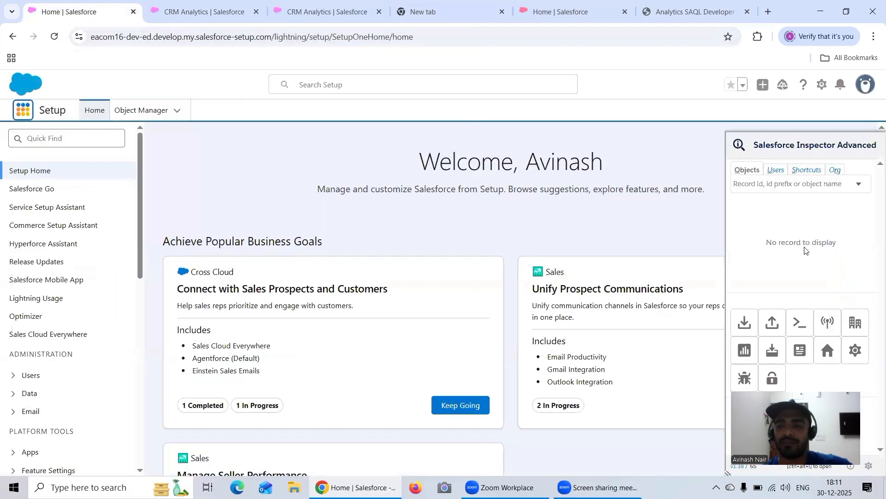
right_click(747, 322)
left_click(780, 336)
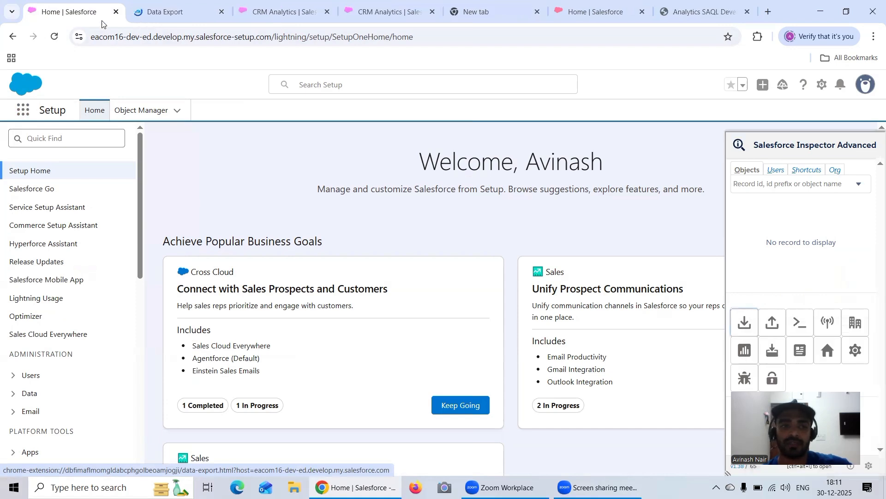
left_click(166, 12)
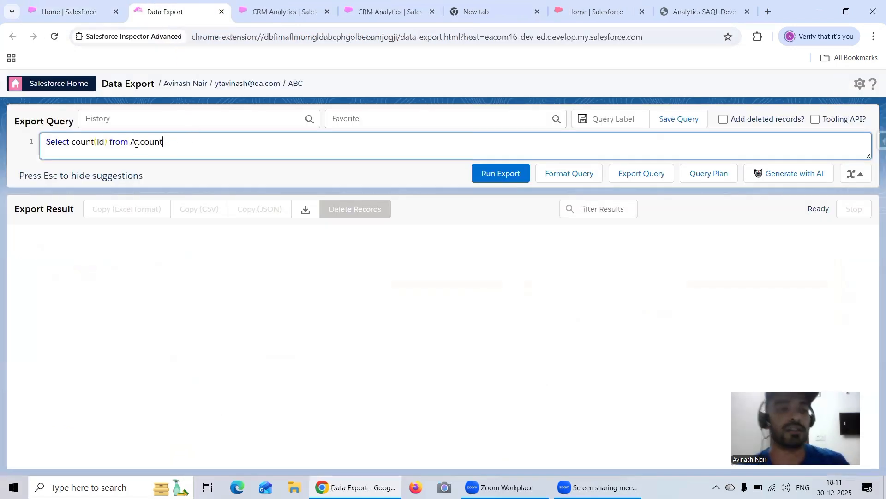
Change the export query to Select sum(AnnualRevenue) from Account and run the export.
left_click(107, 140)
key("BackSpace")
key("BackSpace")
key("BackSpace")
key("BackSpace")
key("BackSpace")
key("BackSpace")
key("BackSpace")
key("BackSpace")
key("BackSpace")
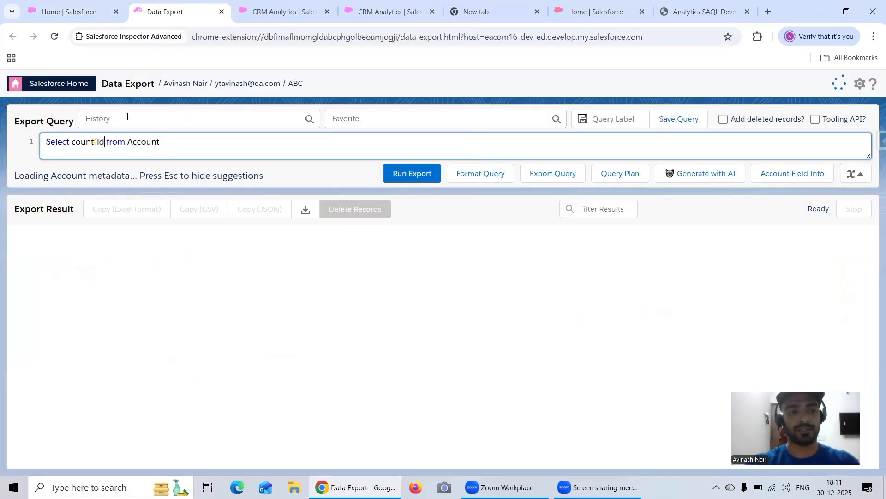
type("sum")
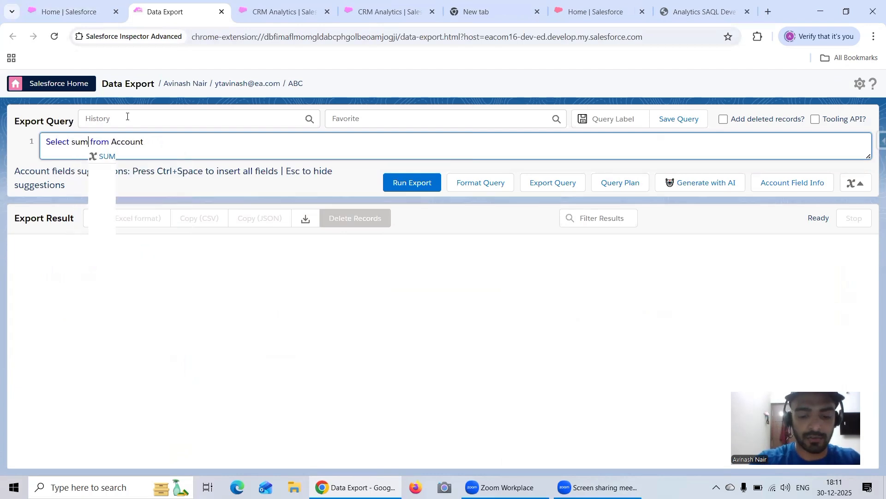
type("(An")
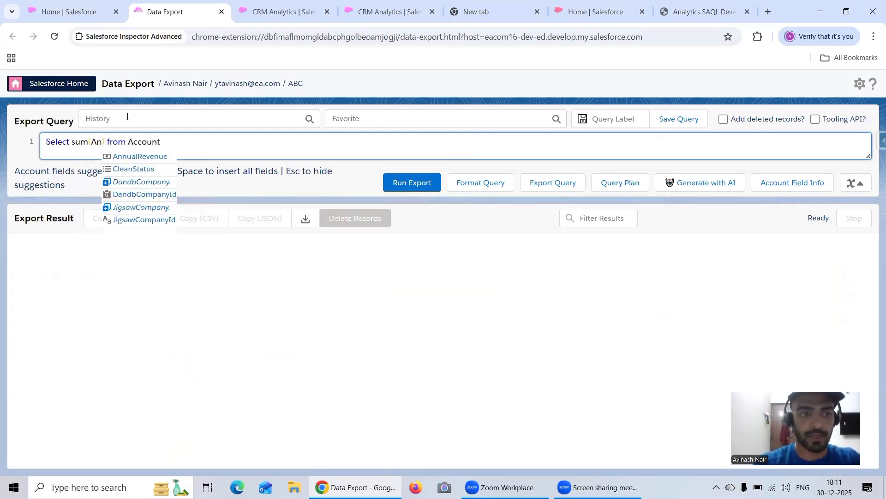
left_click(138, 156)
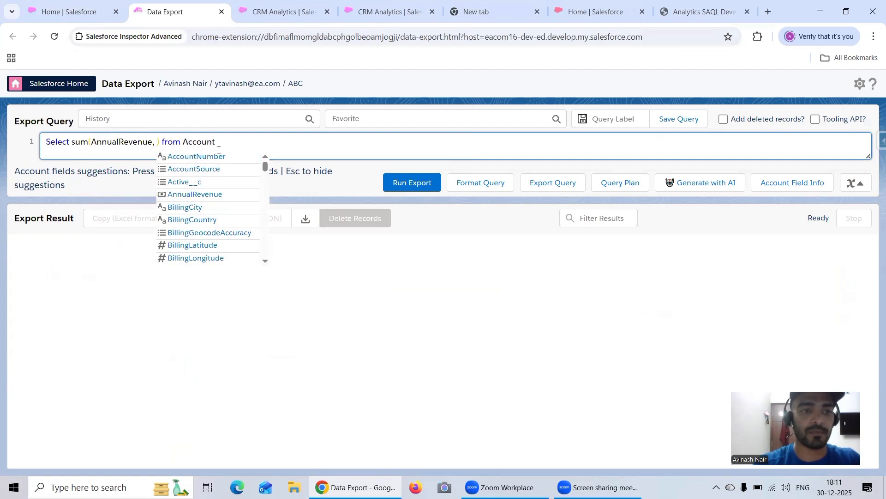
key("BackSpace")
key("BackSpace")
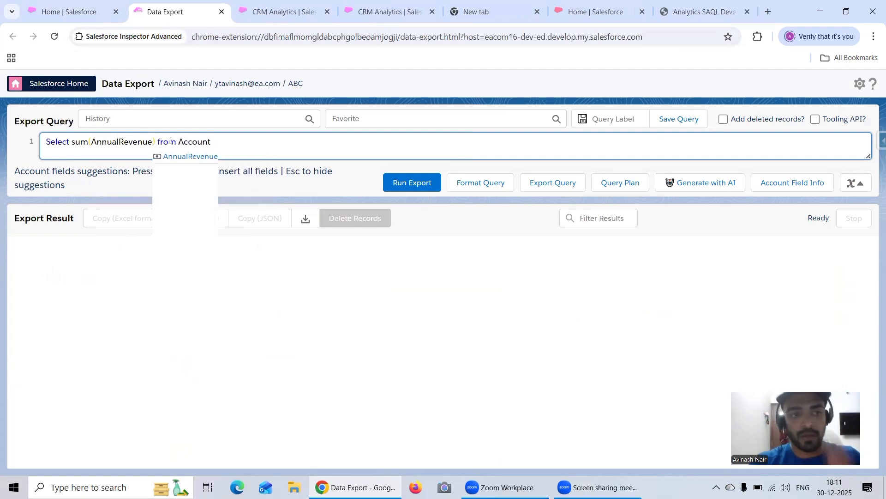
left_click(410, 187)
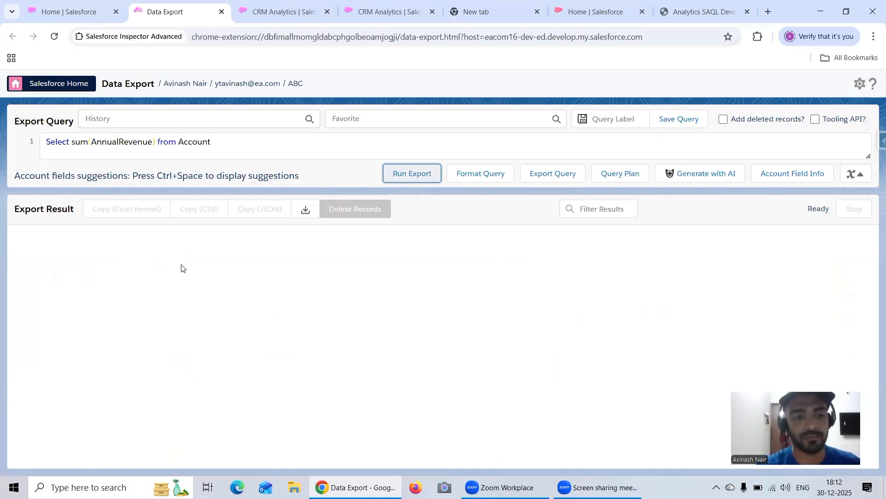
left_click(411, 173)
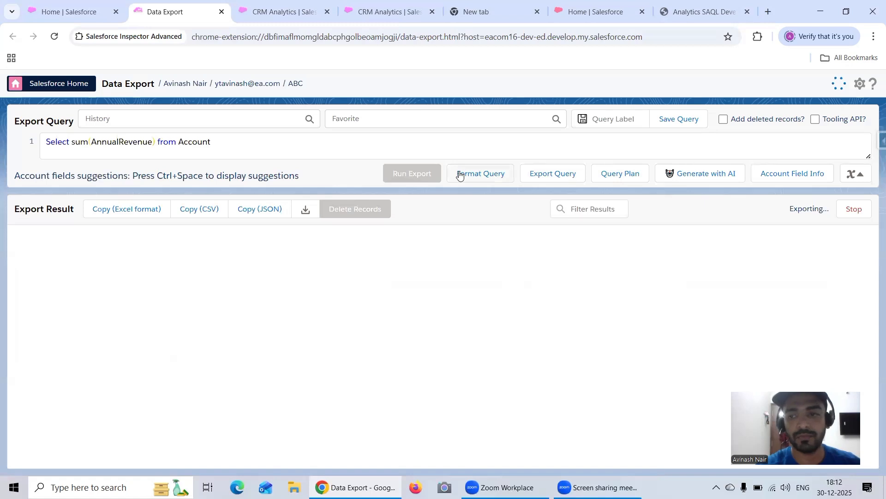
Copy the AnnualRevenue sum query, open Data Export for the abc116 org in a new browser tab, and run the same query there.
left_click_drag(246, 139, 29, 143)
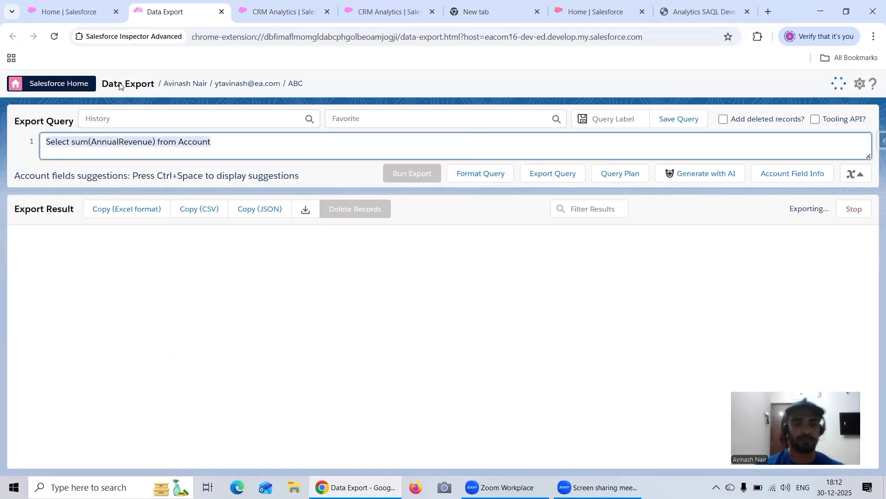
left_click(605, 17)
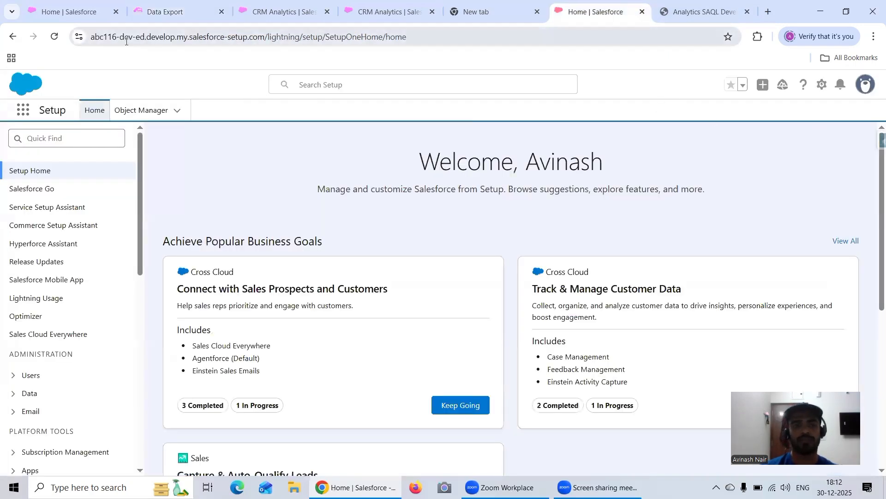
left_click(872, 136)
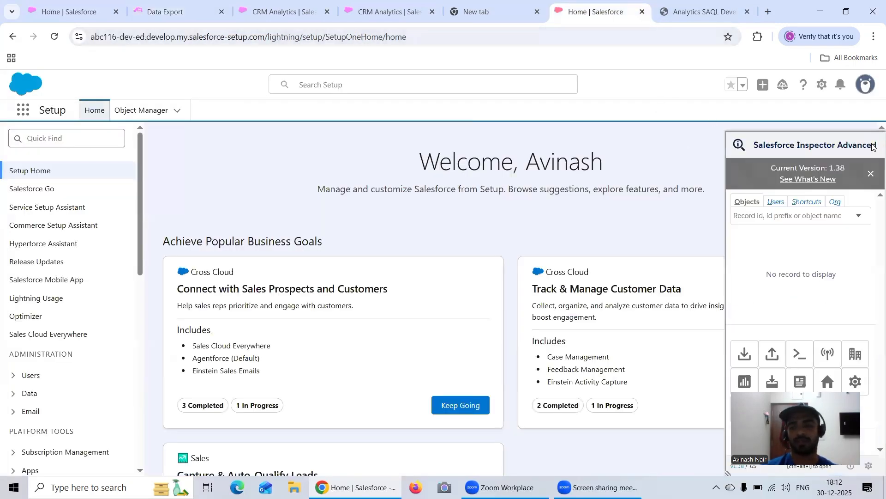
right_click(743, 354)
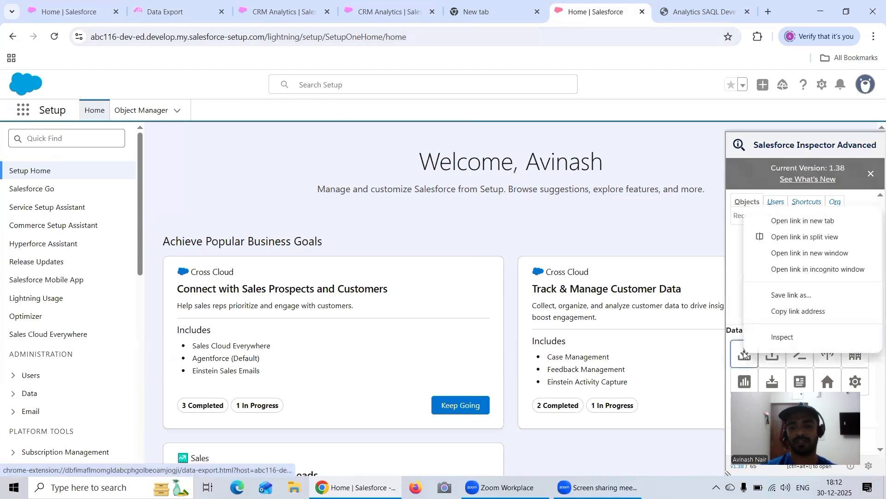
left_click(763, 165)
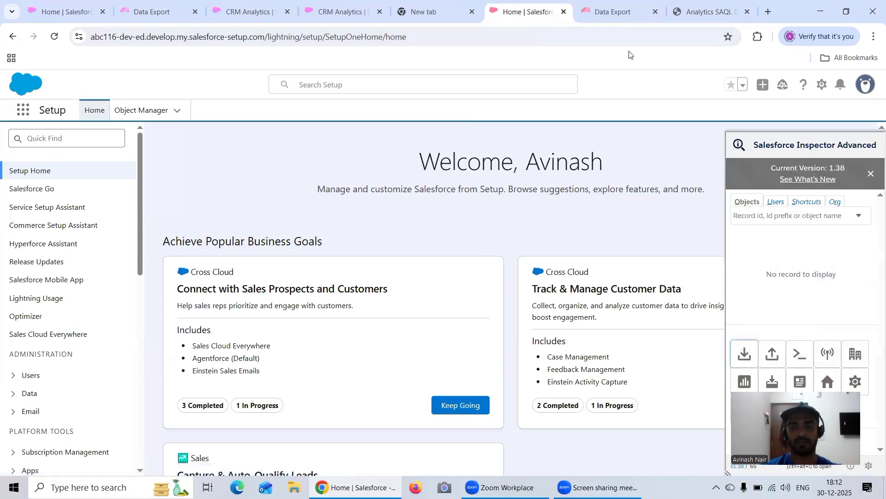
left_click(626, 13)
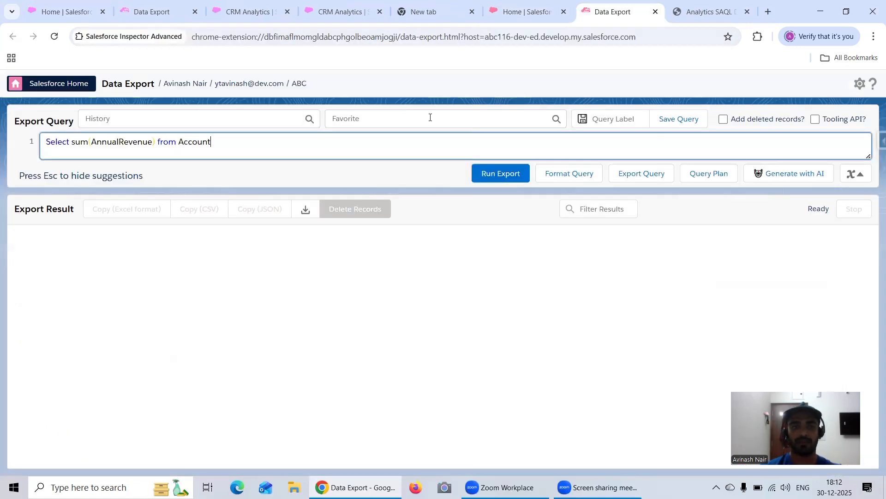
left_click(502, 176)
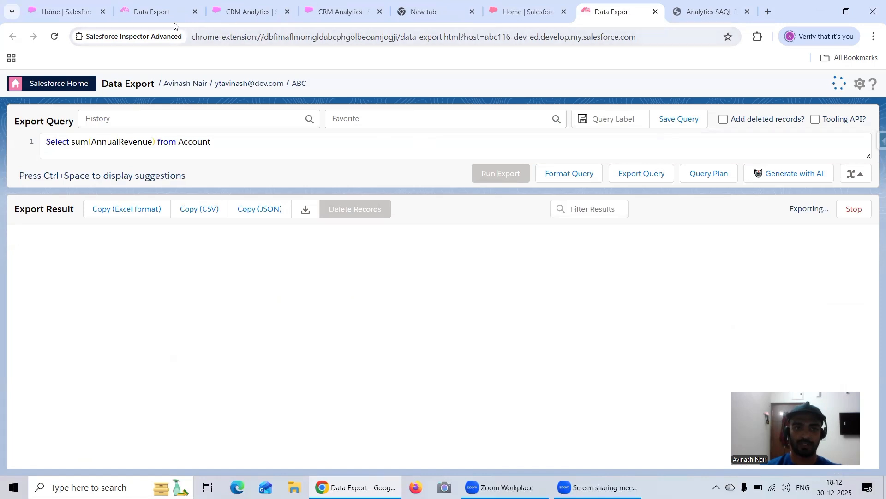
Compare the exported Account AnnualRevenue sums of the eacom16 and abc116 orgs.
left_click(153, 11)
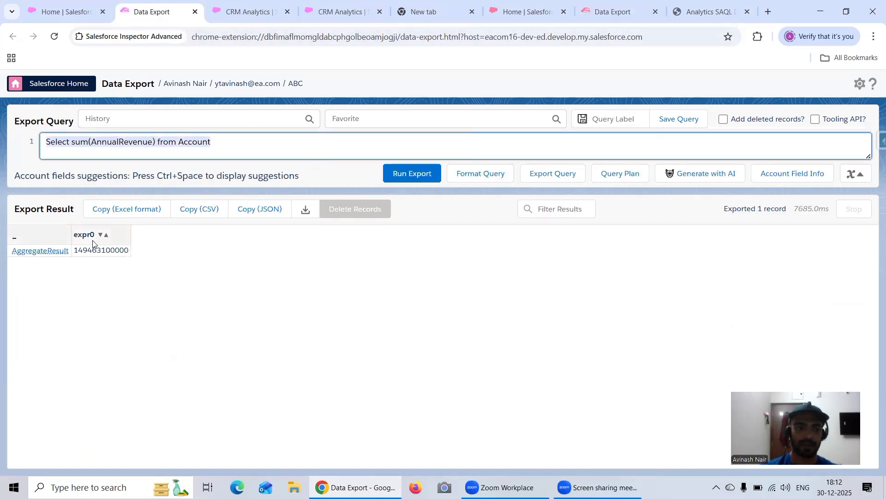
left_click_drag(77, 252, 127, 255)
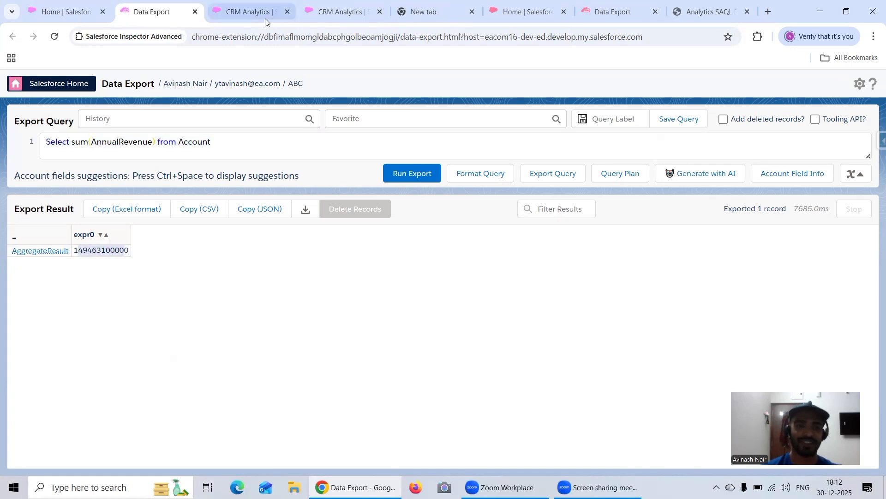
left_click(636, 19)
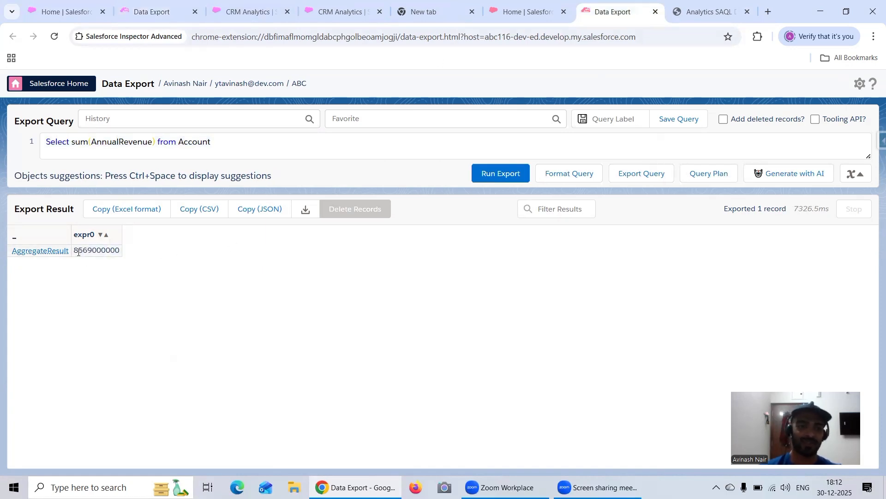
left_click_drag(74, 250, 121, 254)
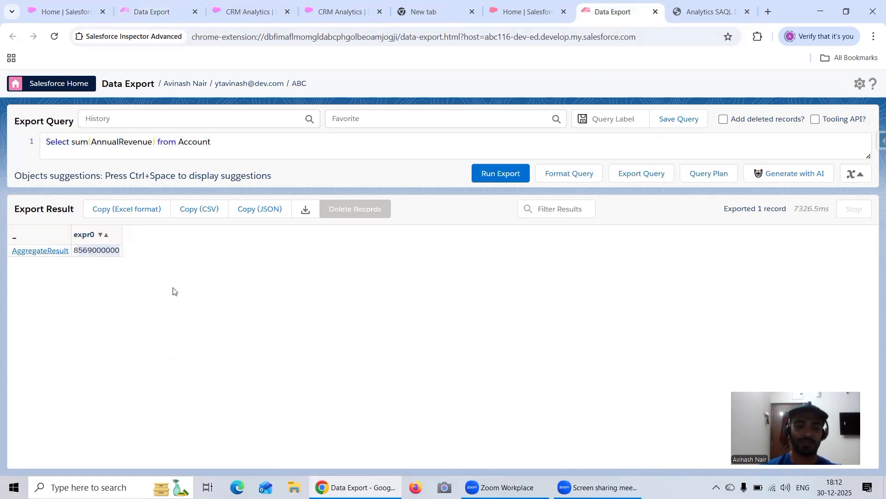
Start saving the lens with the union count query and name it Total Account Record Count From Two Orgs.
left_click(320, 19)
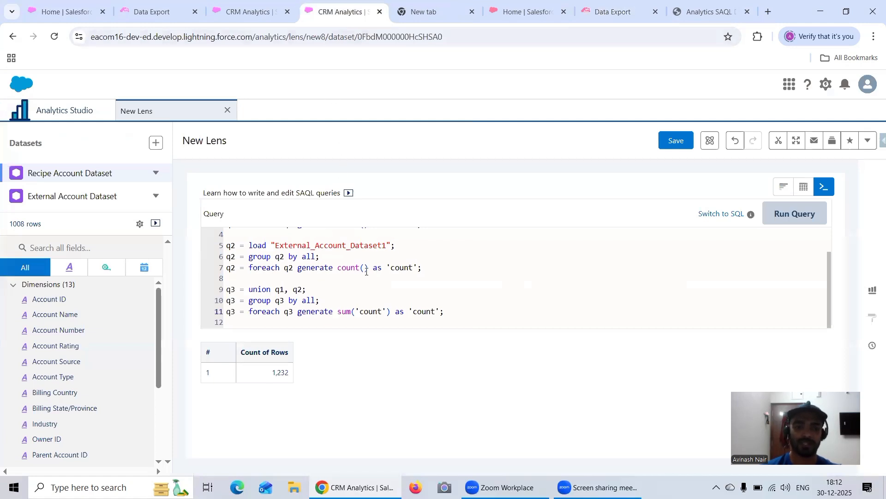
left_click(663, 142)
left_click_drag(400, 184, 275, 189)
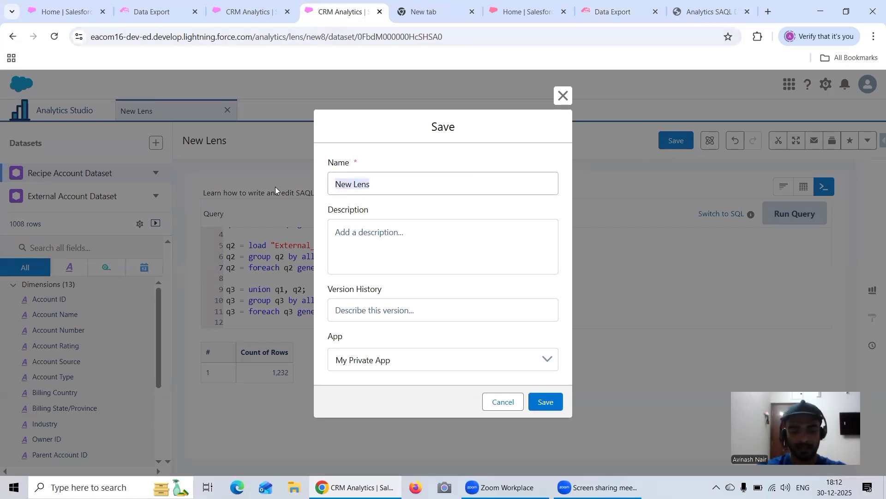
type("Total Count")
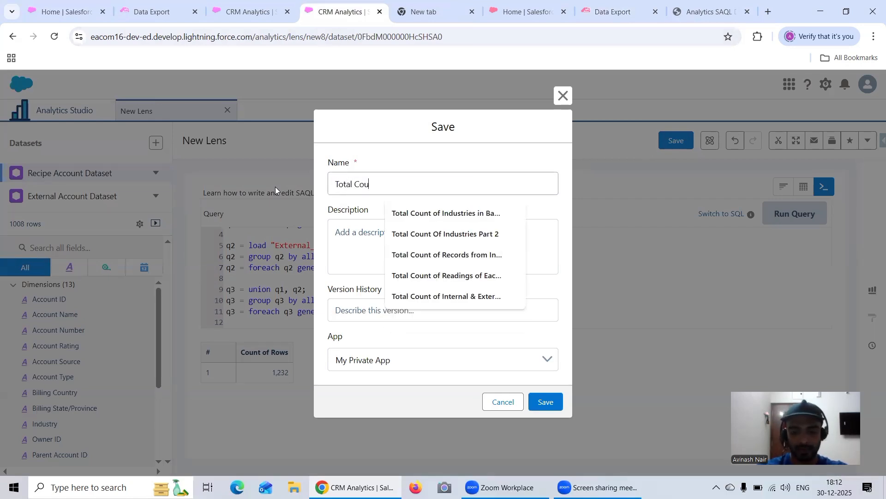
key("BackSpace")
key("BackSpace")
key("BackSpace")
key("BackSpace")
key("BackSpace")
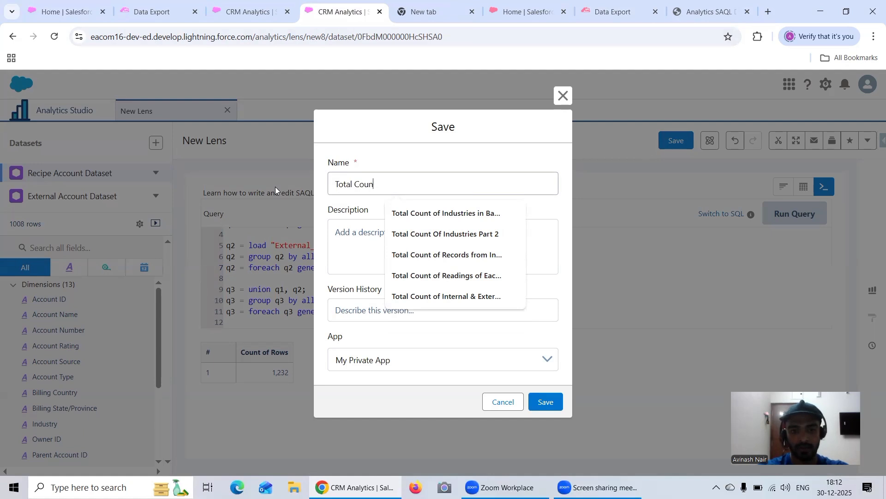
type("Rec")
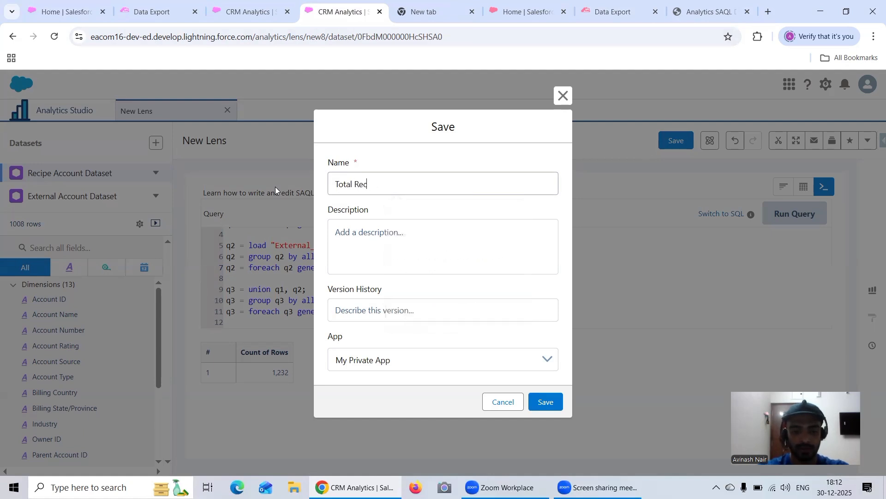
type("ord Count")
type(" Account")
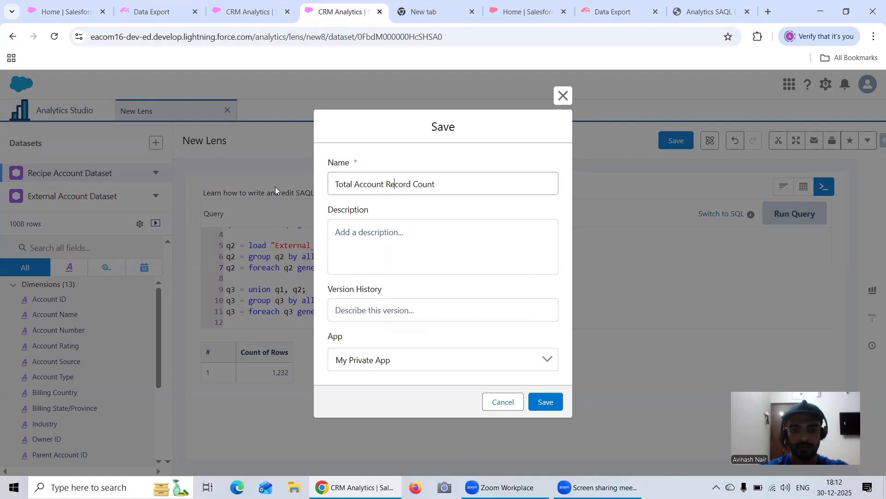
type(" From ")
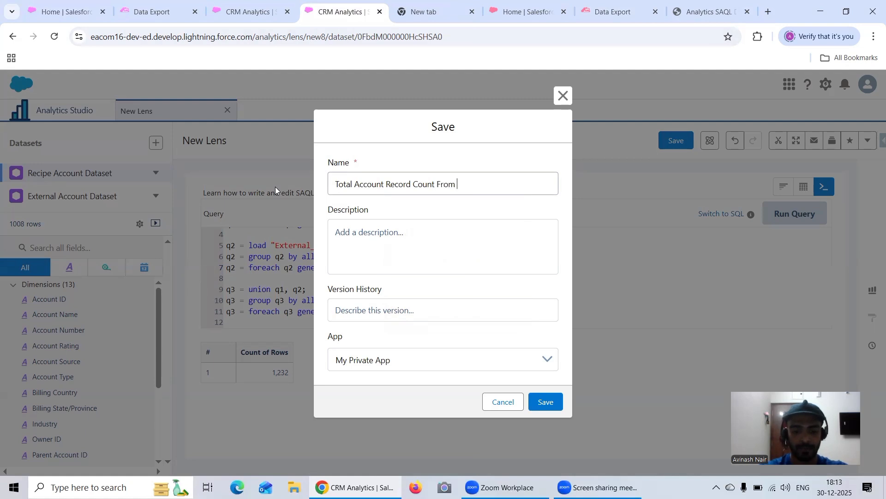
type("Tewo Orgs")
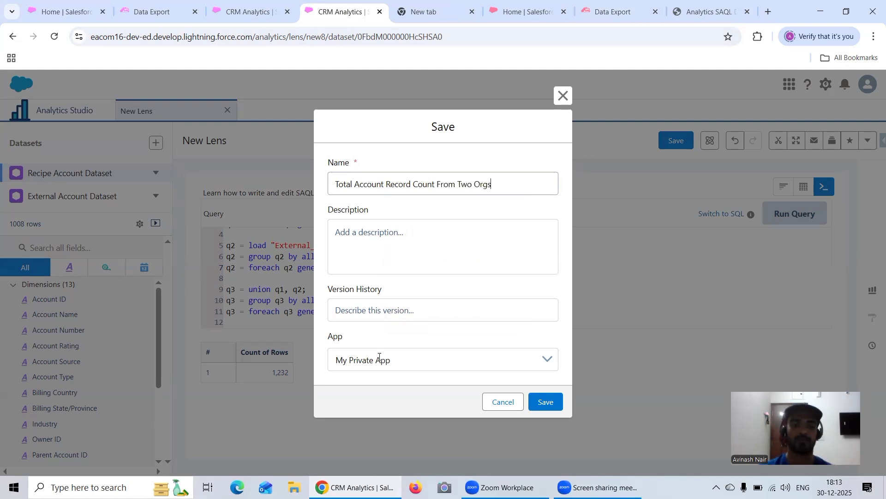
Choose SAQL App as the lens's destination app and save the lens.
left_click(379, 359)
left_click(383, 417)
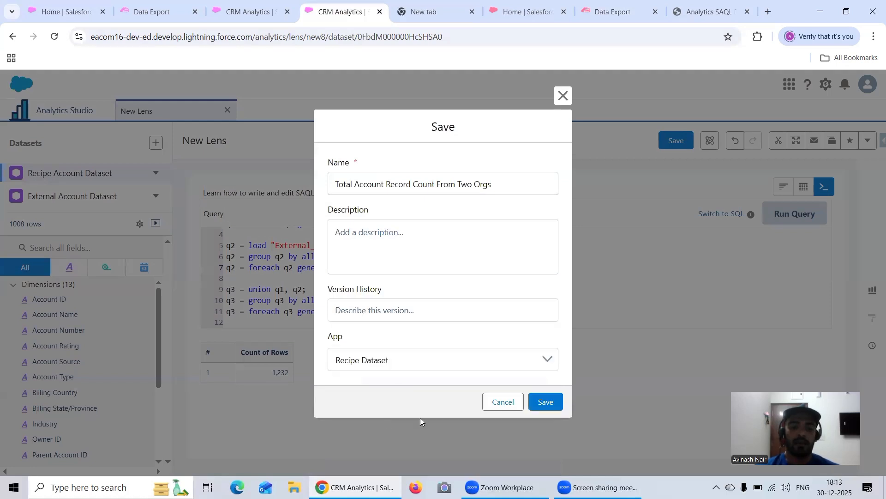
left_click(445, 360)
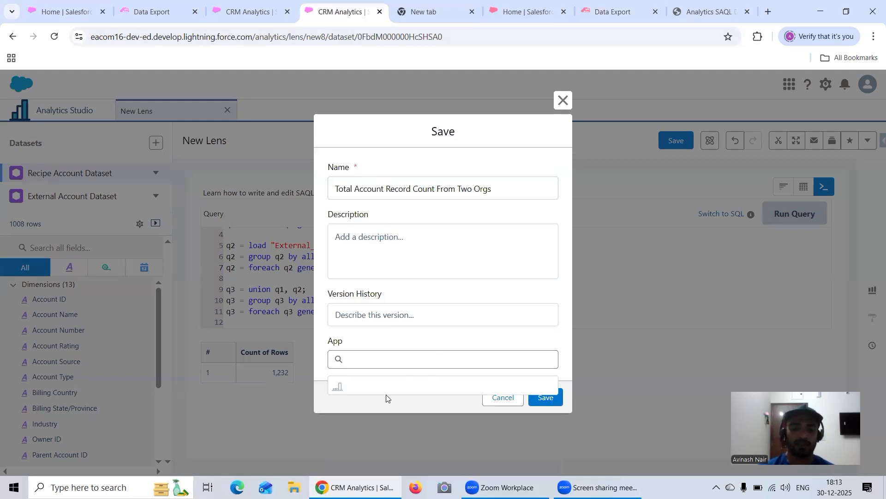
left_click(384, 440)
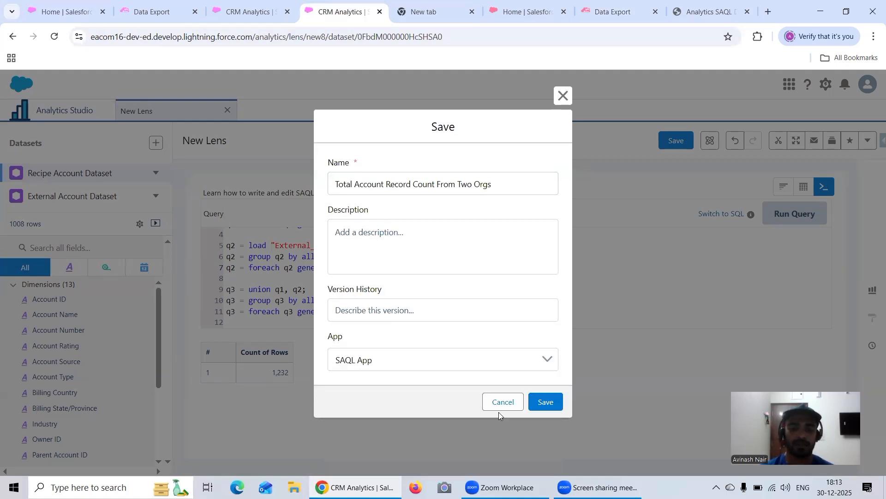
left_click(557, 398)
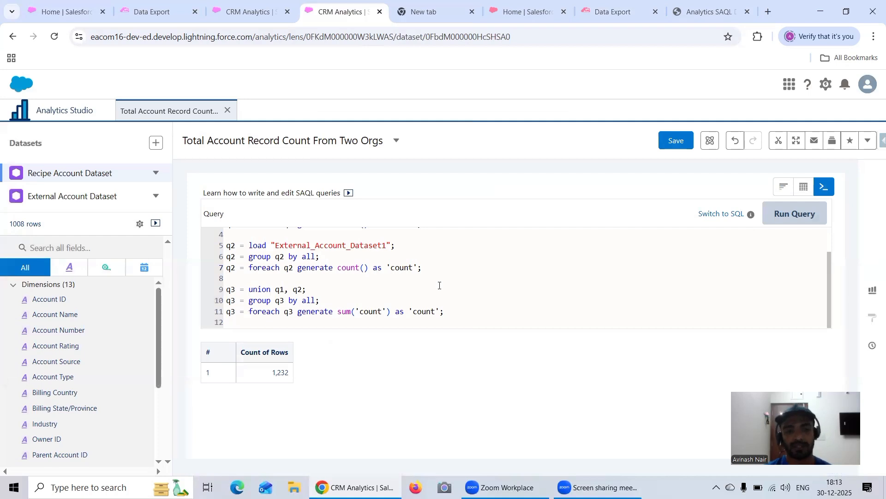
Replace count() in the q1 foreach statement with sum(AnnualRevenue).
scroll(439, 286, "up", 2)
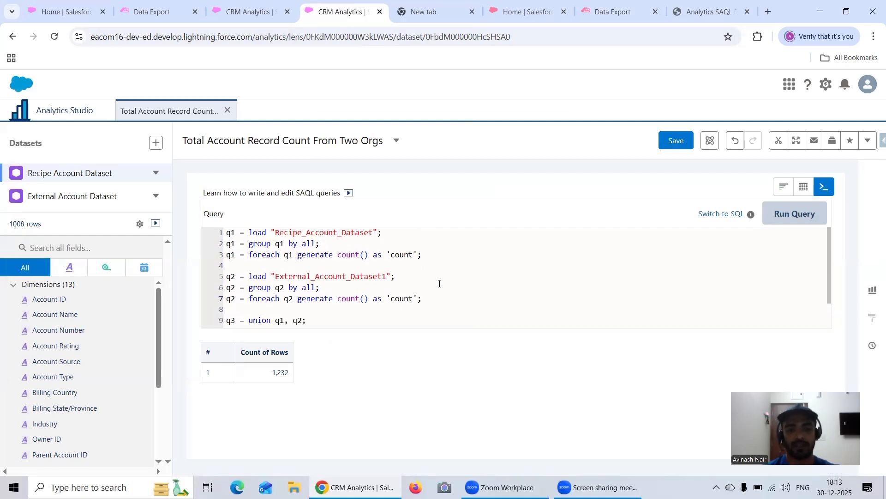
left_click(366, 254)
key("BackSpace")
key("BackSpace")
key("BackSpace")
key("BackSpace")
key("BackSpace")
key("BackSpace")
key("BackSpace")
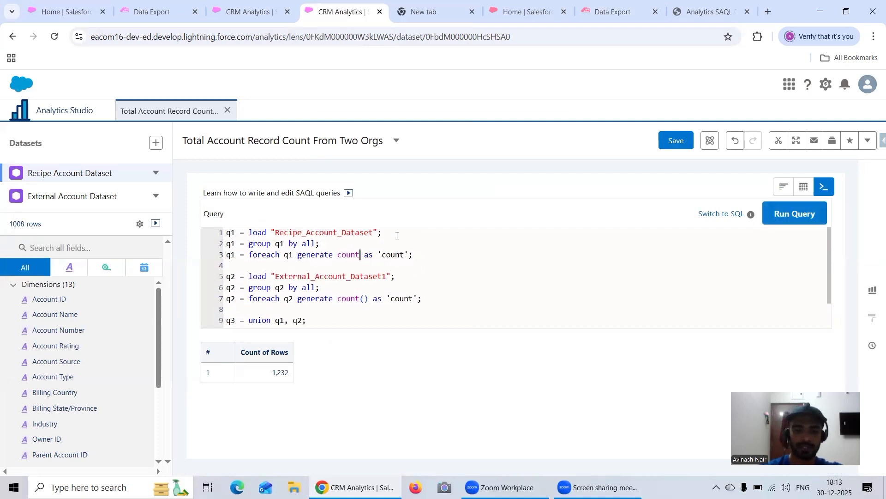
type("sum")
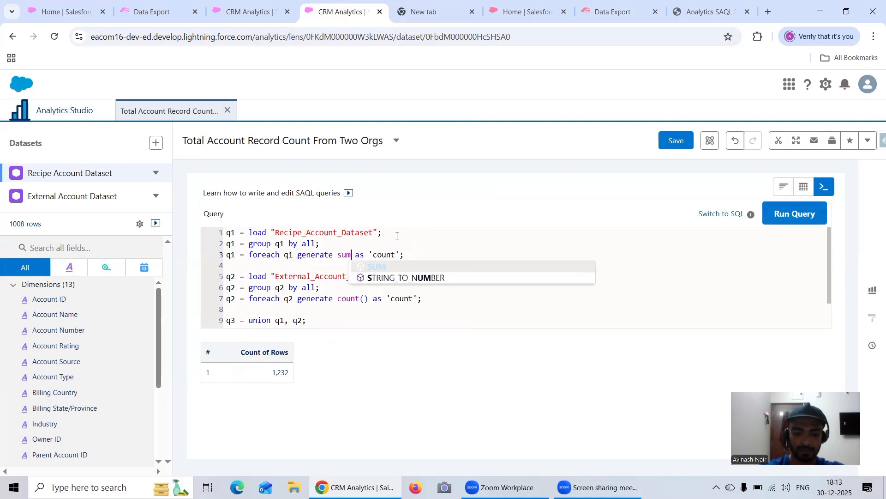
type("()")
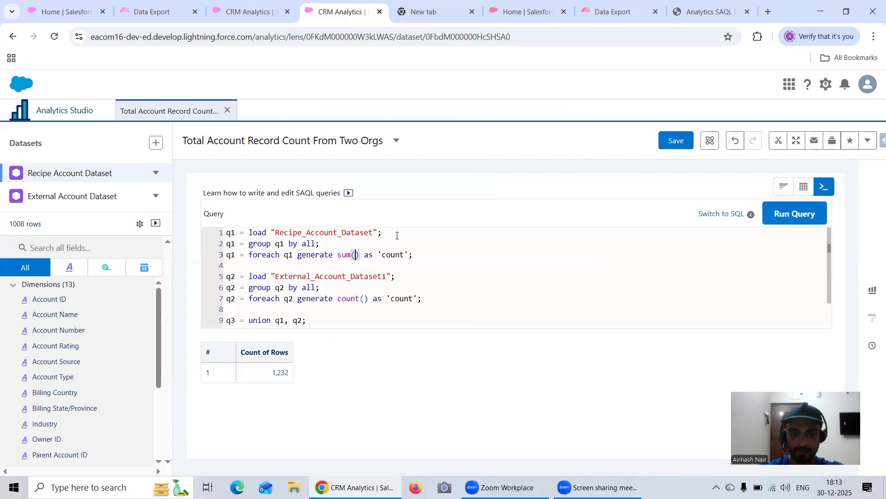
type("Abbu")
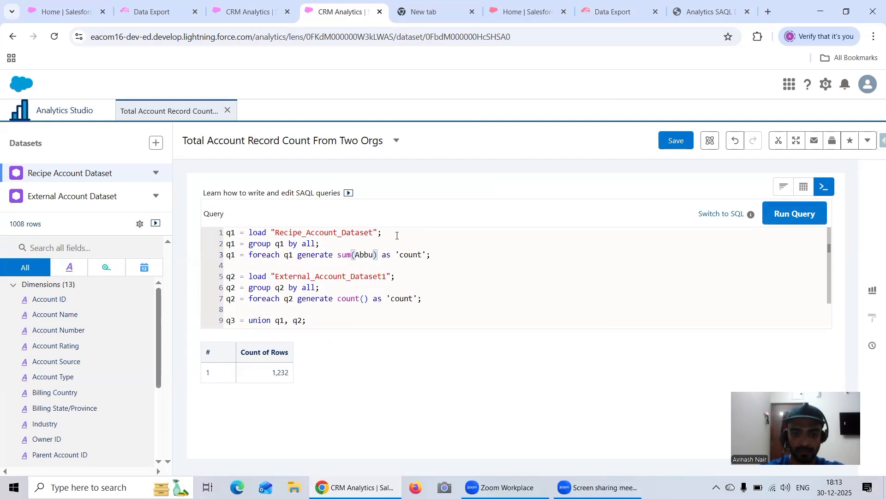
key("BackSpace")
key("BackSpace")
key("BackSpace")
type("nnua")
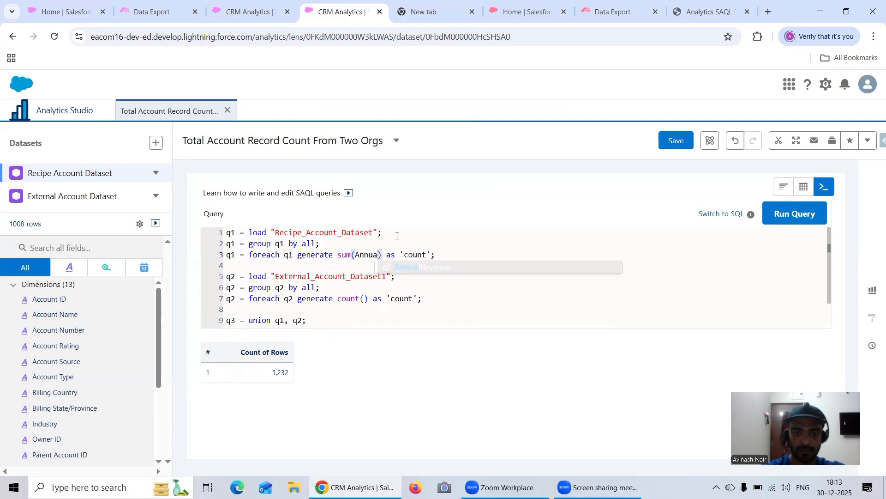
left_click(425, 267)
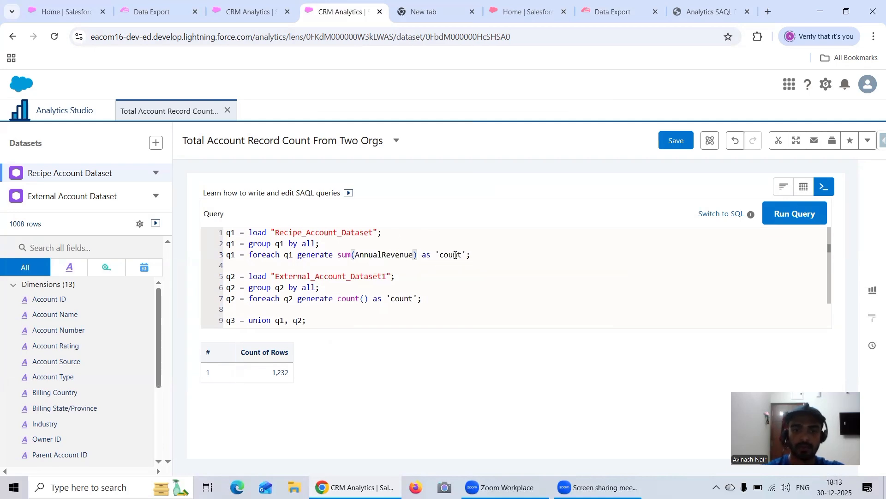
Rename the alias of the q1 aggregate to 'sum'.
left_click(460, 255)
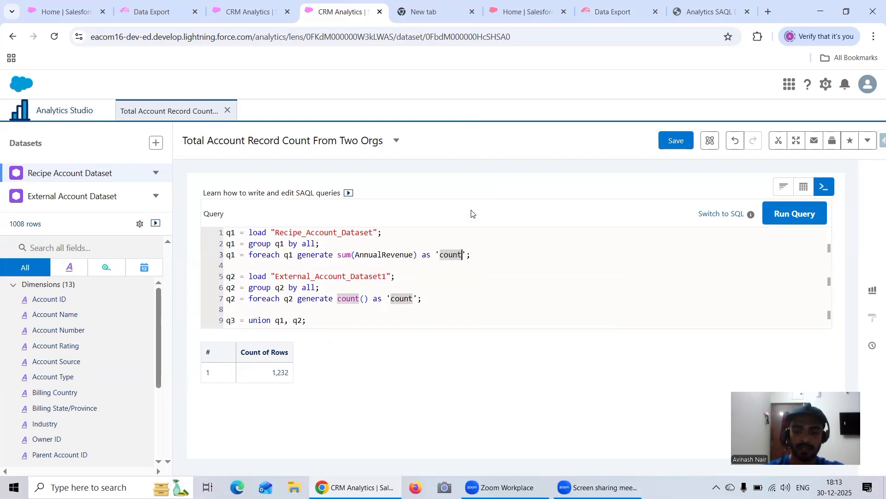
key("BackSpace")
key("BackSpace")
key("BackSpace")
key("BackSpace")
key("BackSpace")
type("sum")
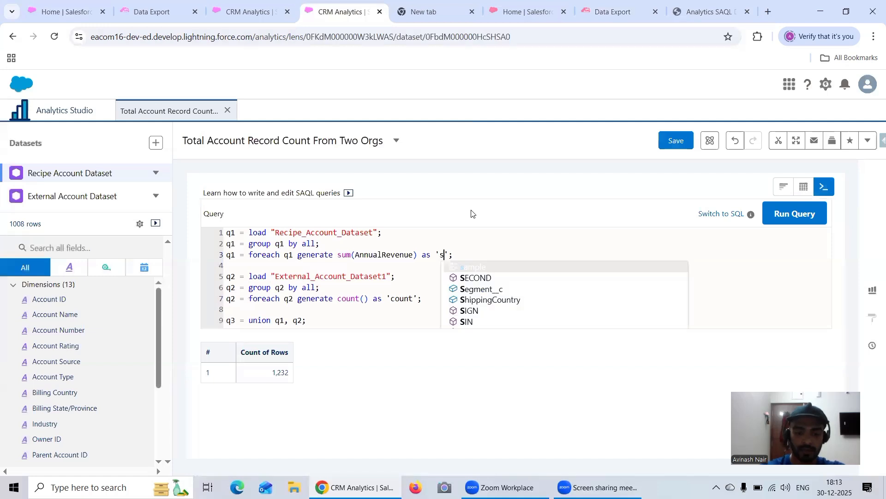
Comment out the q2 and q3 statements, run the query, and compare the sum with the eacom16 Data Export result.
scroll(397, 265, "down", 1)
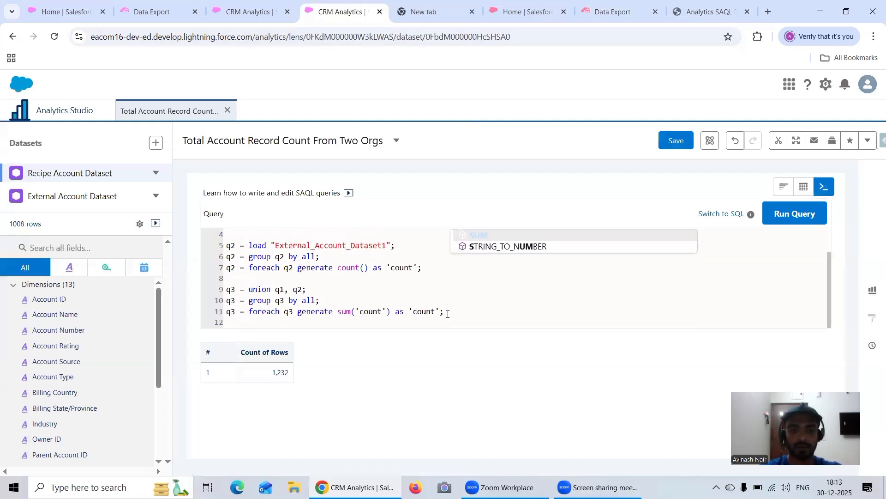
left_click_drag(444, 318, 218, 273)
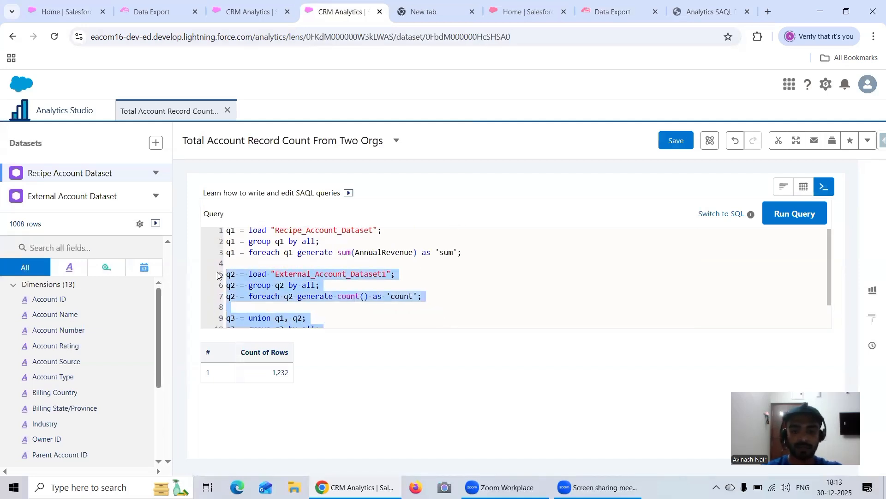
key("ctrl+slash")
left_click(792, 217)
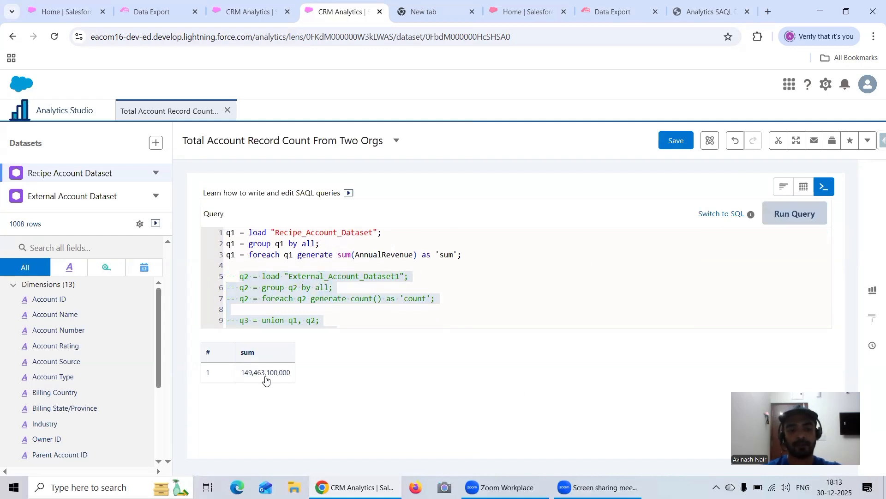
left_click(144, 14)
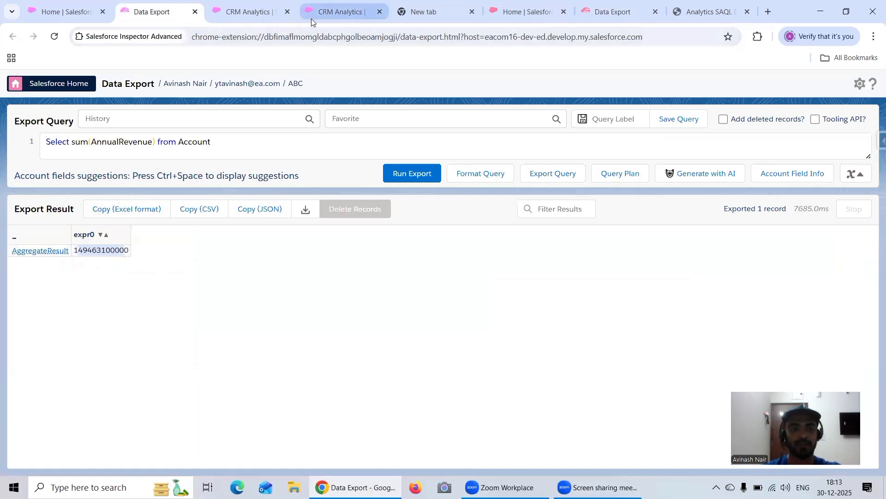
left_click(341, 12)
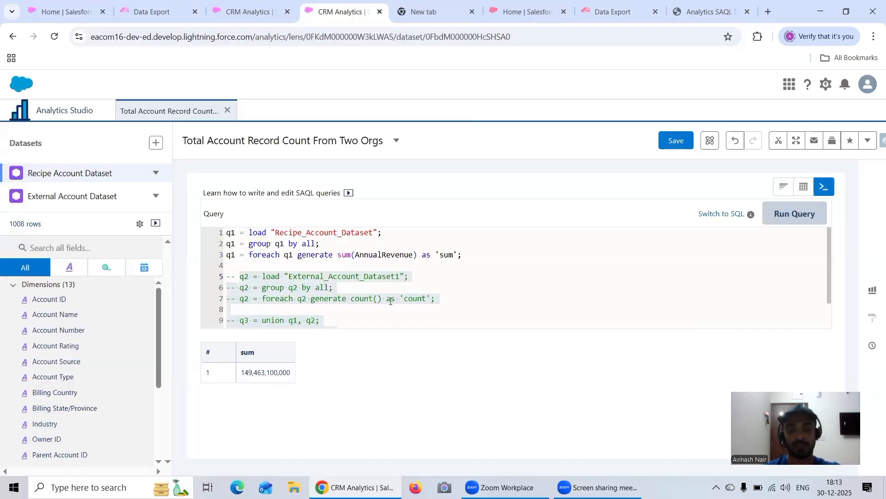
Uncomment the three q2 statements that load and aggregate External_Account_Dataset1.
left_click(452, 297)
left_click_drag(437, 298, 226, 276)
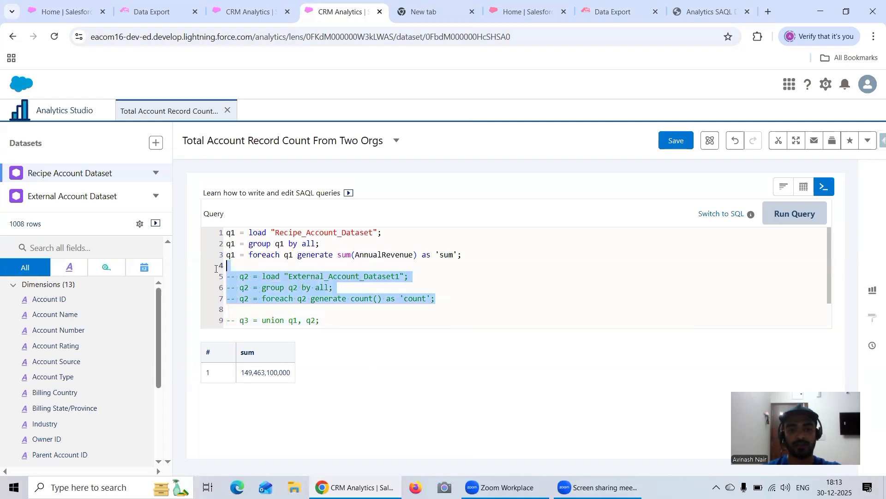
key("ctrl+slash")
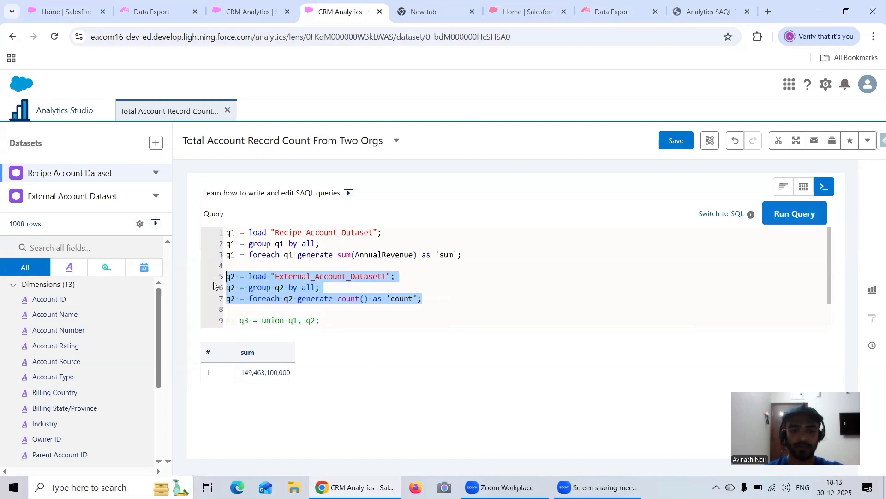
Replace the q2 aggregate with the q1 expression sum(AnnualRevenue) as 'sum' and run the query.
left_click_drag(458, 255, 341, 260)
key("ctrl+c")
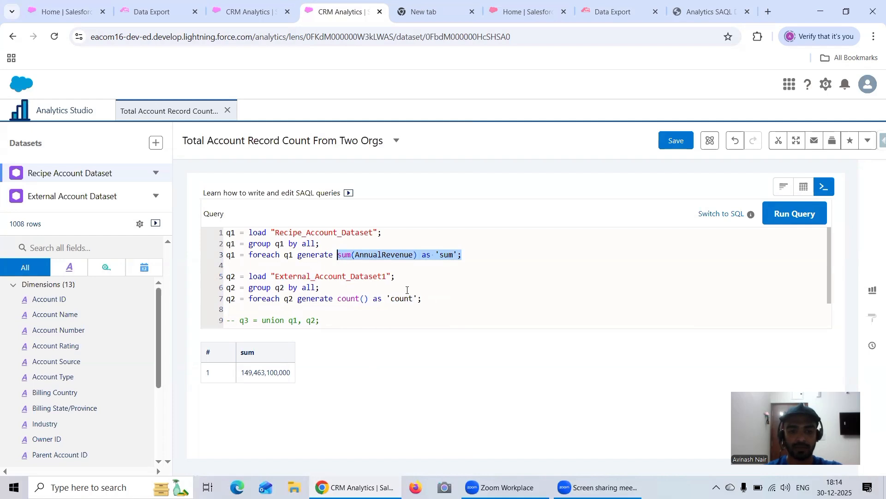
left_click_drag(418, 298, 338, 299)
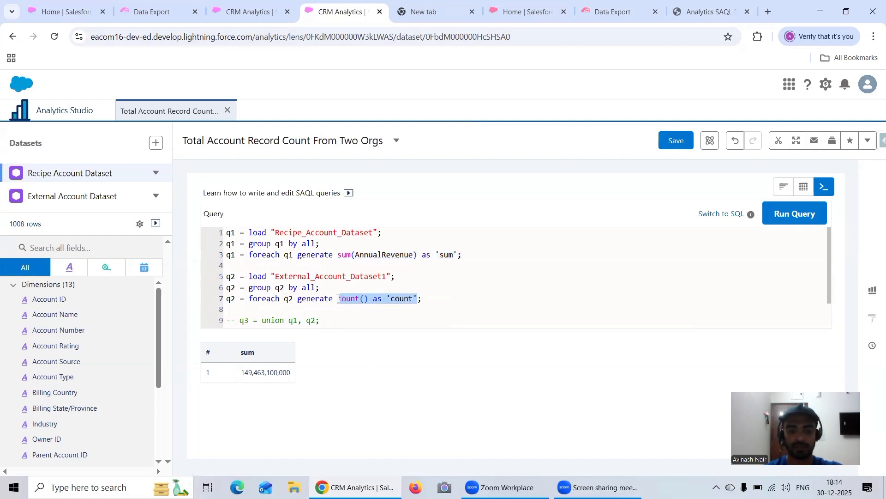
key("ctrl+v")
key("BackSpace")
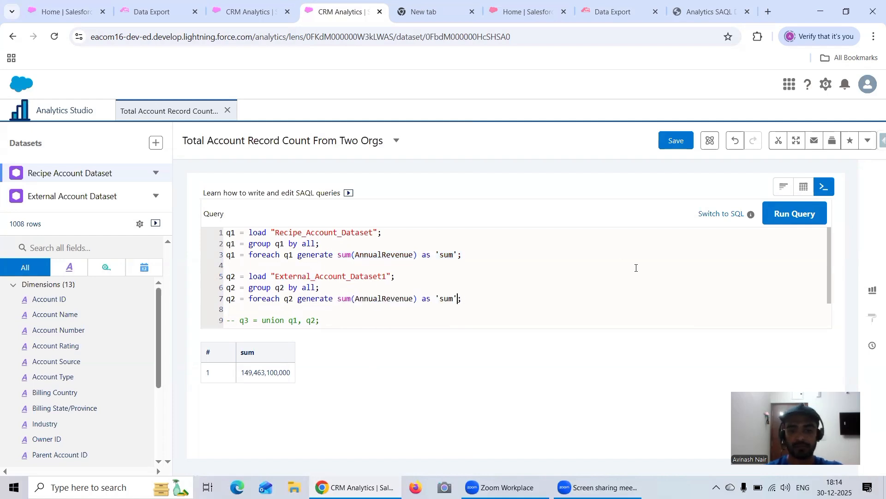
left_click(778, 215)
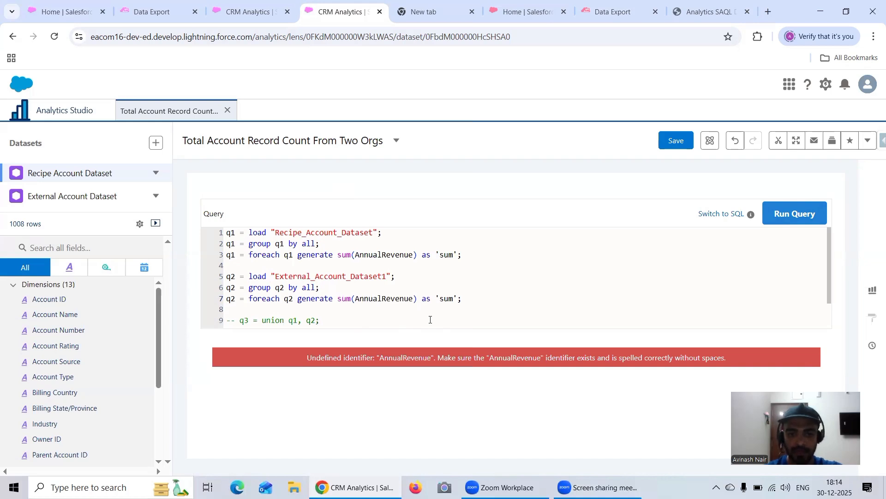
Check the fields of External Account Dataset, and open the Free Session 2 recipe from Data Manager.
left_click(74, 197)
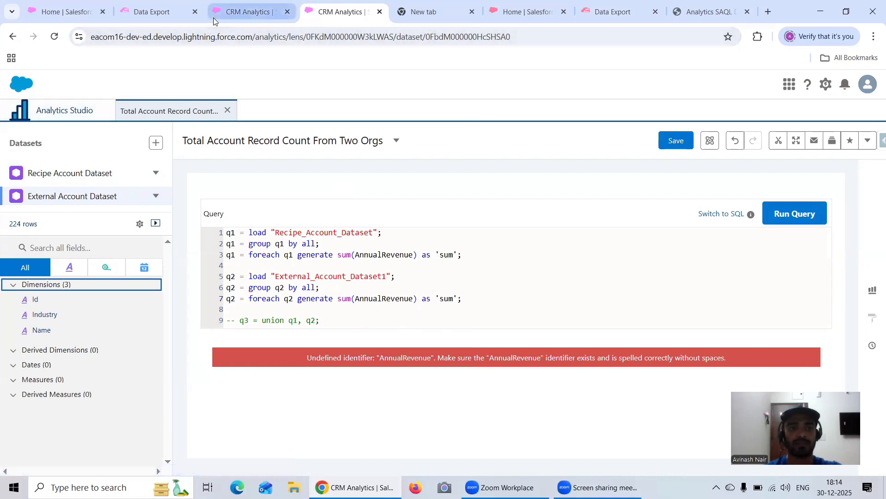
left_click(47, 118)
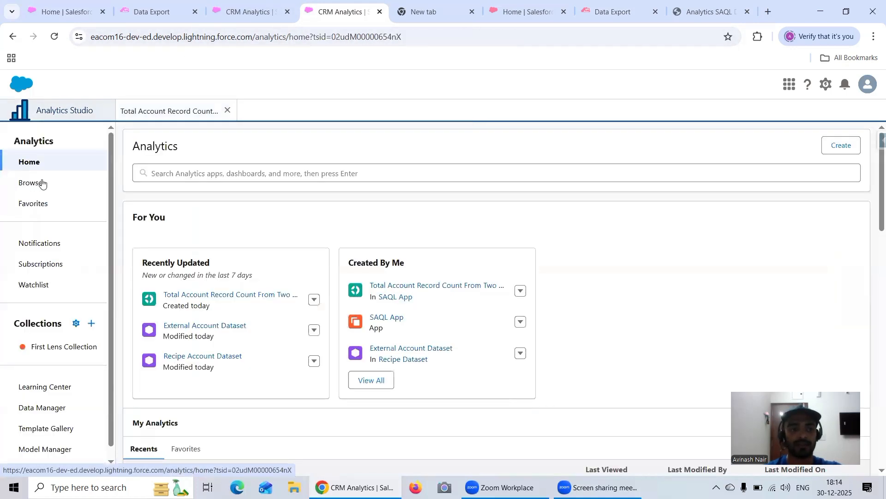
left_click(46, 408)
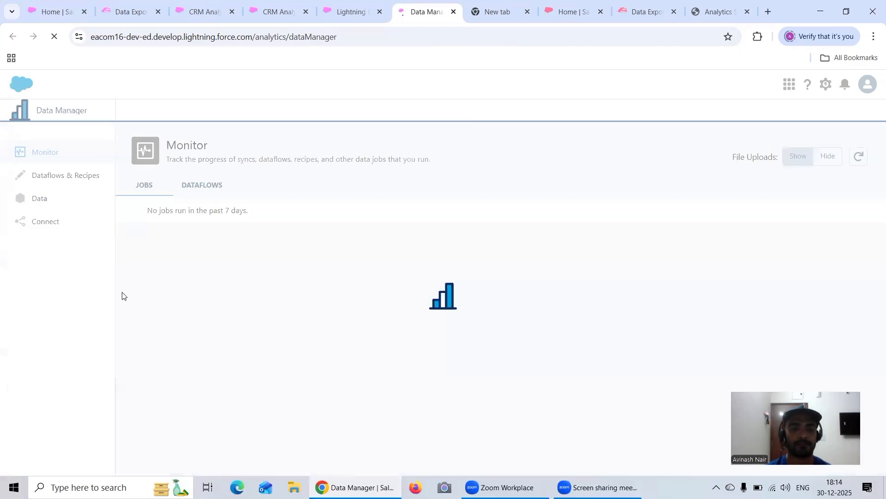
left_click(88, 180)
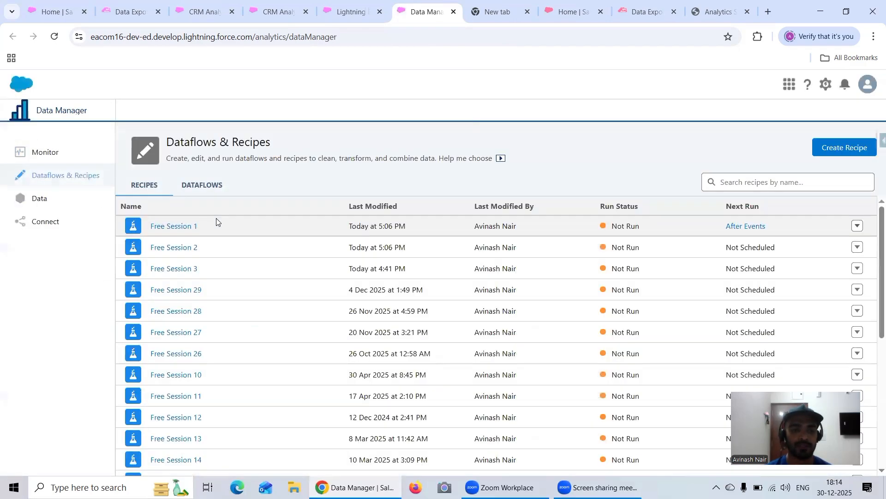
left_click(192, 248)
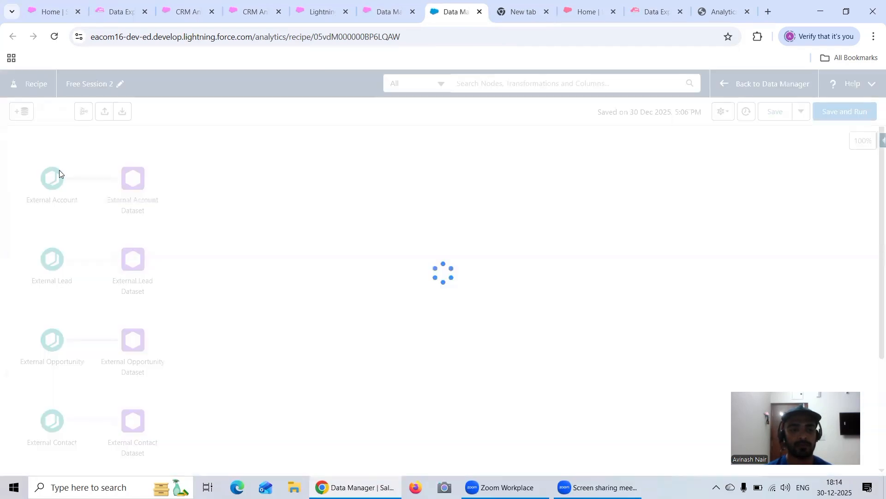
Search the External Account input node's available columns for Ann, and close the column selection without changes.
left_click(49, 184)
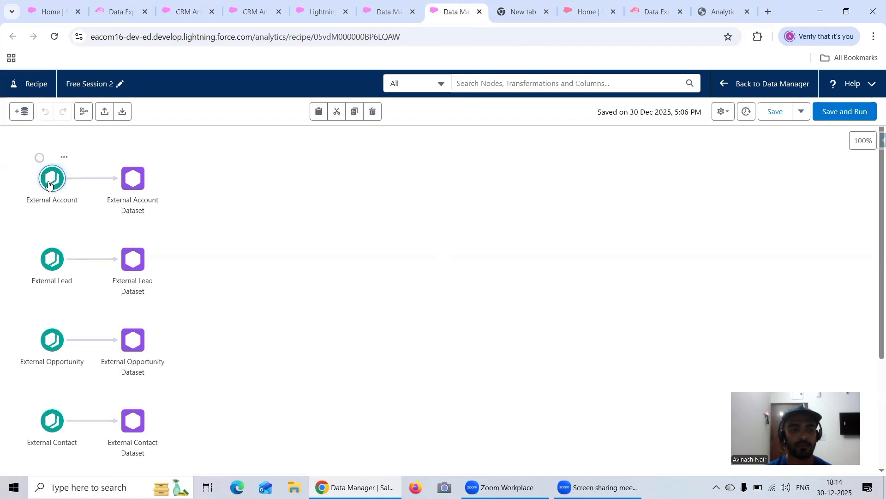
left_click(86, 384)
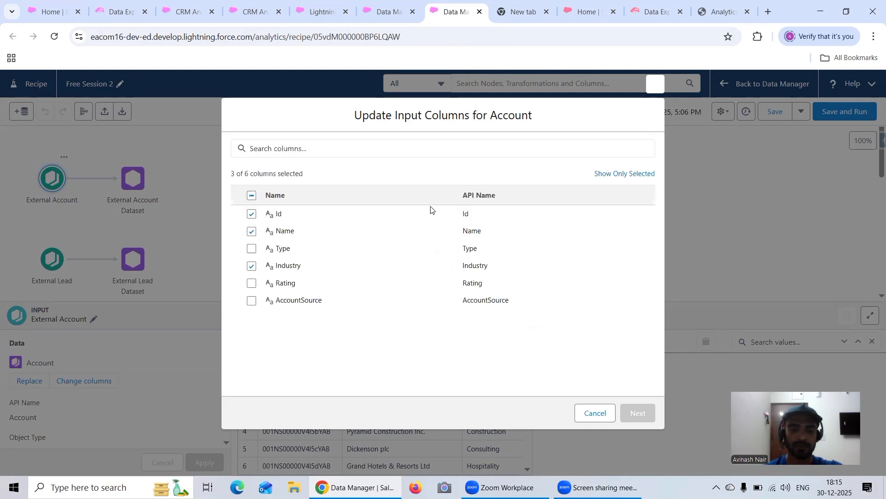
left_click(314, 153)
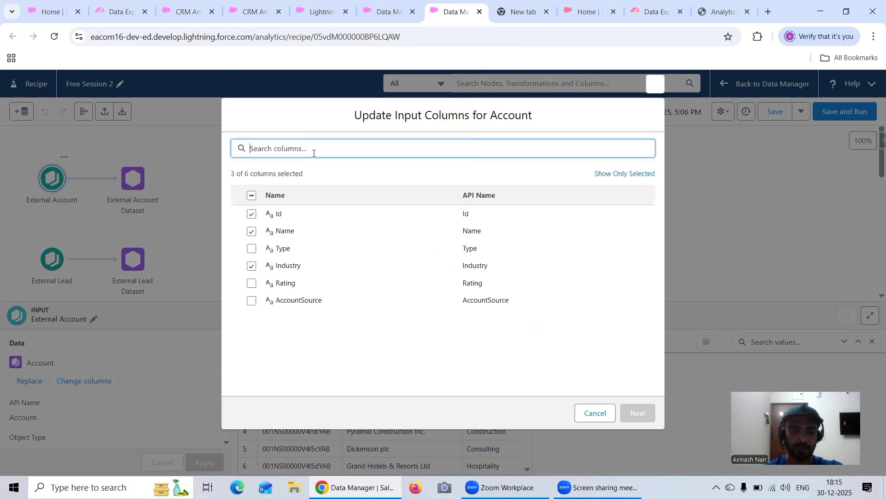
type("Ann")
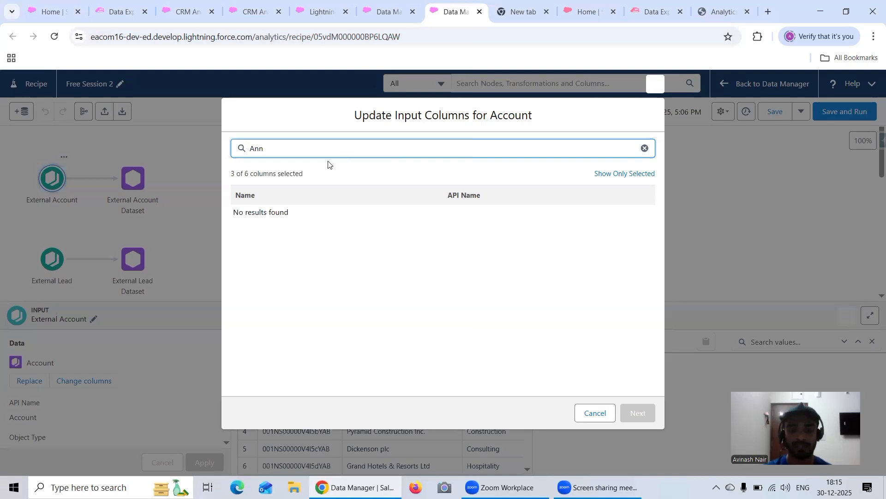
key("BackSpace")
key("BackSpace")
key("BackSpace")
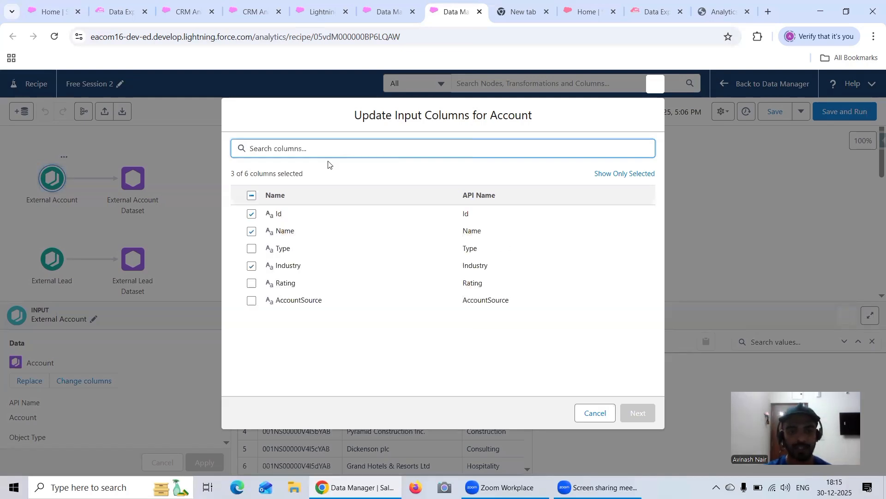
key("Escape")
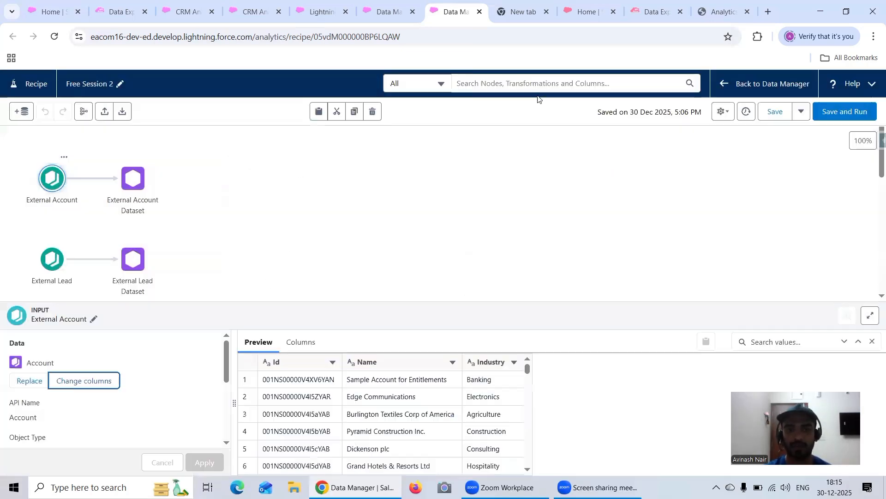
Open the field selection of the Account object under the Salesforce External connection in Data Manager.
left_click(359, 17)
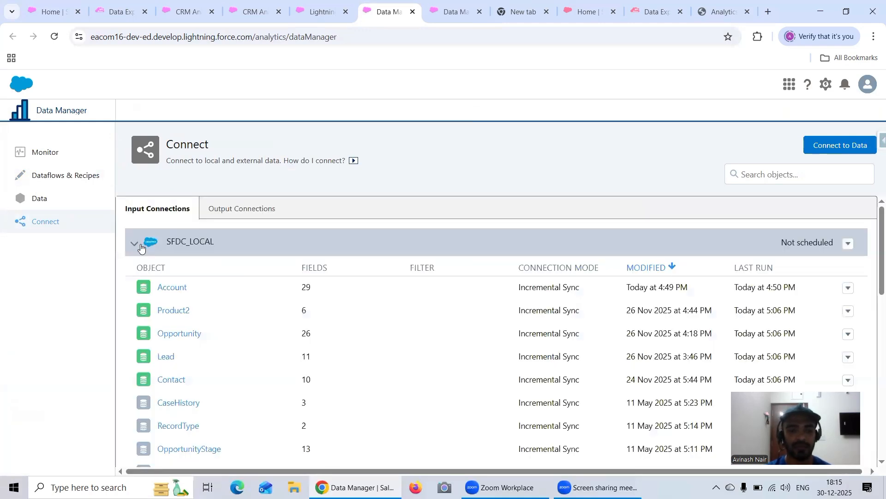
left_click(134, 245)
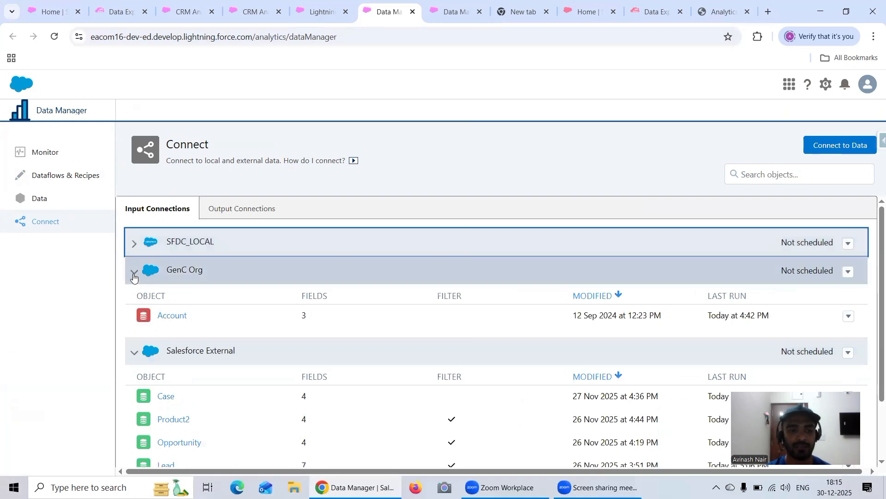
left_click(135, 272)
scroll(274, 293, "down", 1)
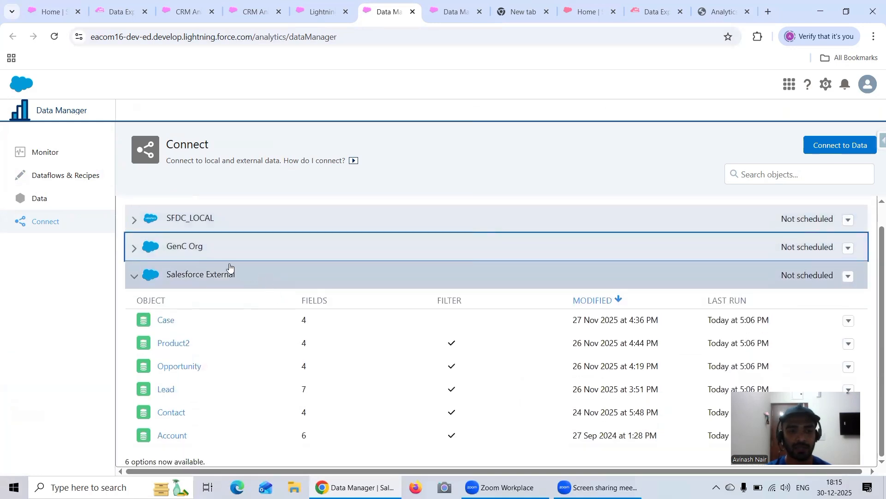
left_click(175, 439)
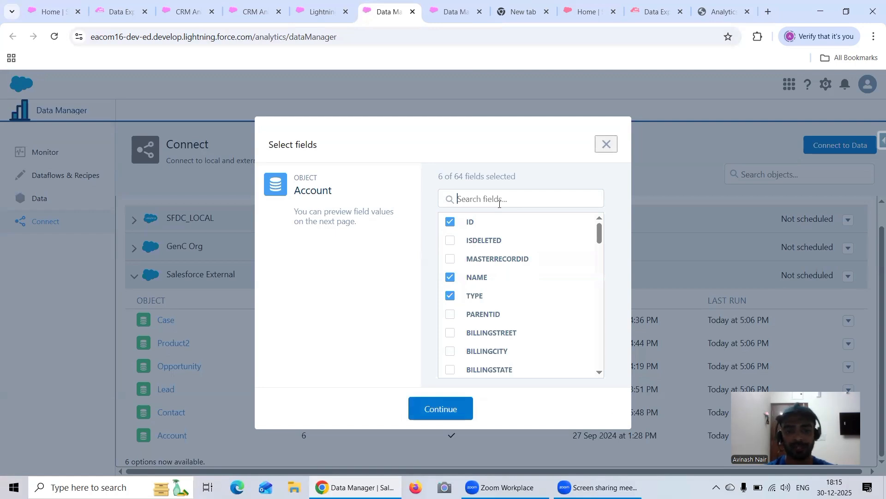
Add the ANNUALREVENUE field to the Account object's selected fields, continue to the source data preview, and save the selection.
type("Ann")
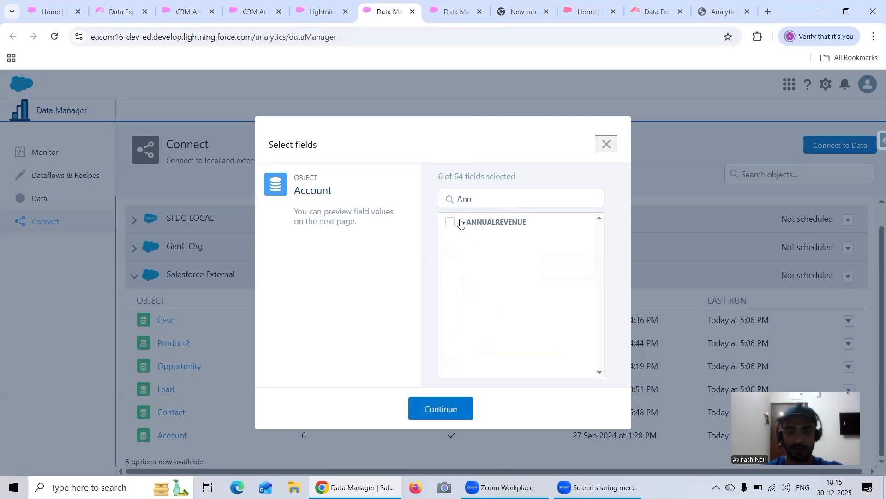
left_click(450, 221)
left_click(441, 409)
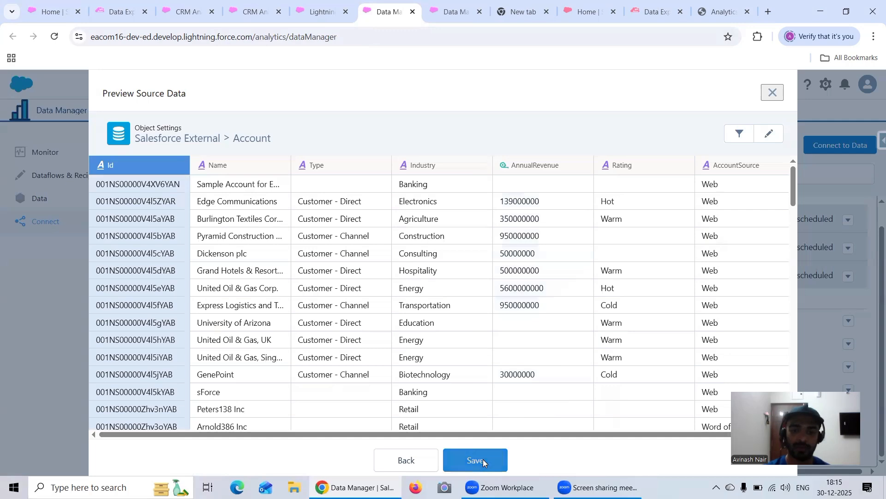
left_click(483, 459)
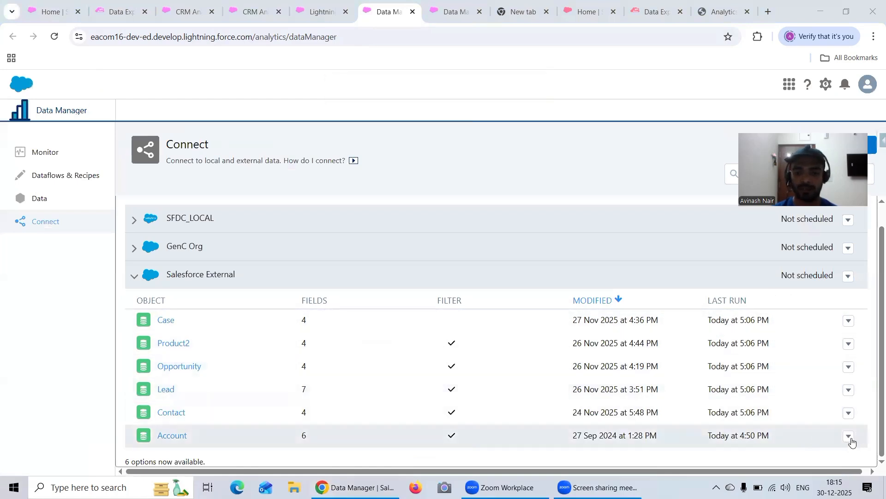
Run a data sync for the Account object under the Salesforce External connection.
left_click(850, 437)
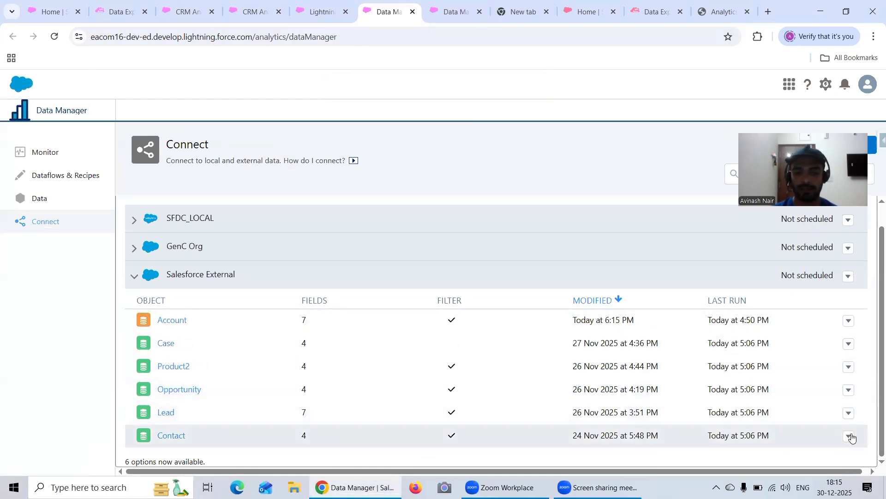
left_click(850, 436)
left_click(849, 321)
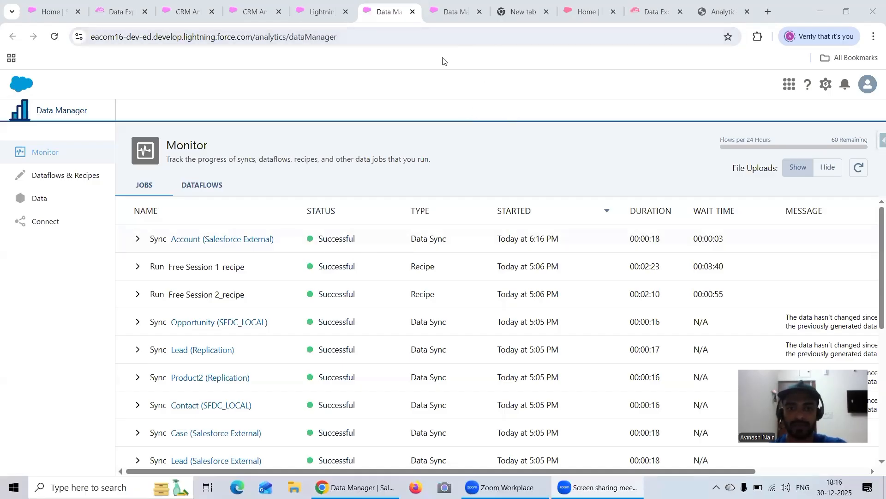
Add the AnnualRevenue column to the External Account input node in the Free Session 2 recipe.
left_click(457, 11)
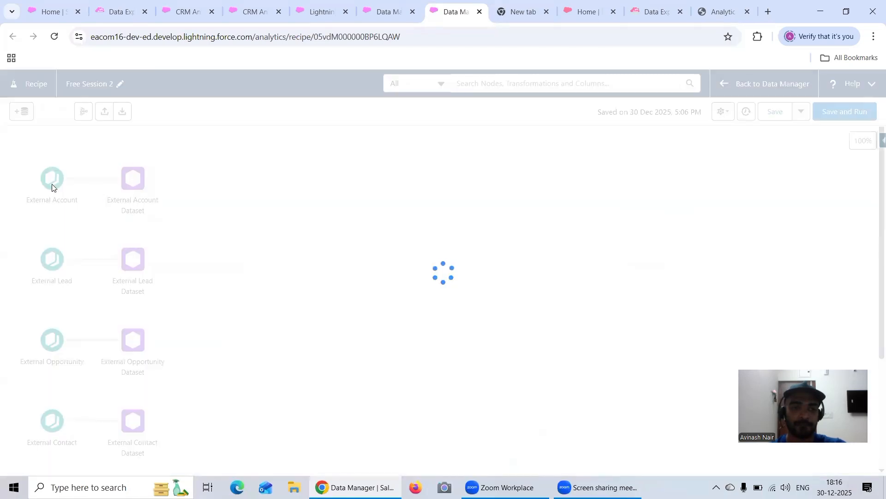
left_click(52, 187)
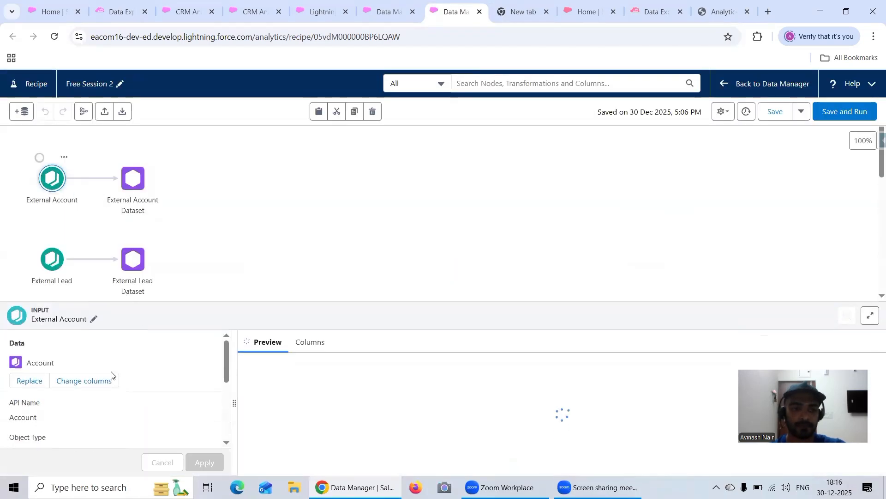
left_click(109, 380)
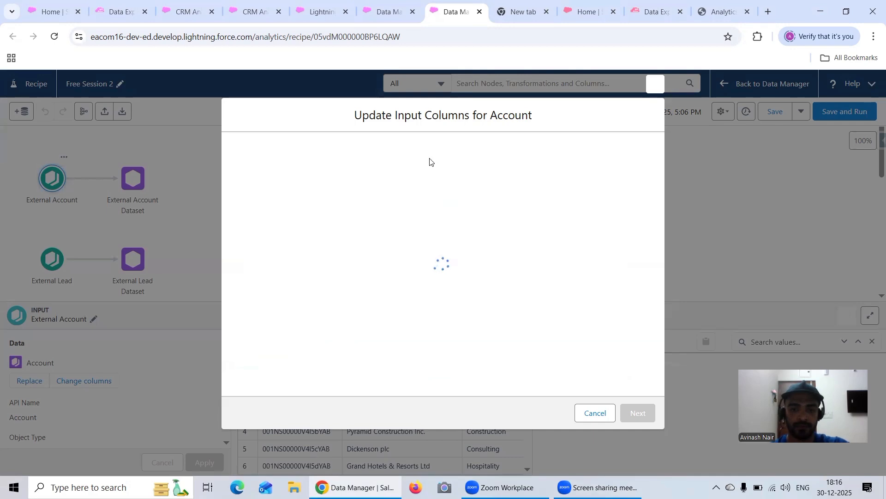
left_click(326, 146)
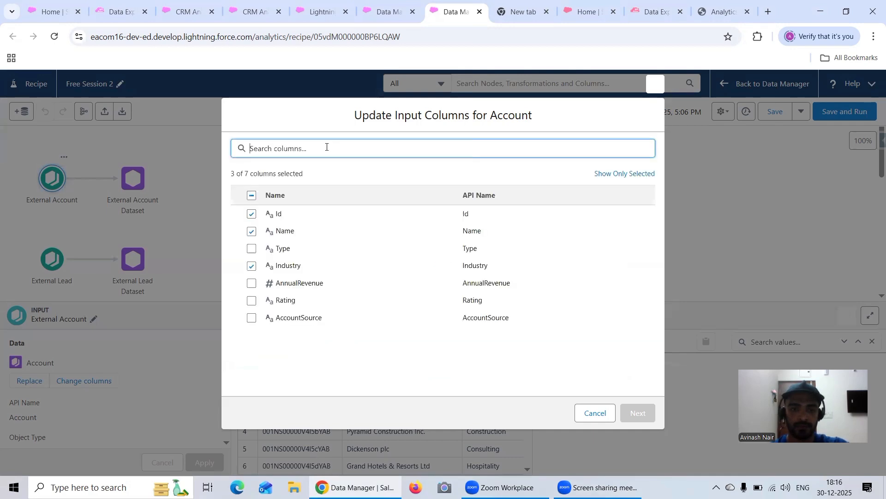
left_click(252, 283)
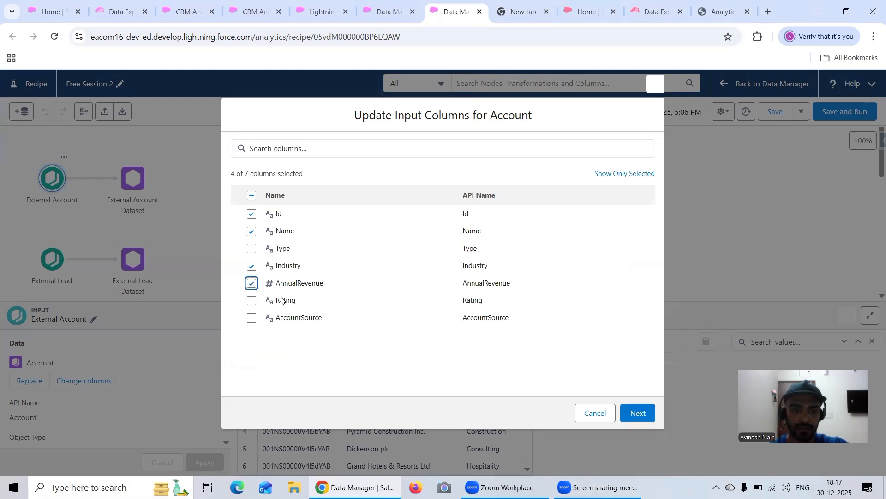
left_click(637, 412)
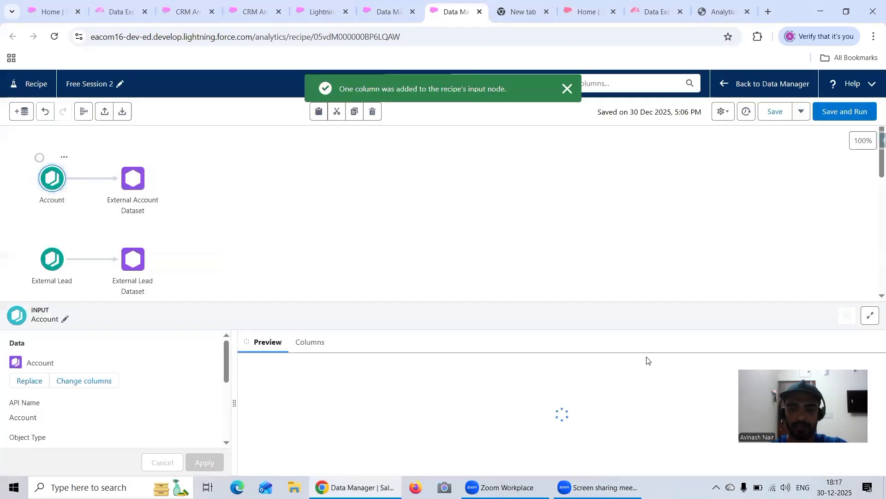
Save and run the Free Session 2 recipe, and refresh the Data Manager job monitor to track its run.
left_click(832, 113)
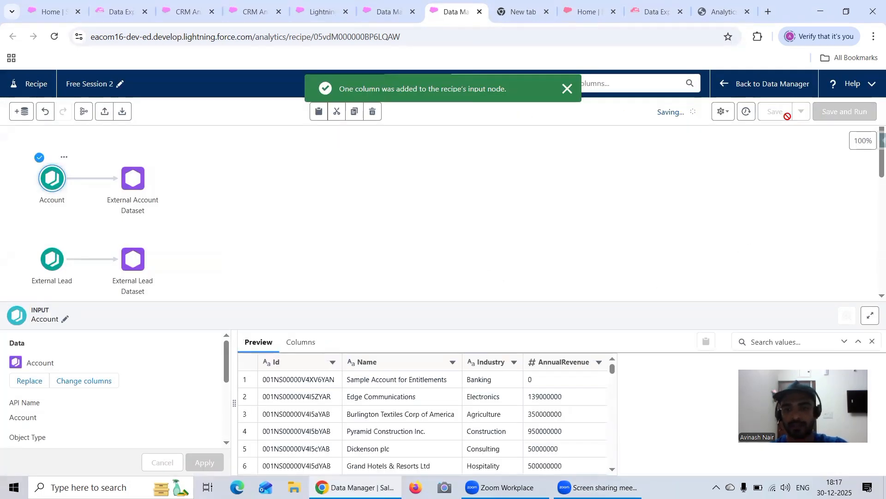
left_click(393, 14)
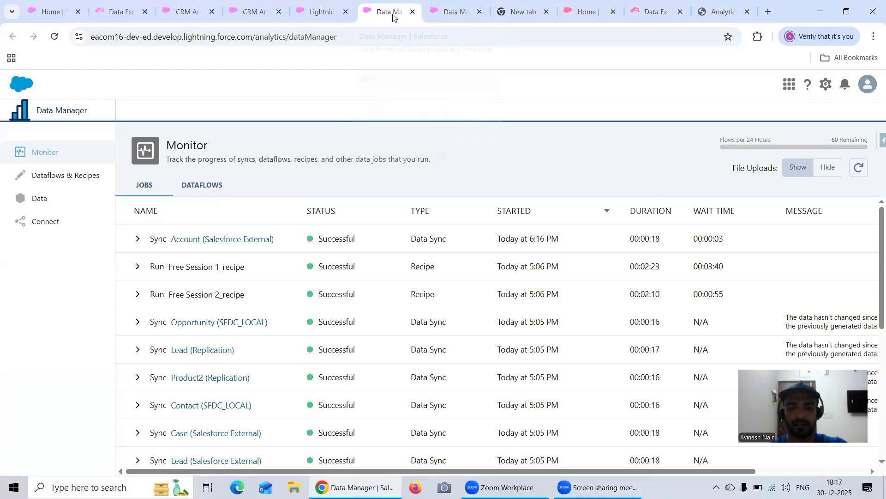
left_click(860, 168)
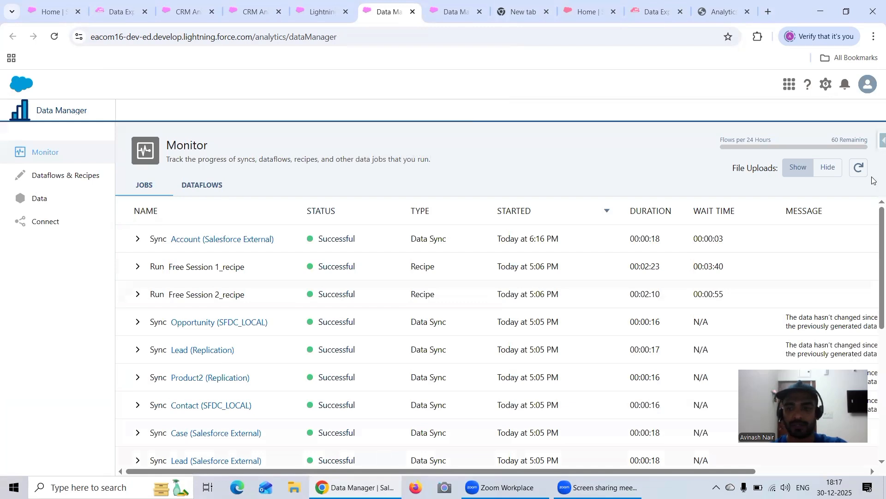
left_click(857, 169)
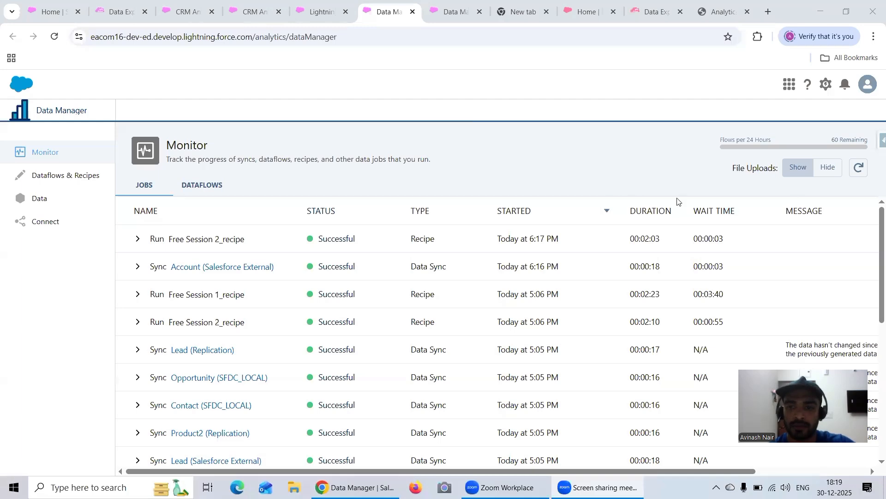
left_click(858, 169)
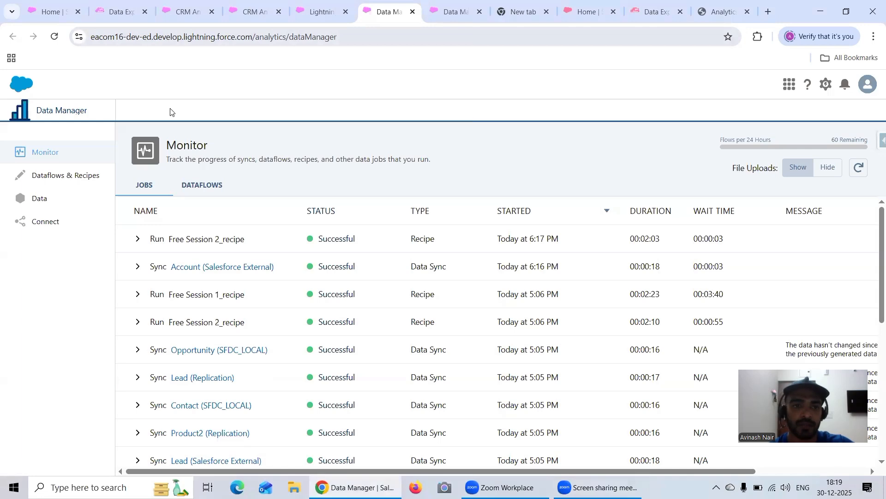
Copy the whole SAQL query in the Total Account Record Count From Two Orgs lens, reload the lens, and switch to query mode.
key("ctrl+shift+Tab")
key("ctrl+shift+Tab")
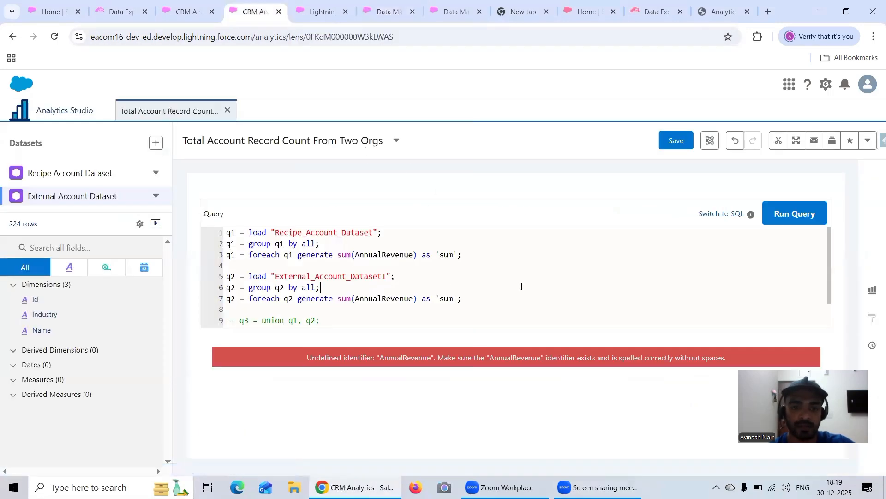
key("ctrl+a")
key("ctrl+c")
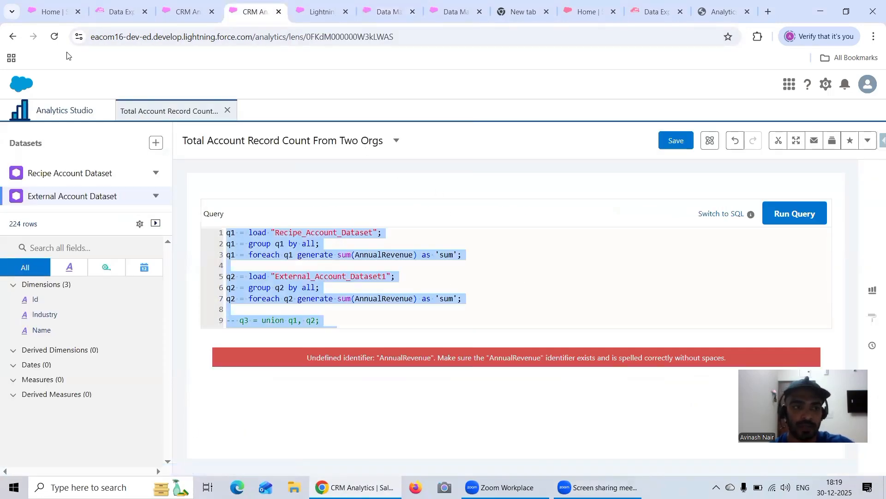
left_click(54, 36)
left_click(501, 113)
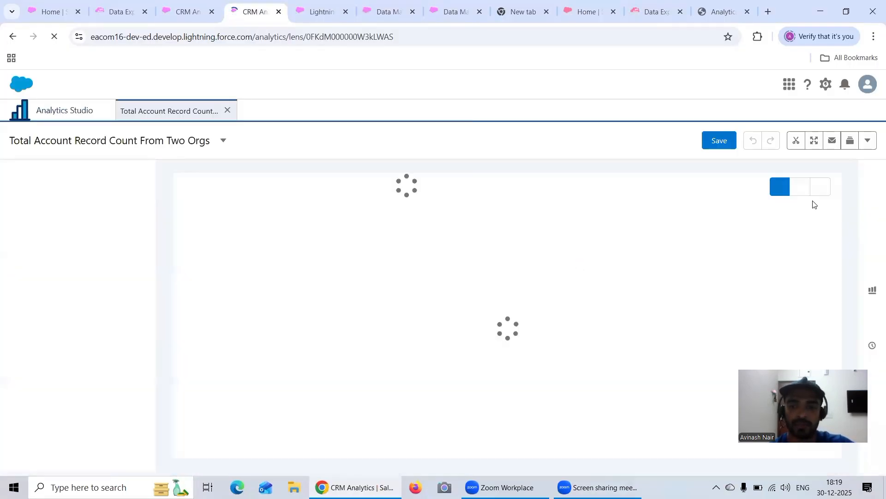
left_click(819, 190)
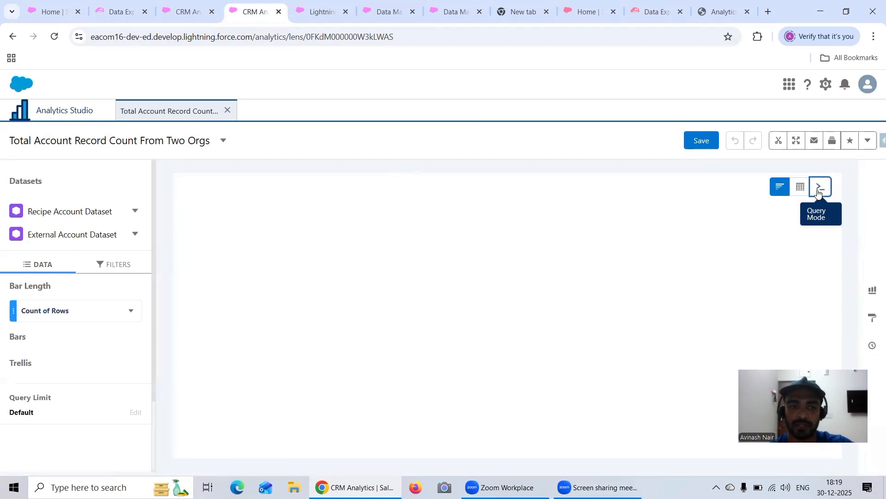
Replace the lens query with the copied SAQL, run it, and compare the q2 sum with the ABC org's Data Export result.
left_click(431, 272)
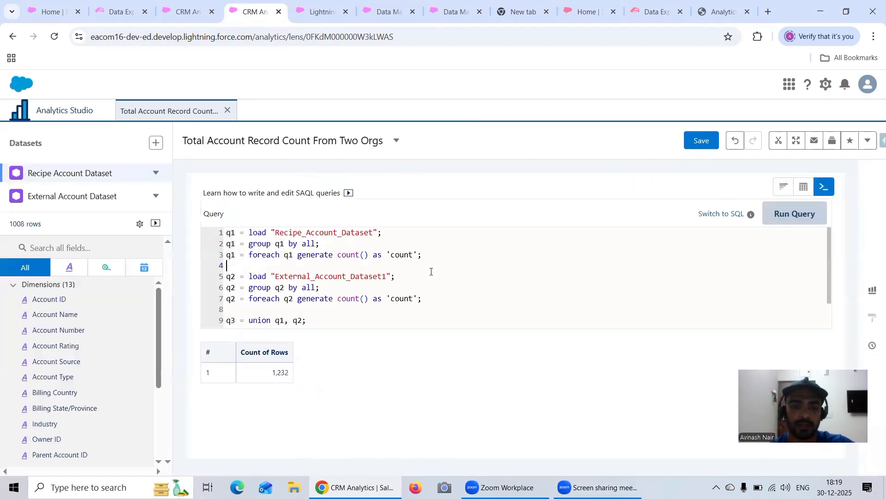
key("ctrl+a")
key("ctrl+v")
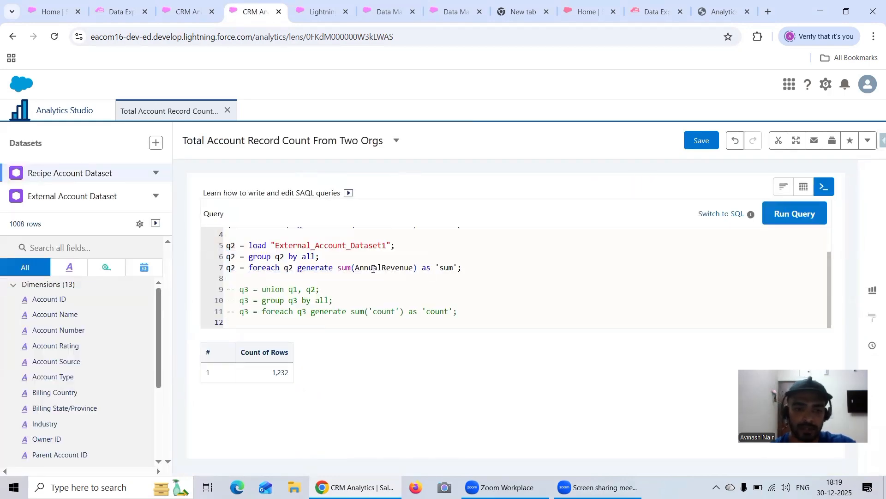
left_click(794, 214)
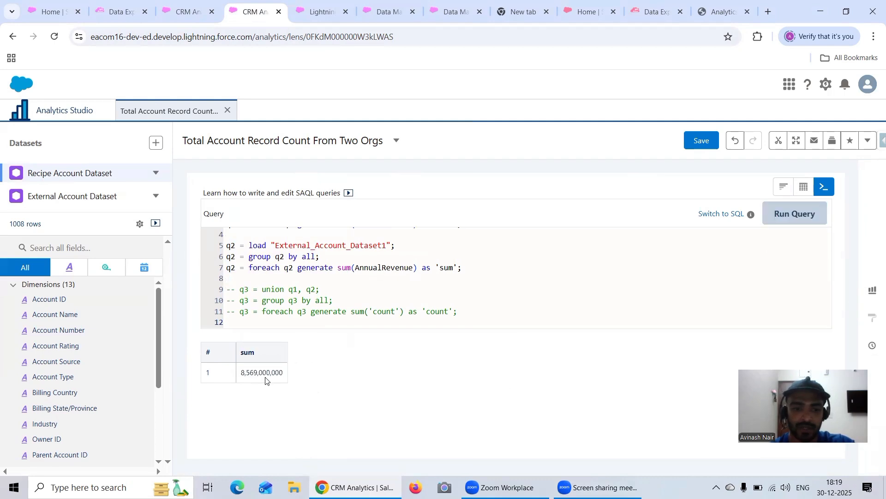
left_click(668, 19)
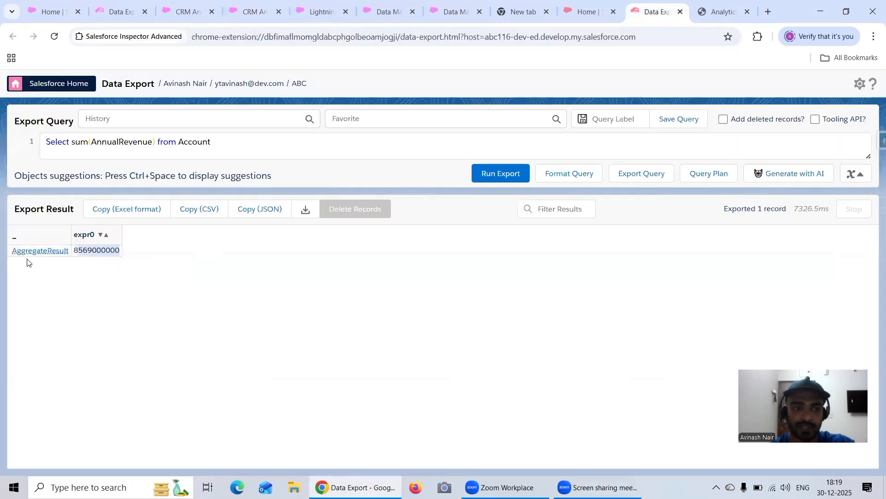
Uncomment the line q3 = union q1, q2; in the lens query and run the query.
left_click(244, 12)
left_click_drag(333, 289, 193, 291)
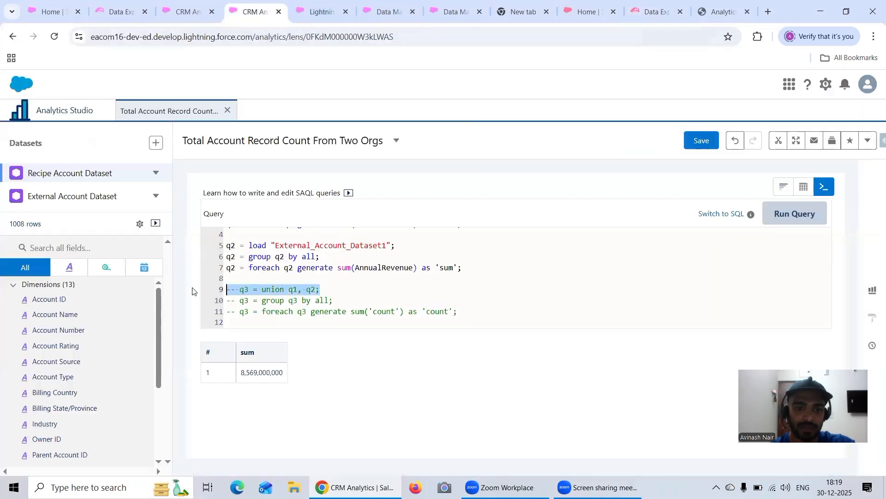
key("ctrl+/")
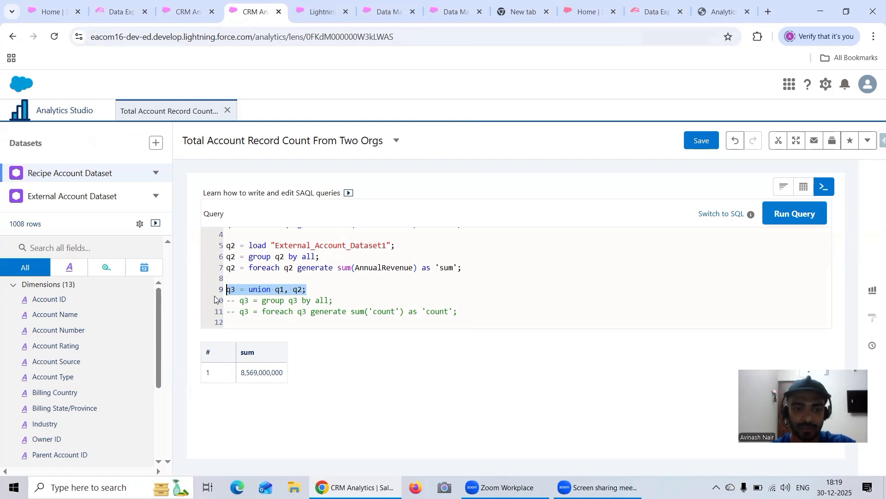
left_click(241, 276)
scroll(241, 276, "up", 1)
type("'sum")
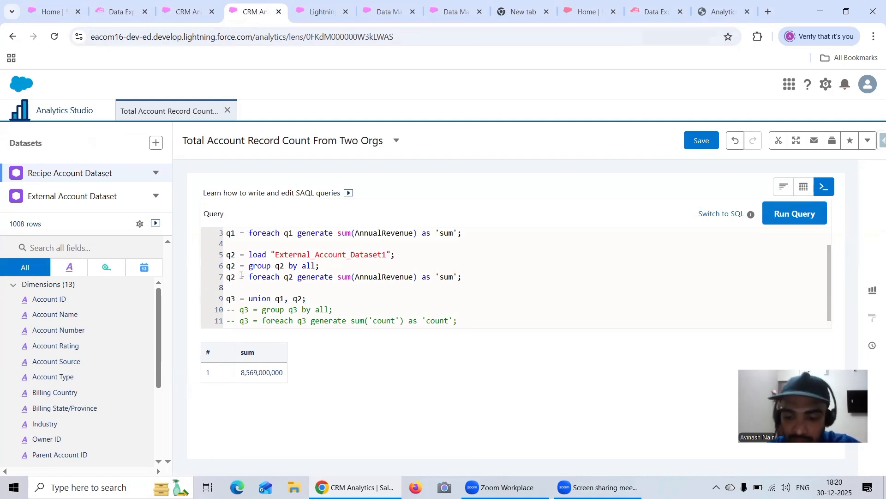
type("/")
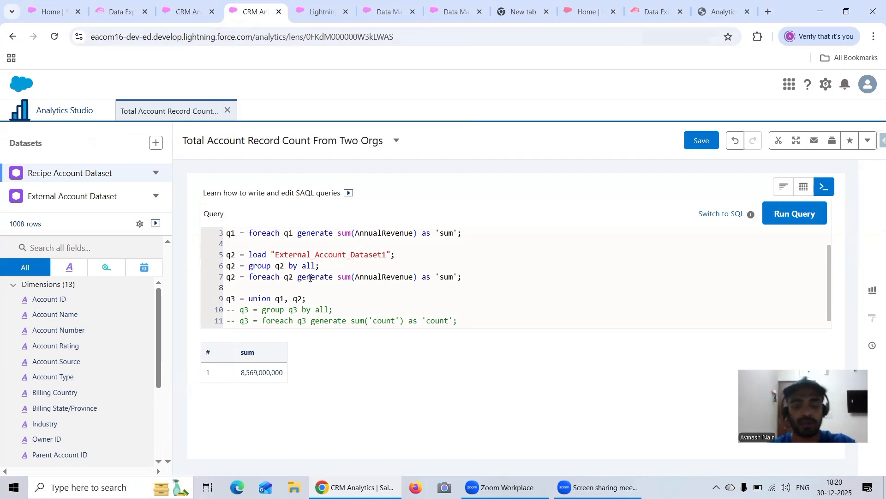
scroll(310, 278, "down", 1)
left_click(770, 218)
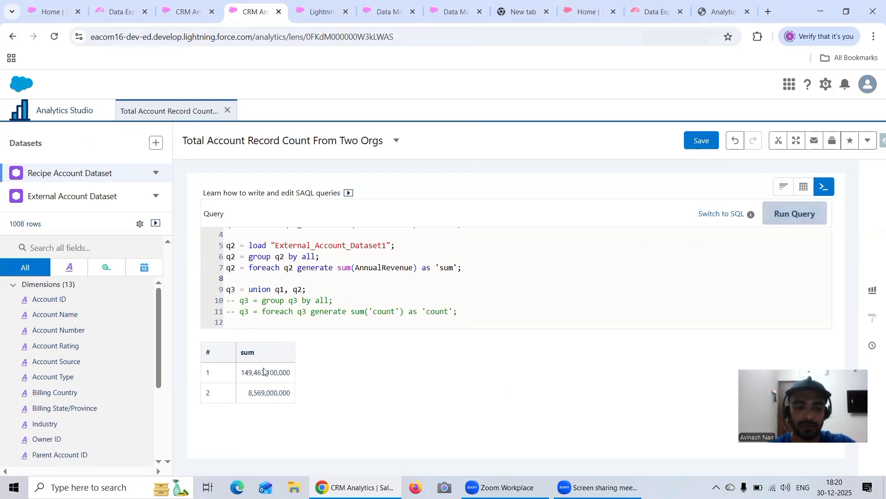
Uncomment the q3 group and foreach lines, and set the field summed in the q3 foreach to 'sum'.
left_click_drag(341, 300, 222, 303)
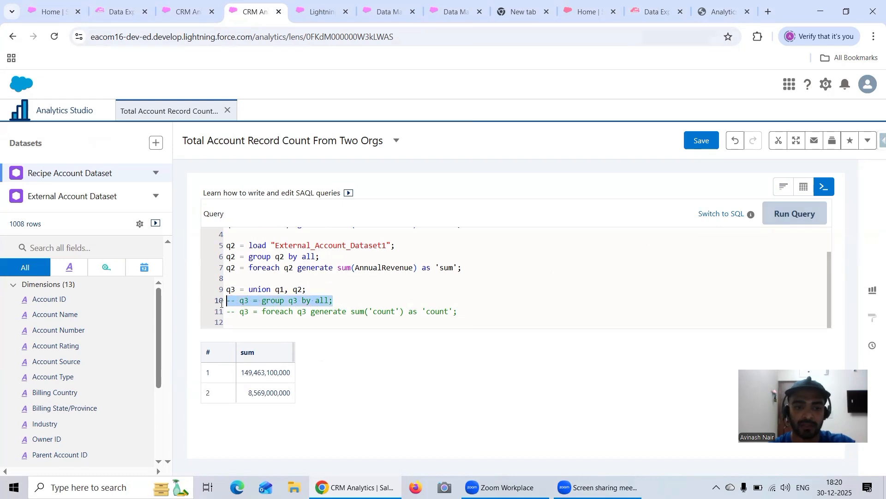
key("ctrl+/")
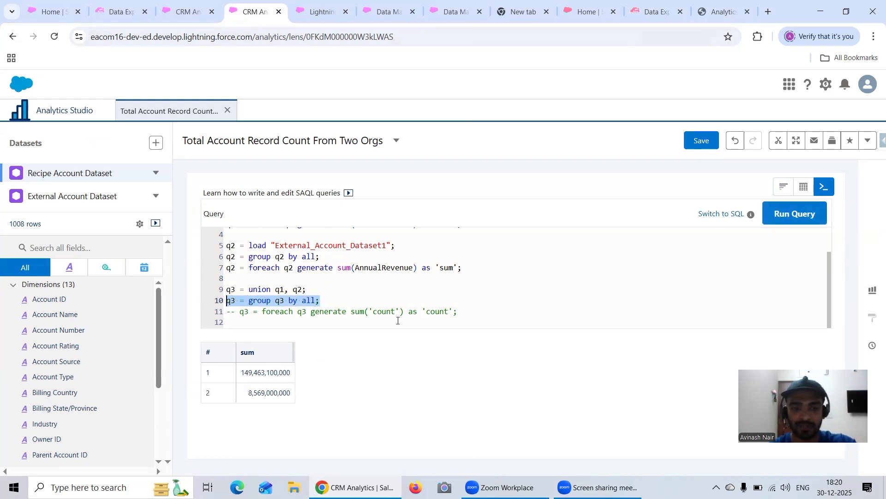
left_click(239, 313)
key("ctrl+/")
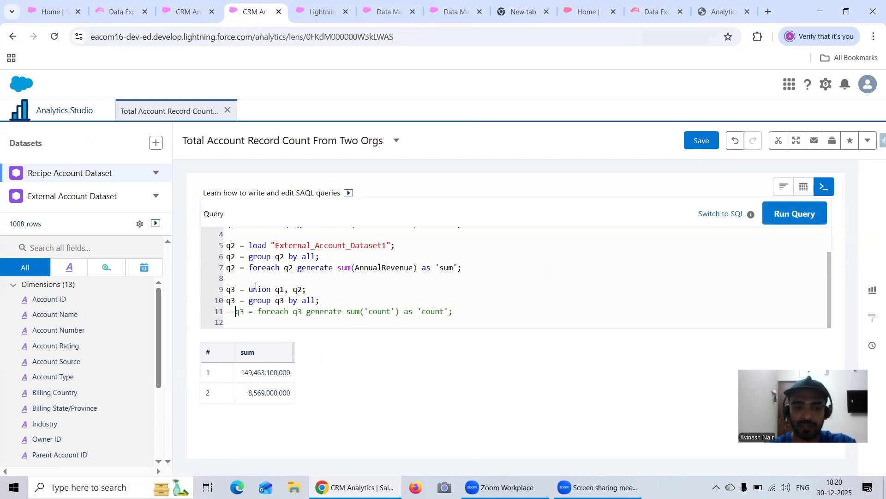
double_click(373, 311)
type("sum")
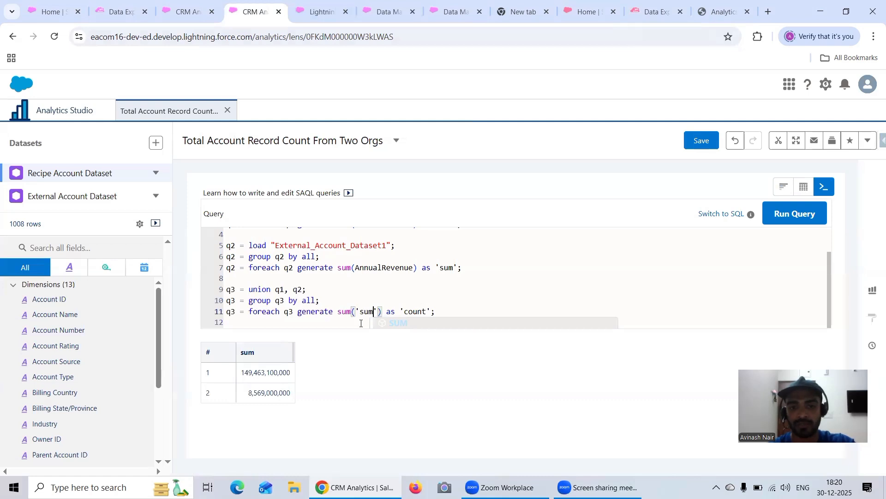
scroll(438, 294, "up", 1)
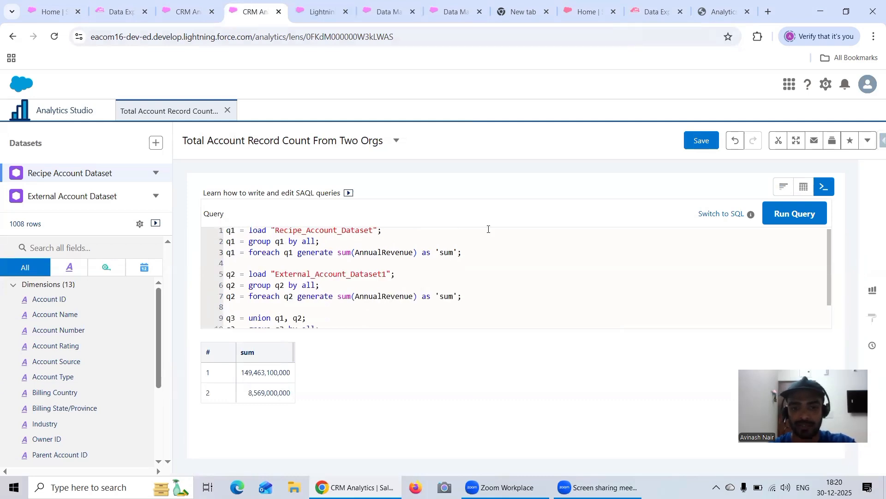
key("Left")
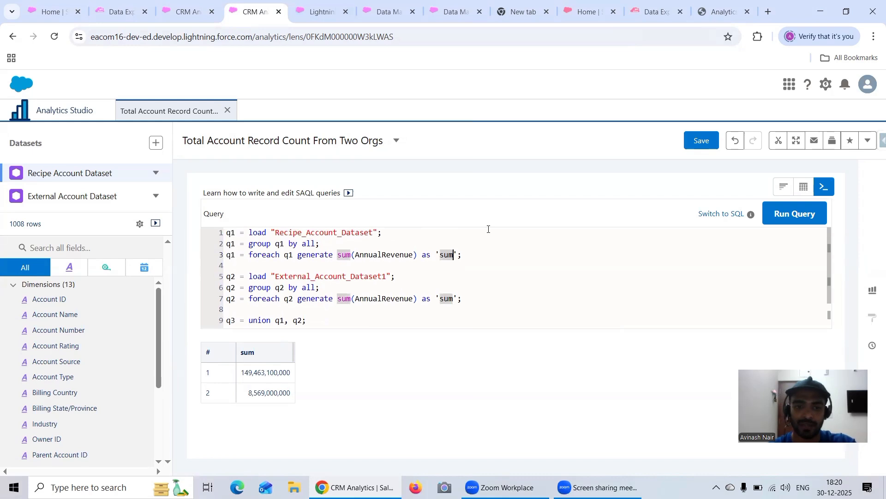
key("BackSpace")
key("BackSpace")
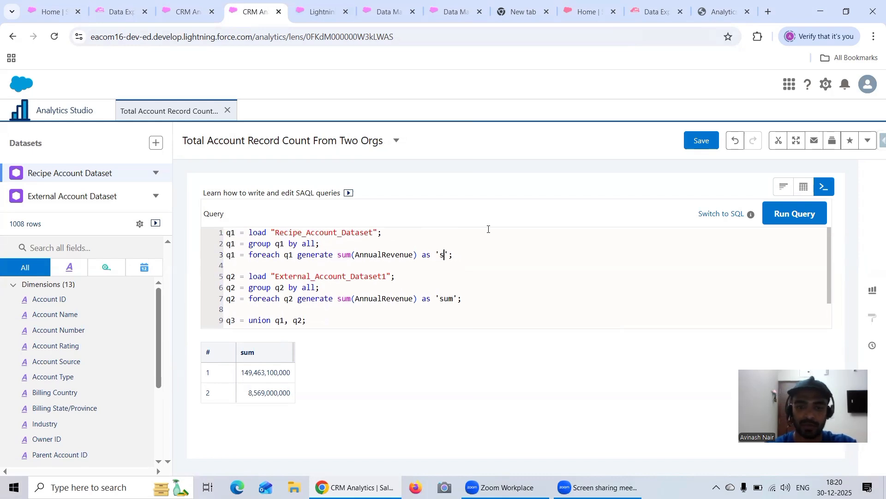
type("Tot")
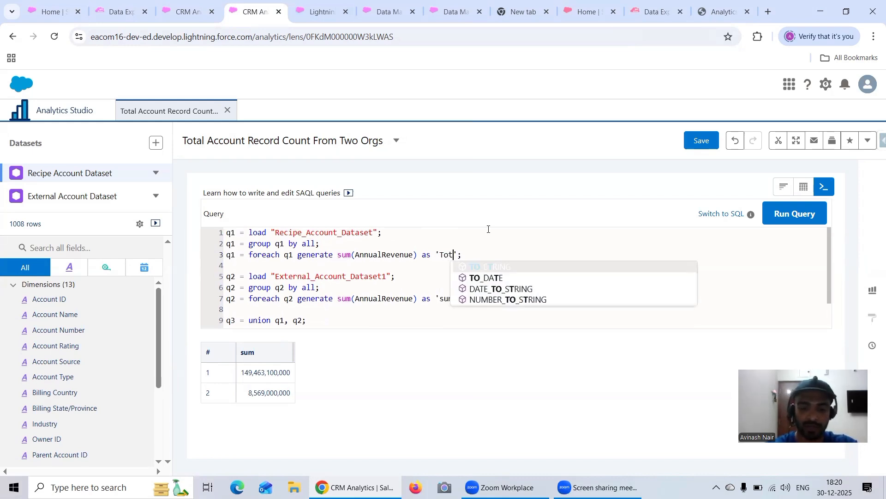
key("ctrl+z")
key("ctrl+z")
Rename the q3 foreach output alias to 'Total Sum of Annual Revenue' and run the query.
scroll(493, 250, "down", 1)
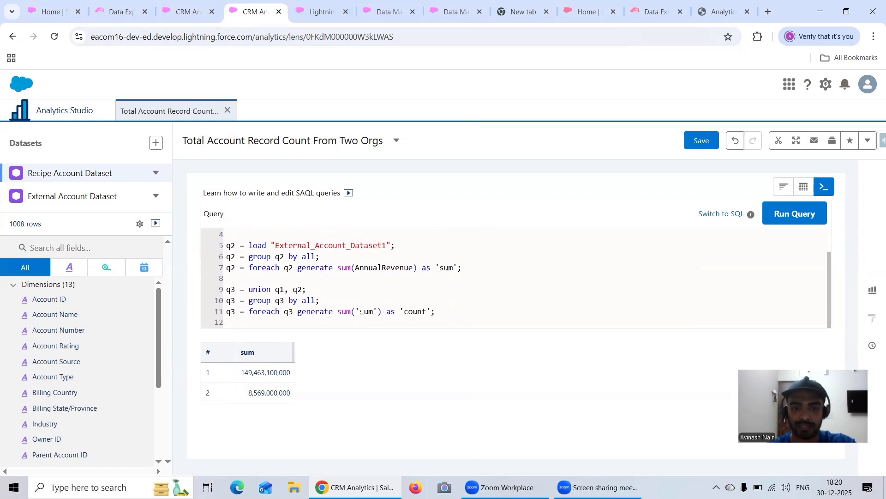
double_click(427, 312)
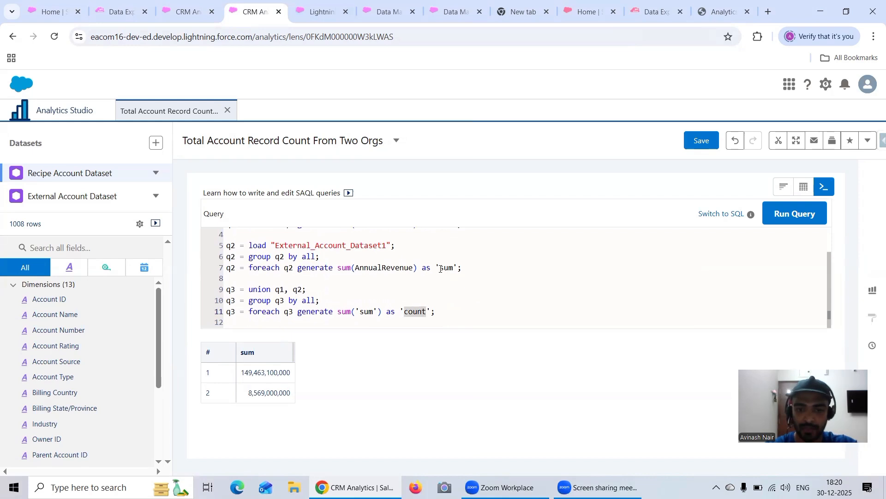
key("BackSpace")
key("BackSpace")
key("BackSpace")
key("BackSpace")
key("BackSpace")
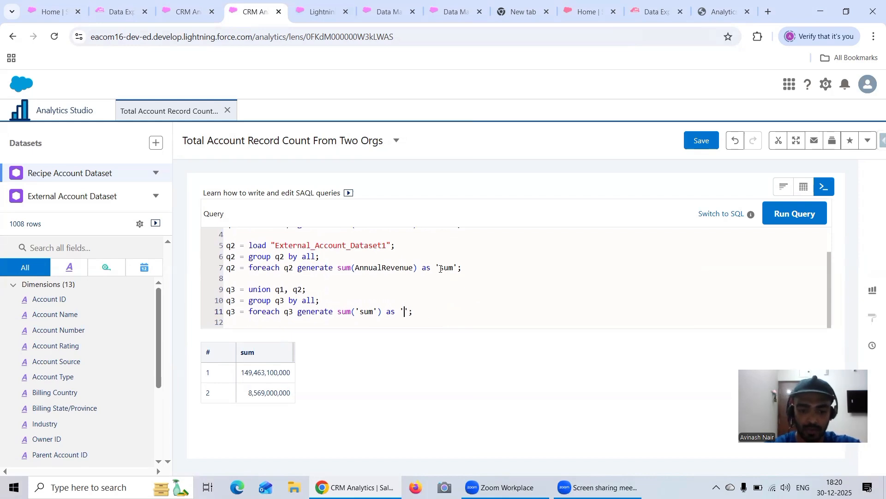
type("Total Sum ")
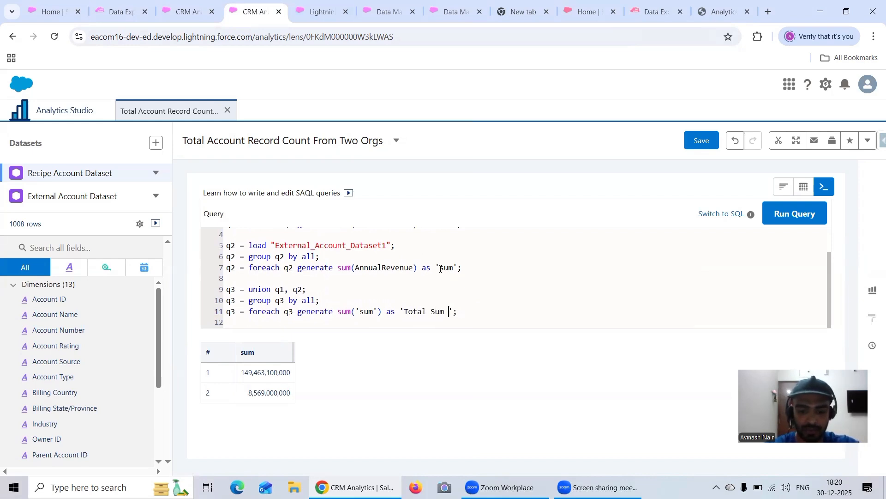
type("of Annual ")
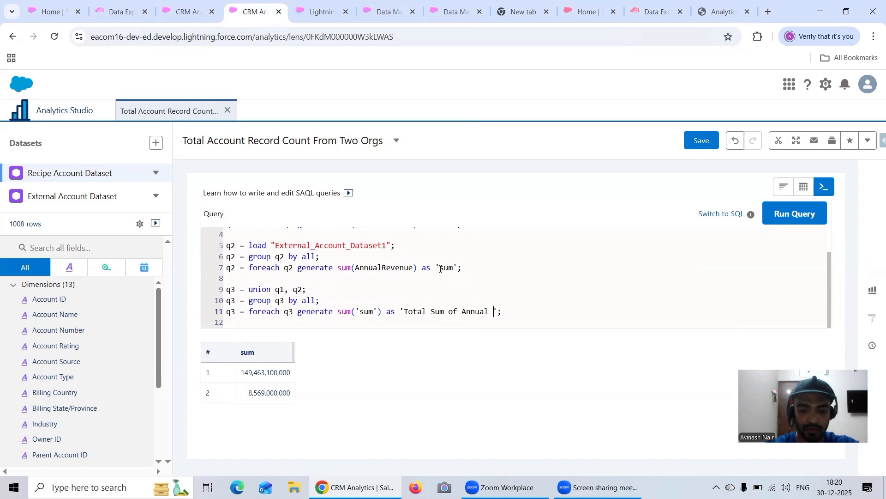
type("Revenue")
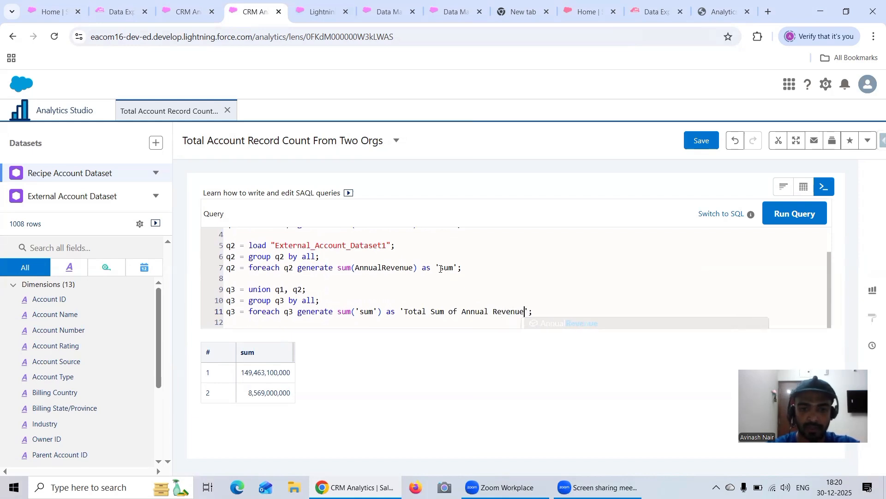
left_click(770, 221)
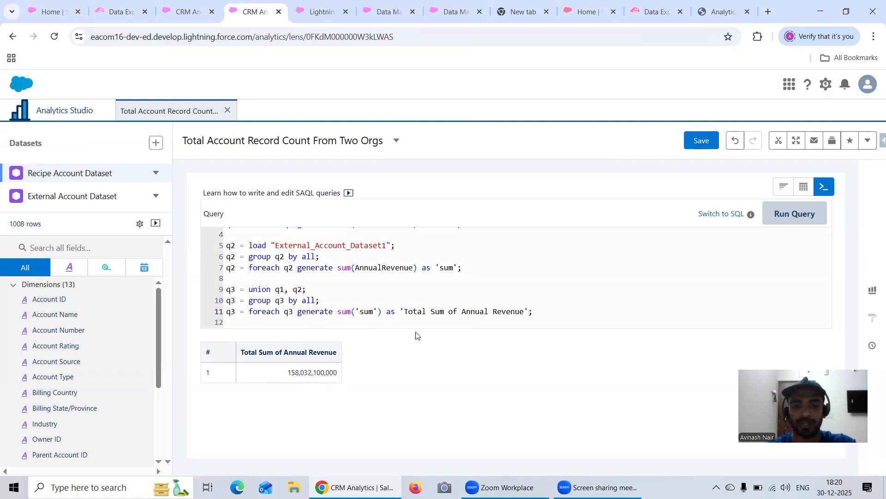
Change the AnnualRevenue sum aliases in the q1 and q2 foreach lines to 'total'.
scroll(495, 289, "up", 1)
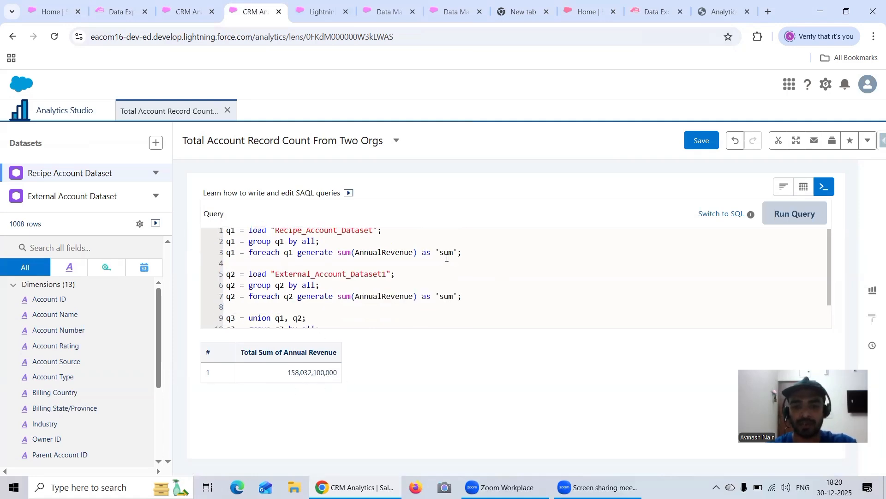
double_click(447, 257)
type("t")
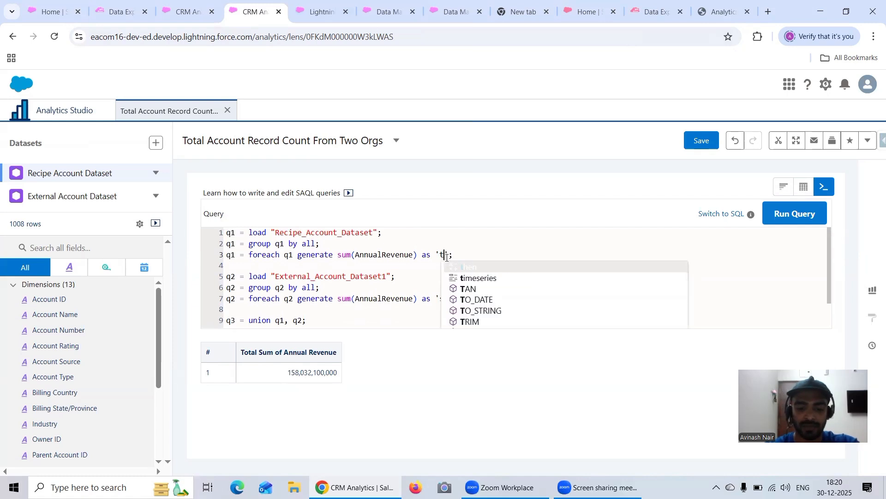
type("otal")
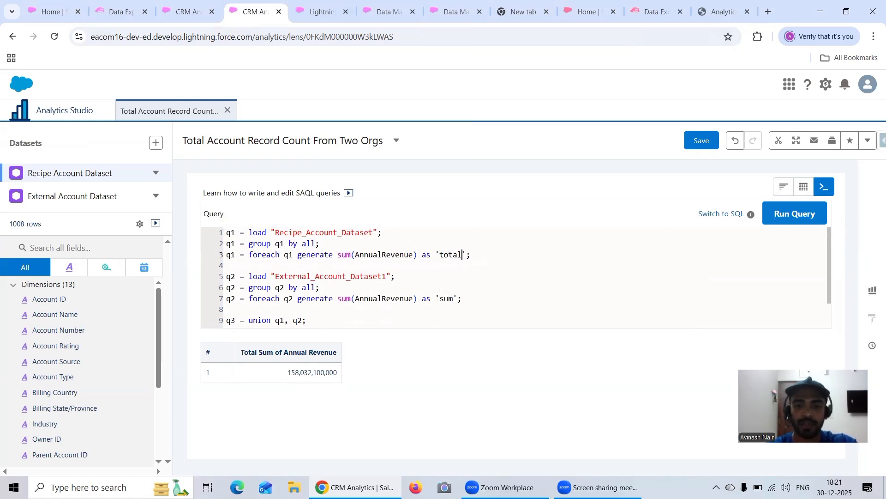
double_click(446, 298)
type("total")
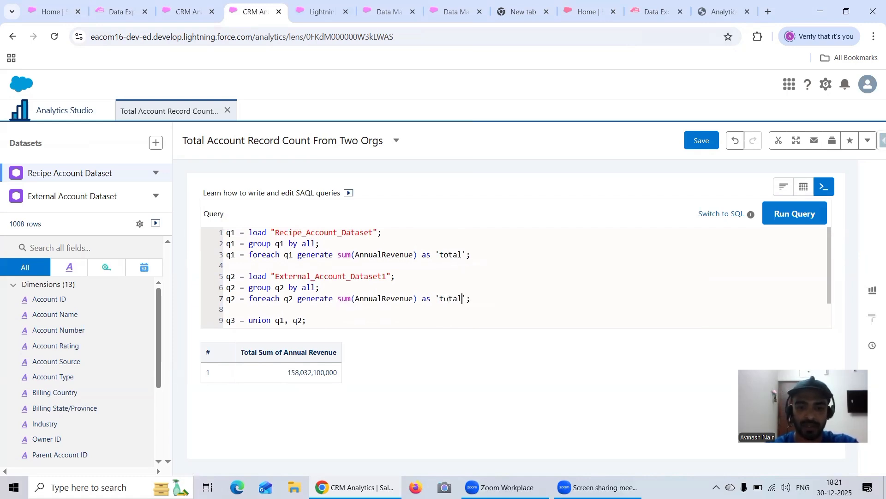
Set the field summed in the q3 foreach line to 'total' and run the query again.
scroll(407, 313, "down", 1)
double_click(365, 313)
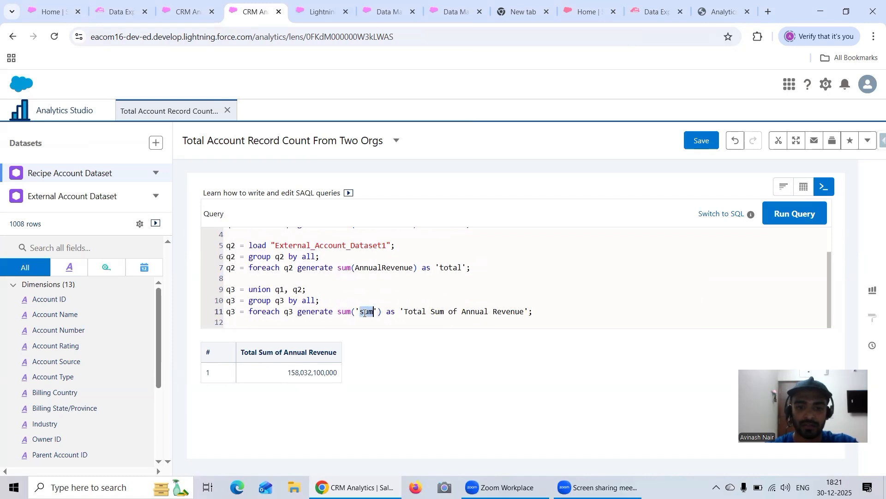
type("total")
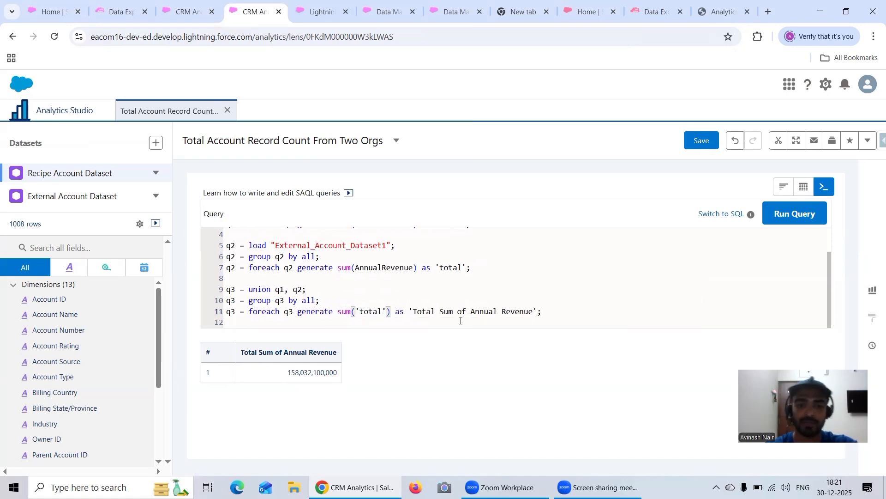
left_click(780, 223)
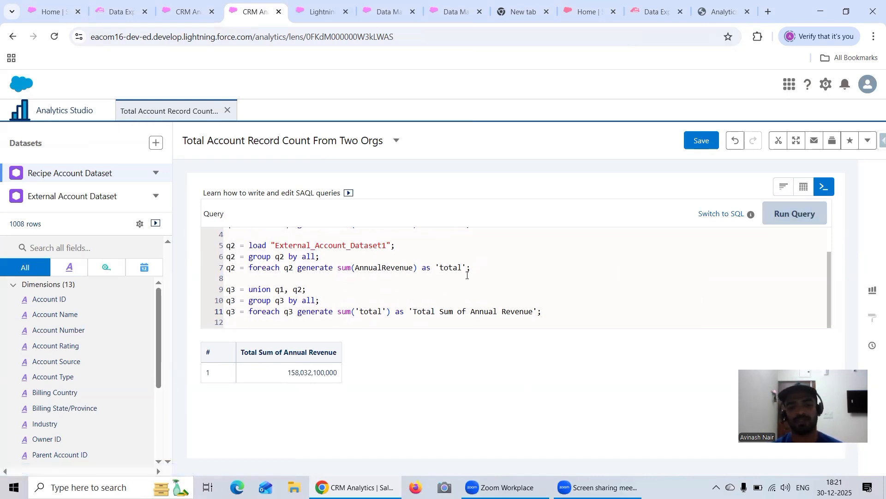
scroll(467, 275, "up", 2)
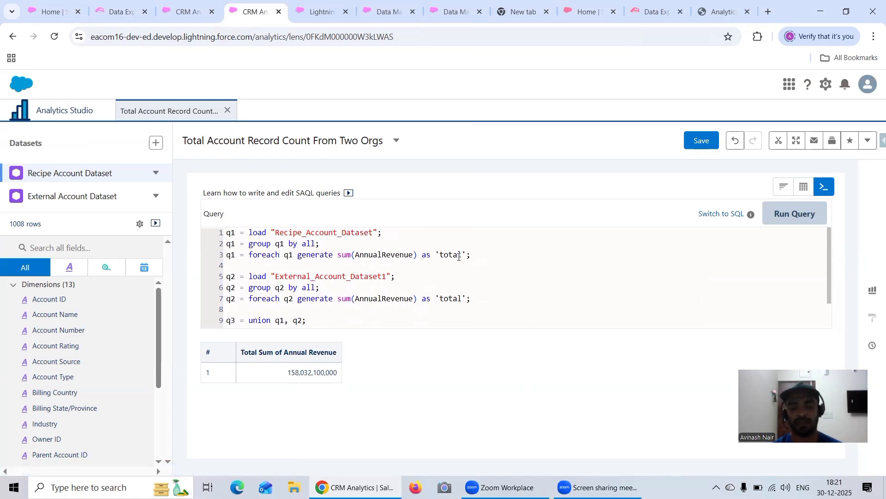
scroll(459, 256, "down", 2)
scroll(459, 257, "up", 2)
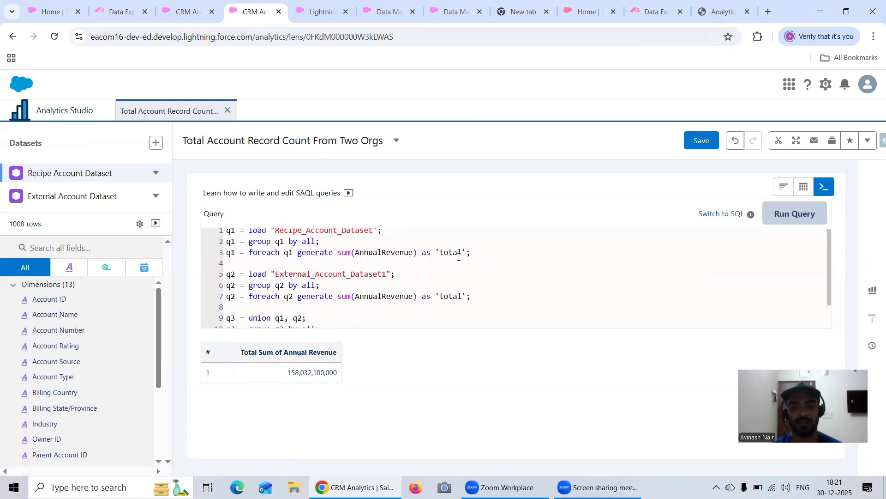
scroll(283, 281, "down", 2)
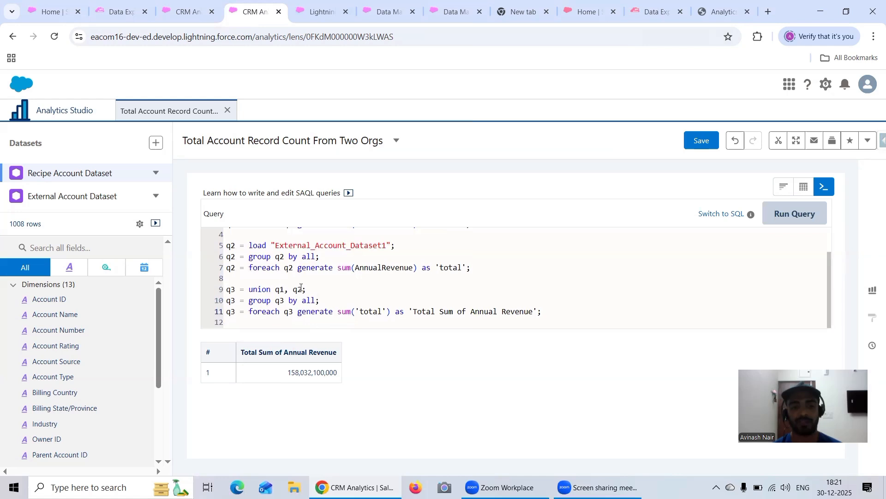
scroll(342, 267, "up", 2)
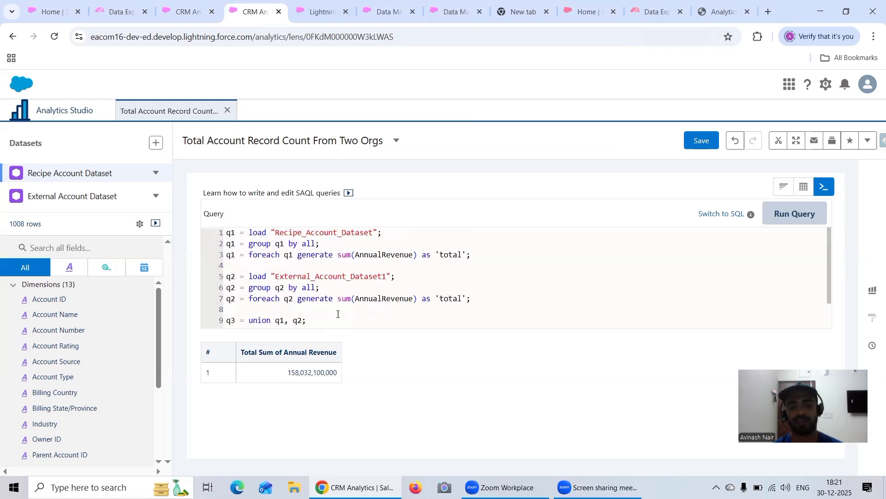